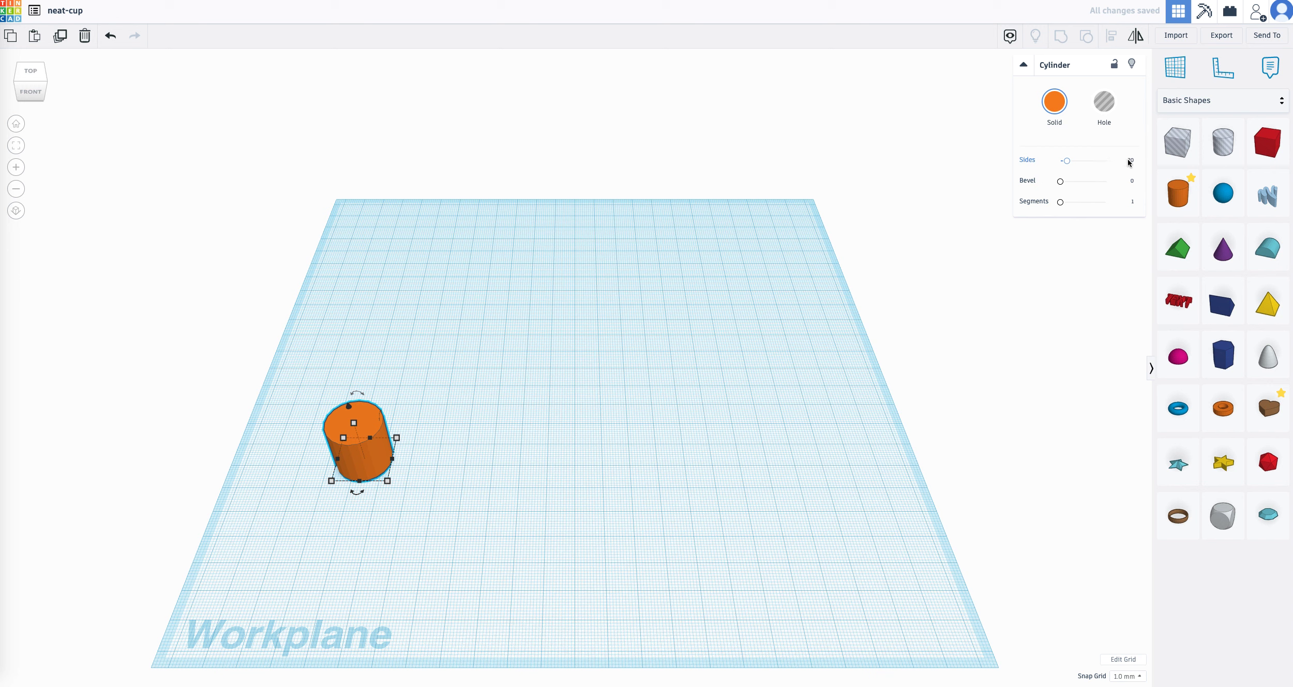
# Set the orange cylinder's sides to 60, bevel to 0.75 and segments to 10.
pyautogui.click(1129, 159)
pyautogui.write('60')
pyautogui.press('Return')
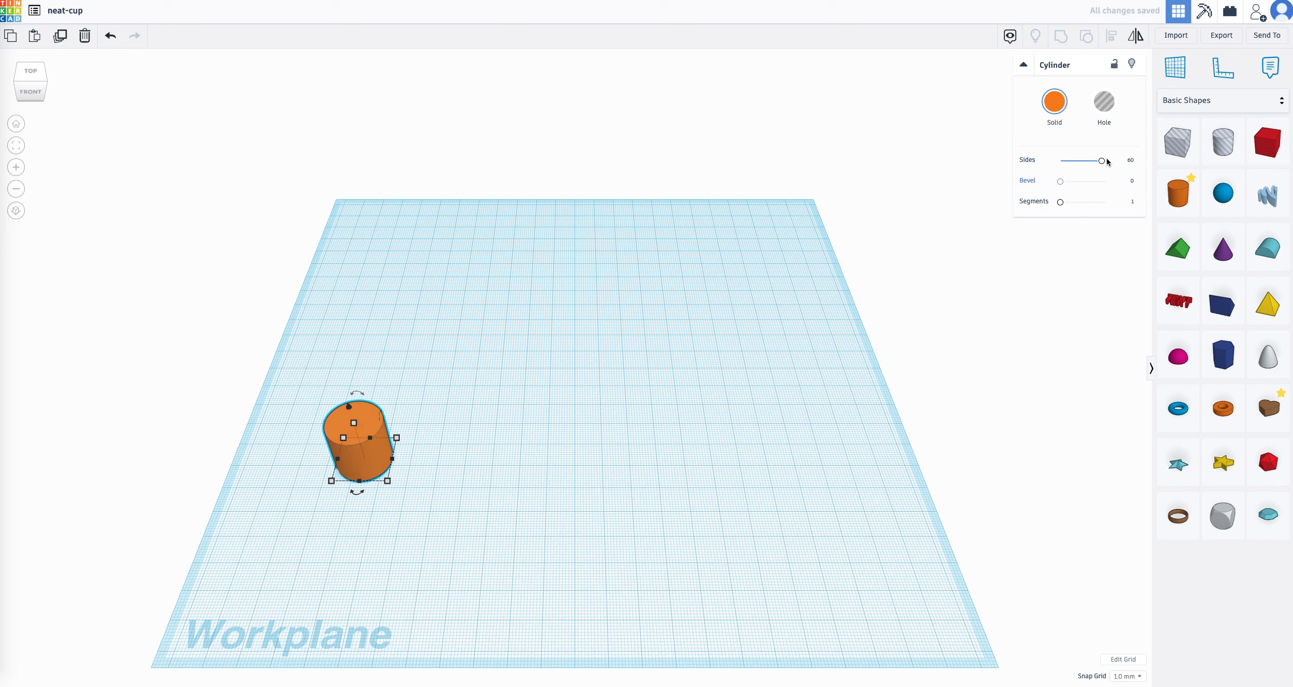
pyautogui.click(1132, 181)
pyautogui.write('0.75')
pyautogui.press('Return')
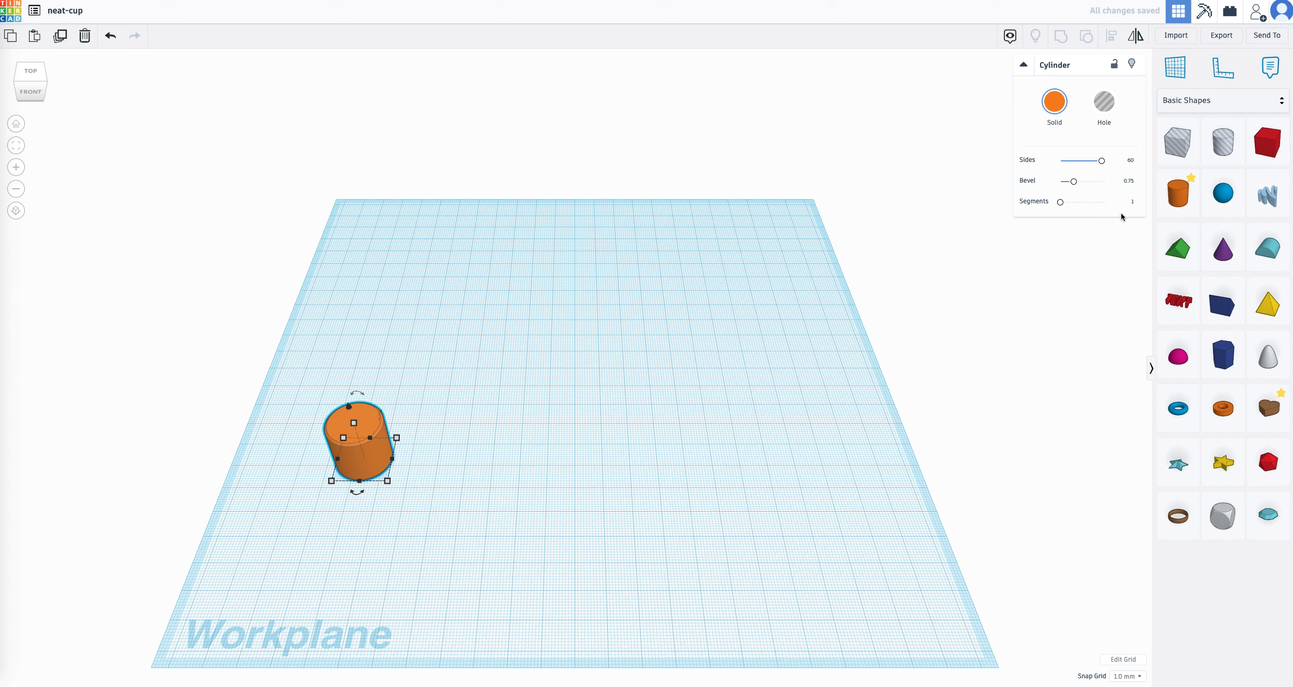
pyautogui.click(1132, 203)
pyautogui.write('10')
pyautogui.press('Return')
# Resize the orange cylinder's base to 25 mm long and 25 mm wide.
pyautogui.click(387, 480)
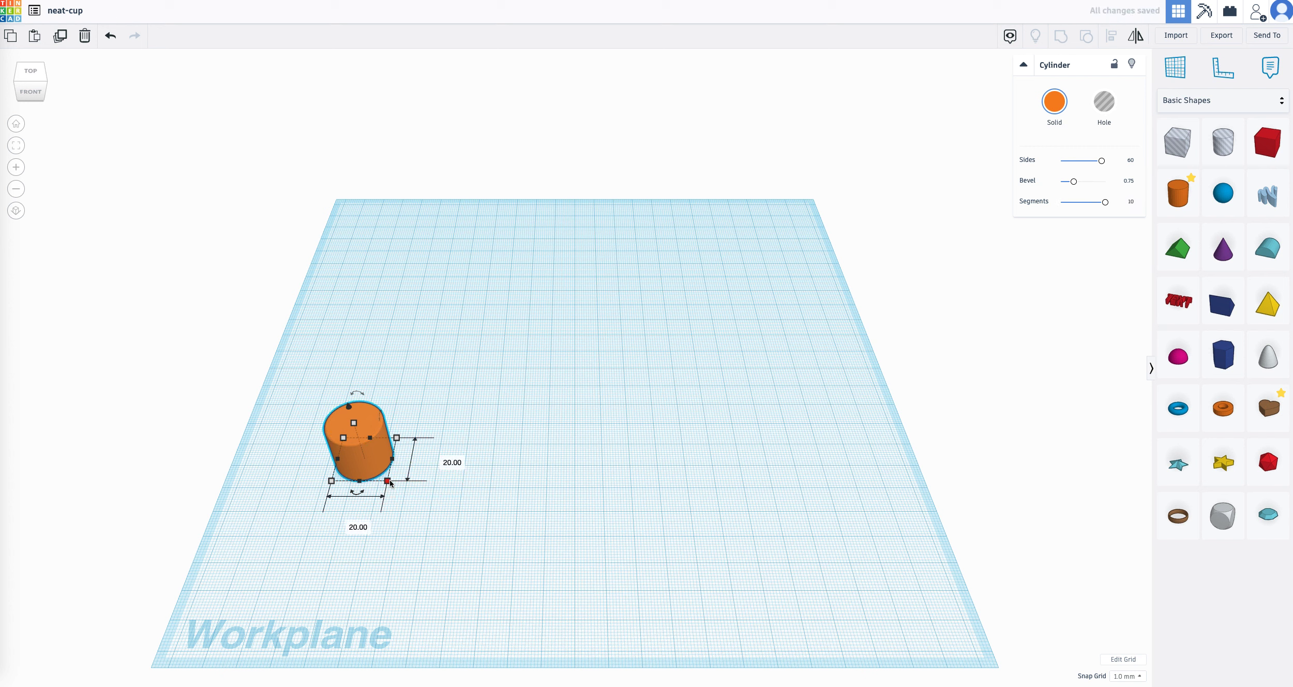
pyautogui.click(444, 460)
pyautogui.write('25')
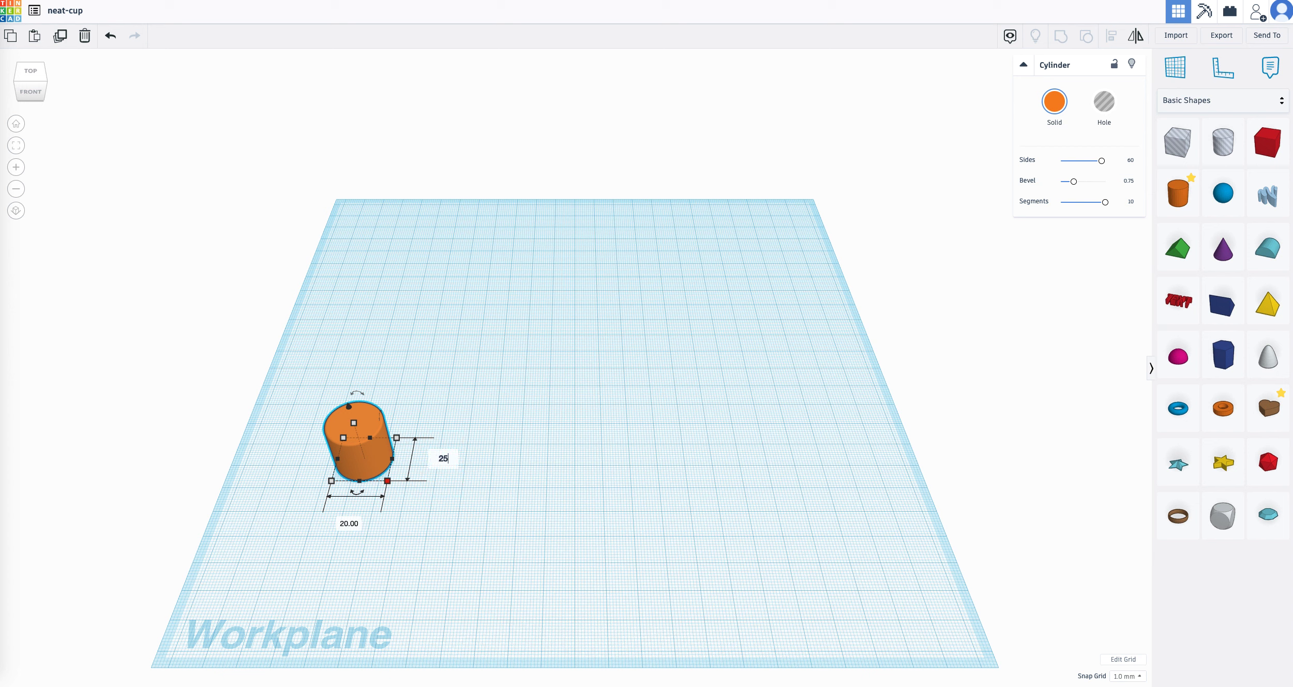
pyautogui.press('Return')
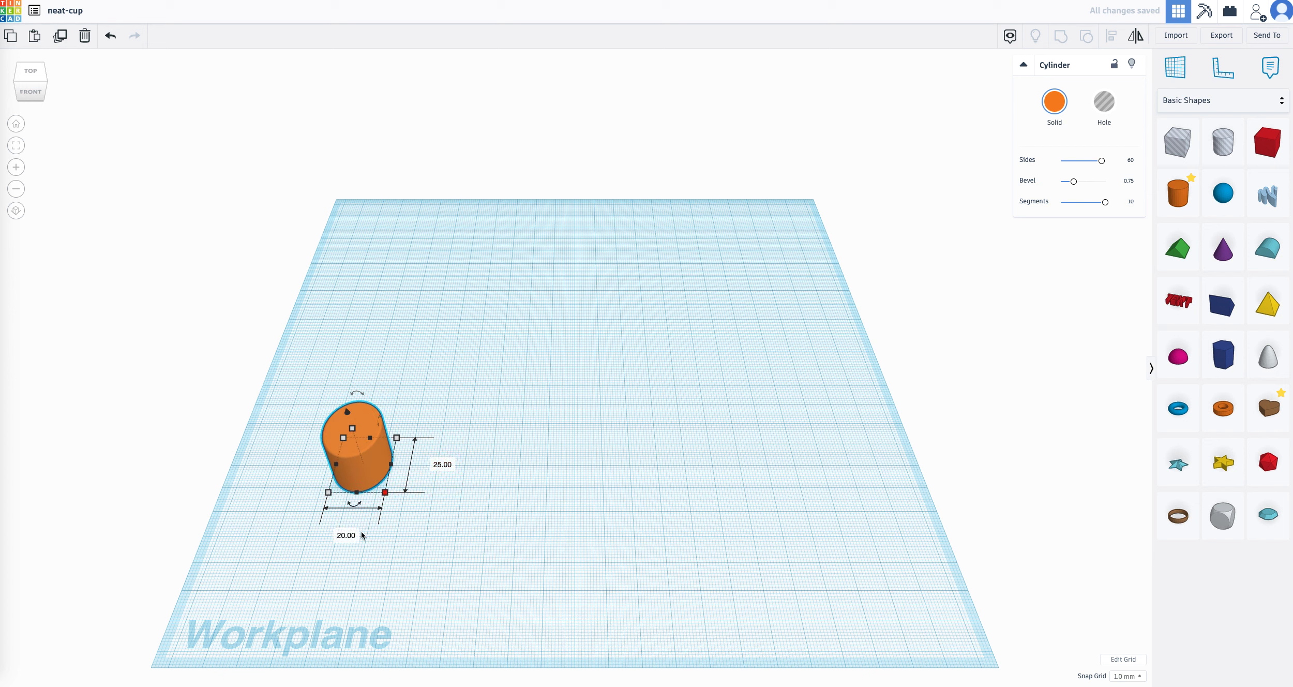
pyautogui.click(346, 536)
pyautogui.write('25')
pyautogui.press('Return')
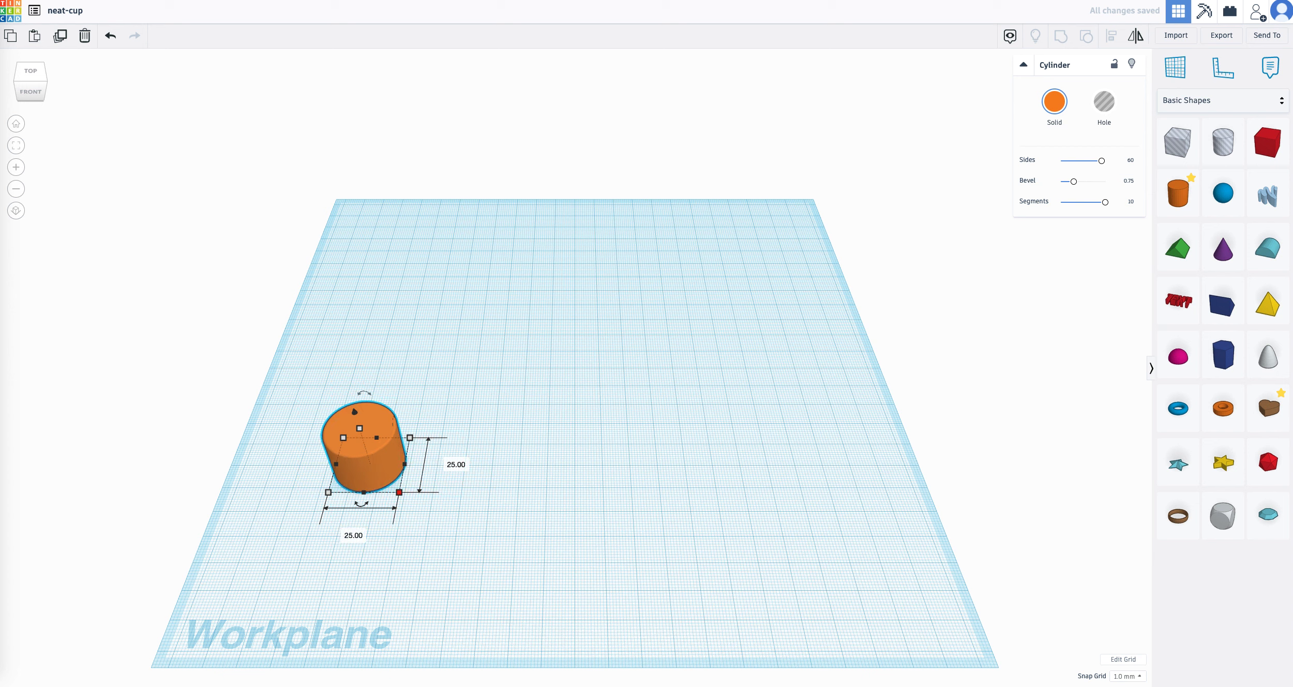
# Set the orange cylinder's height to 35 mm.
pyautogui.click(35, 95)
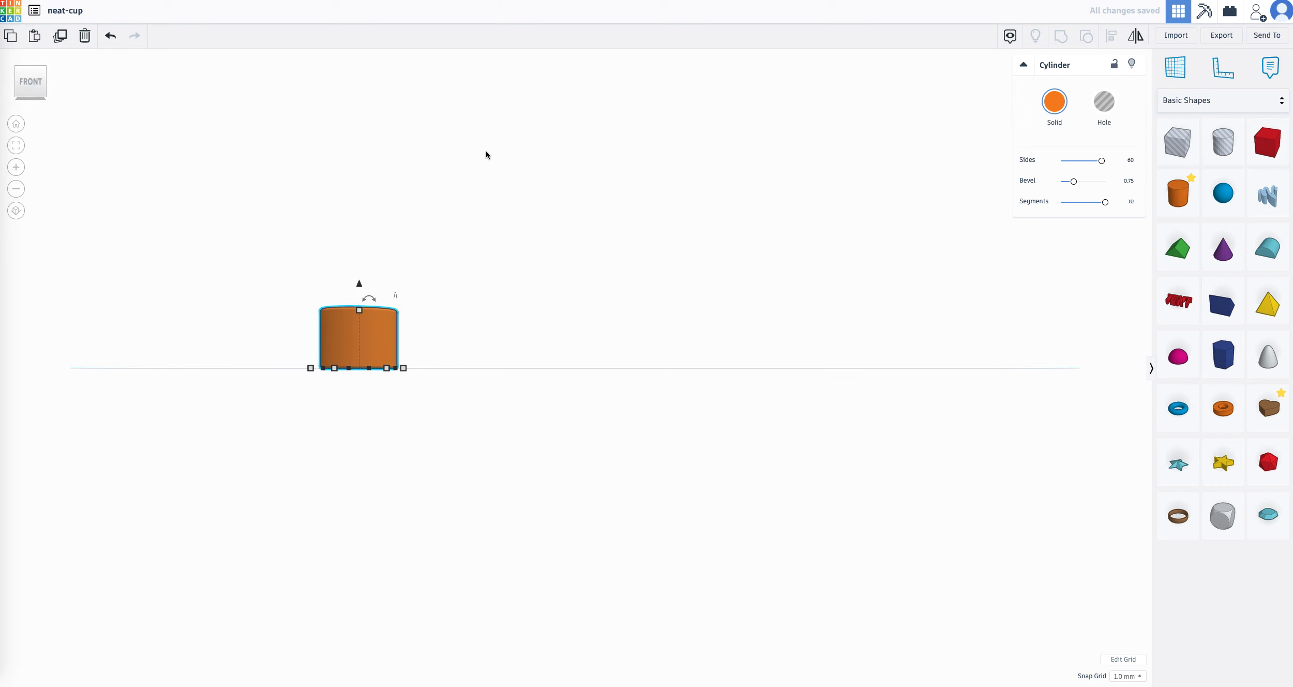
pyautogui.moveTo(364, 313)
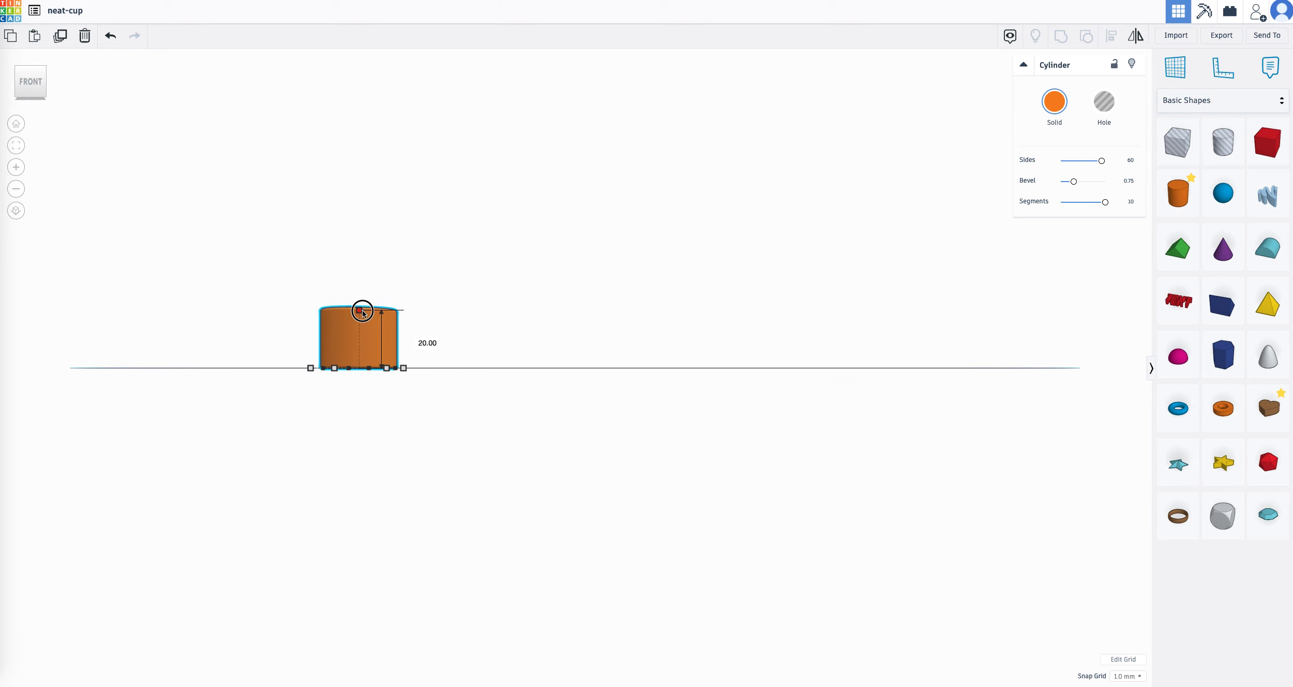
pyautogui.click(420, 342)
pyautogui.write('35')
pyautogui.press('Return')
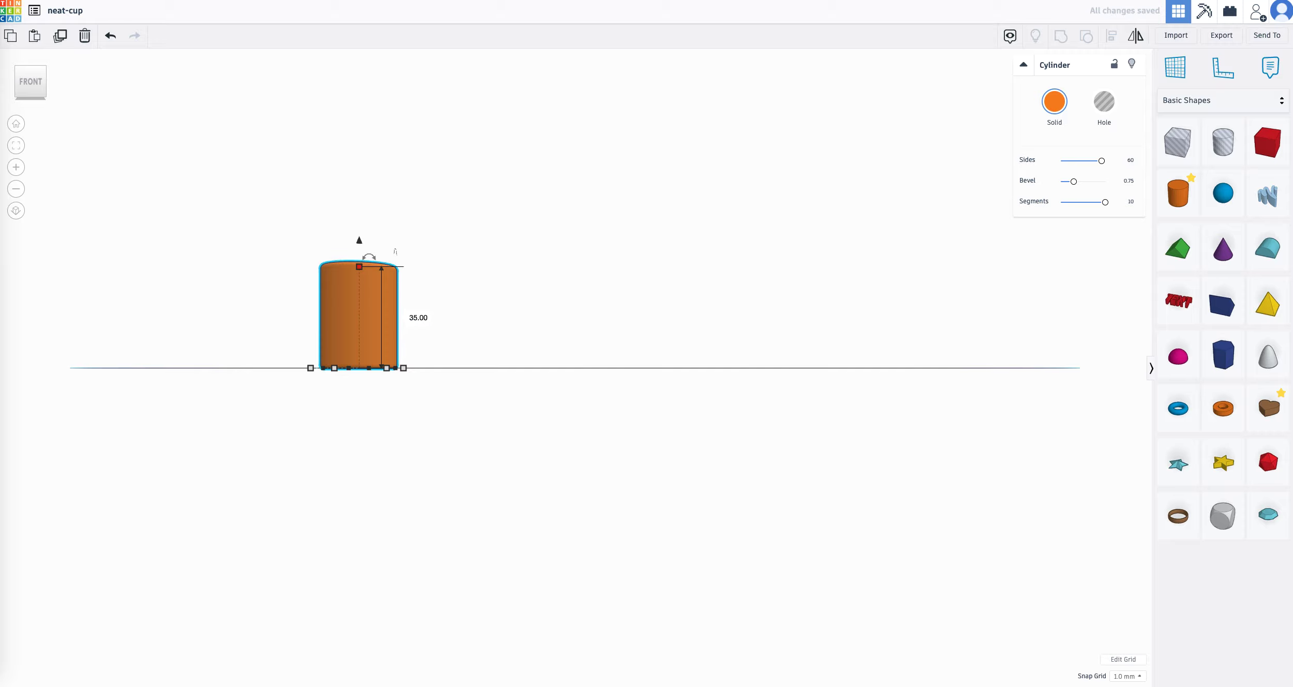
# Place a hole cylinder on the workplane beside the orange cylinder and set its sides to 60.
pyautogui.click(16, 124)
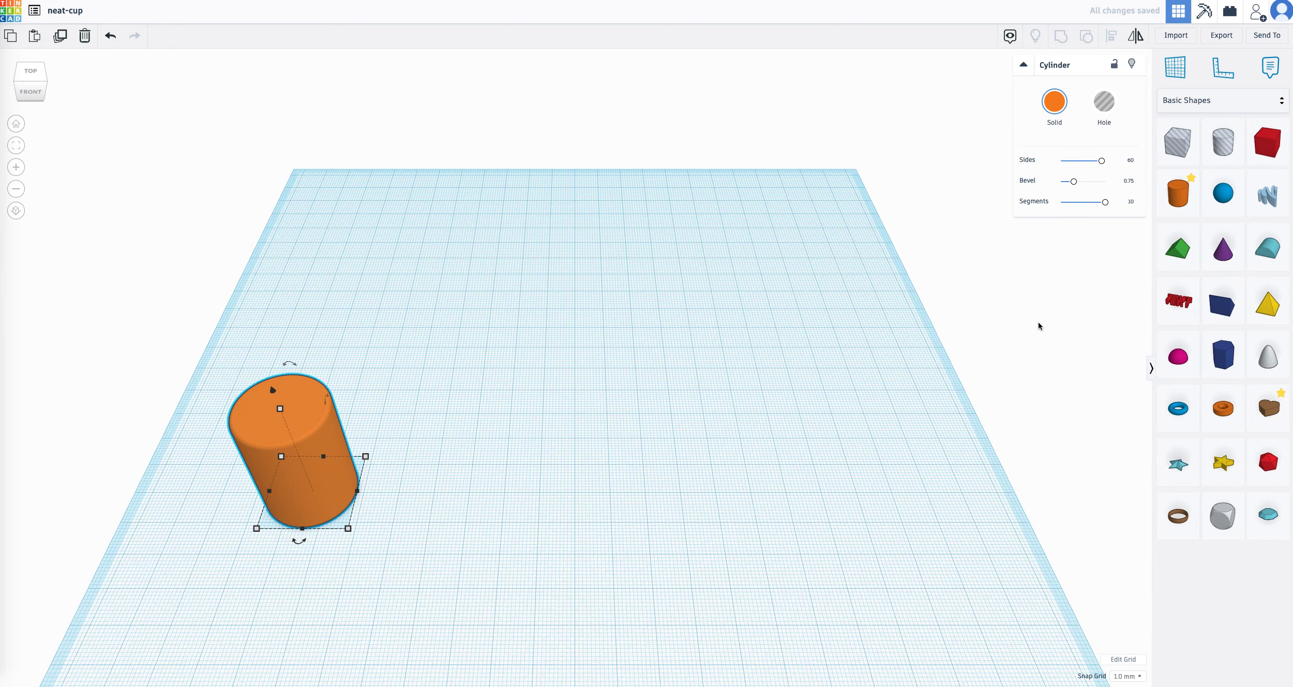
pyautogui.click(1219, 154)
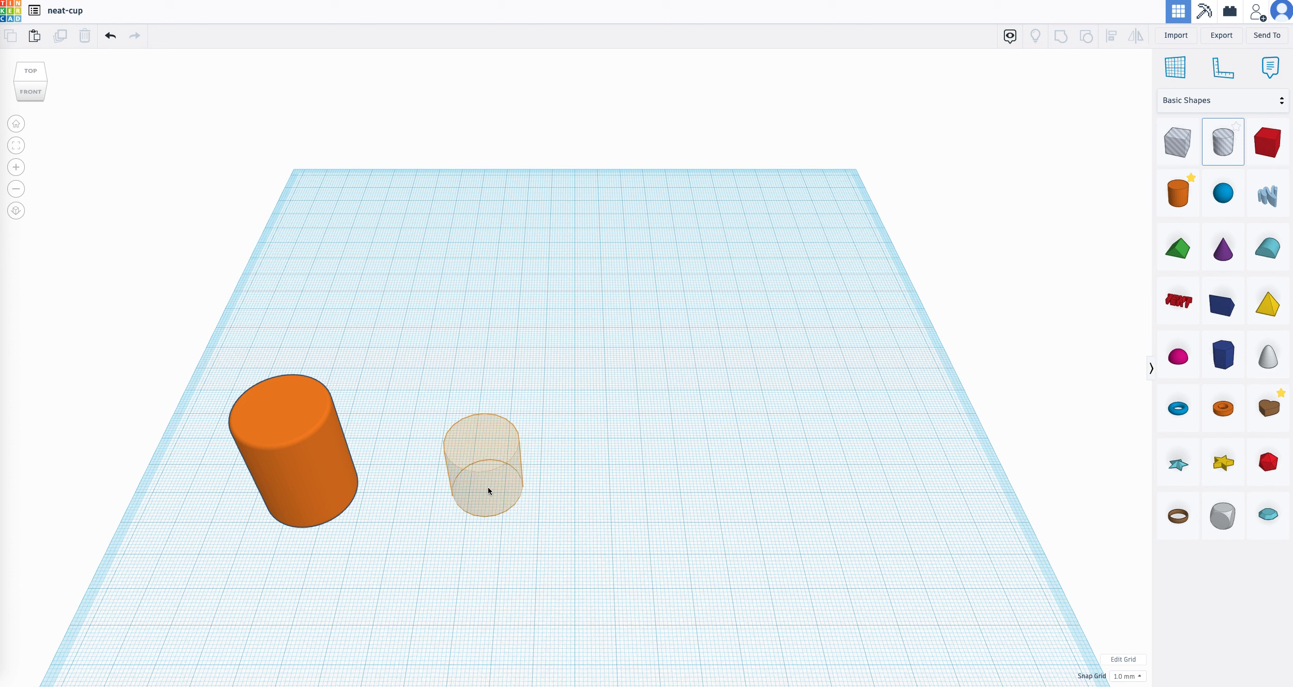
pyautogui.click(486, 486)
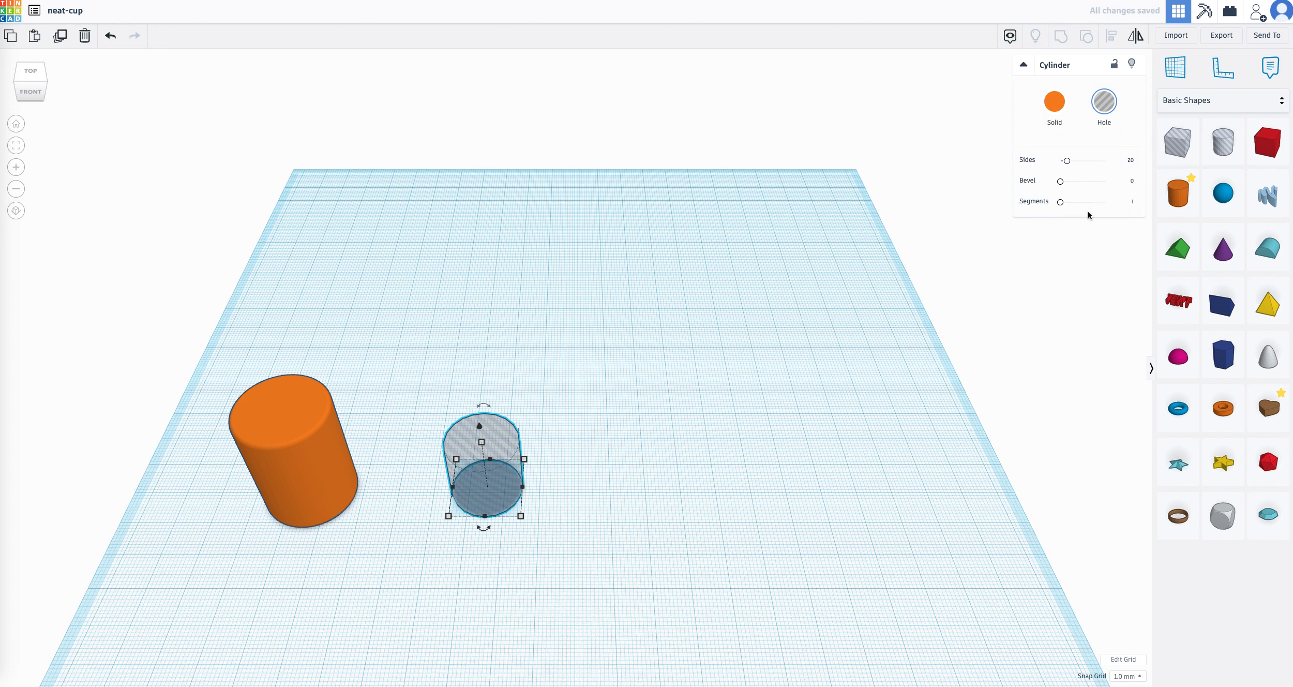
pyautogui.click(1130, 160)
pyautogui.write('6')
pyautogui.press('Return')
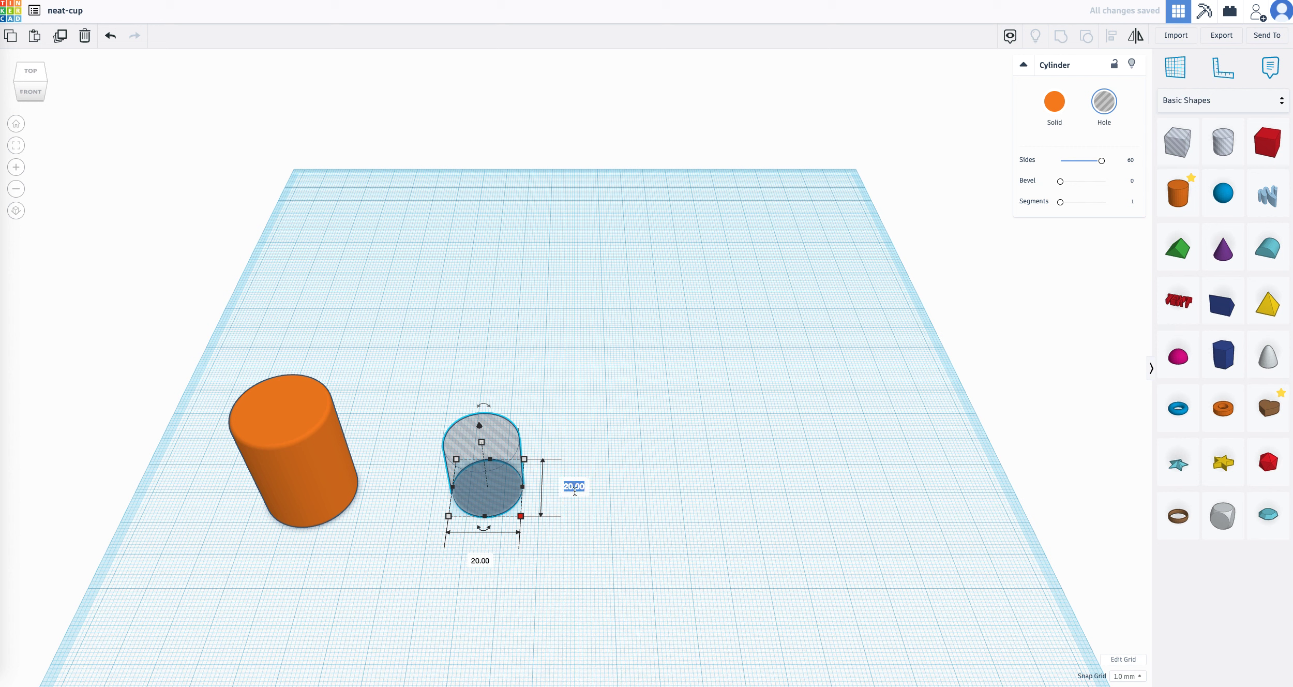
# Resize the hole cylinder's base to 23.5 mm long and 23.5 mm wide.
pyautogui.write('23.5')
pyautogui.press('Return')
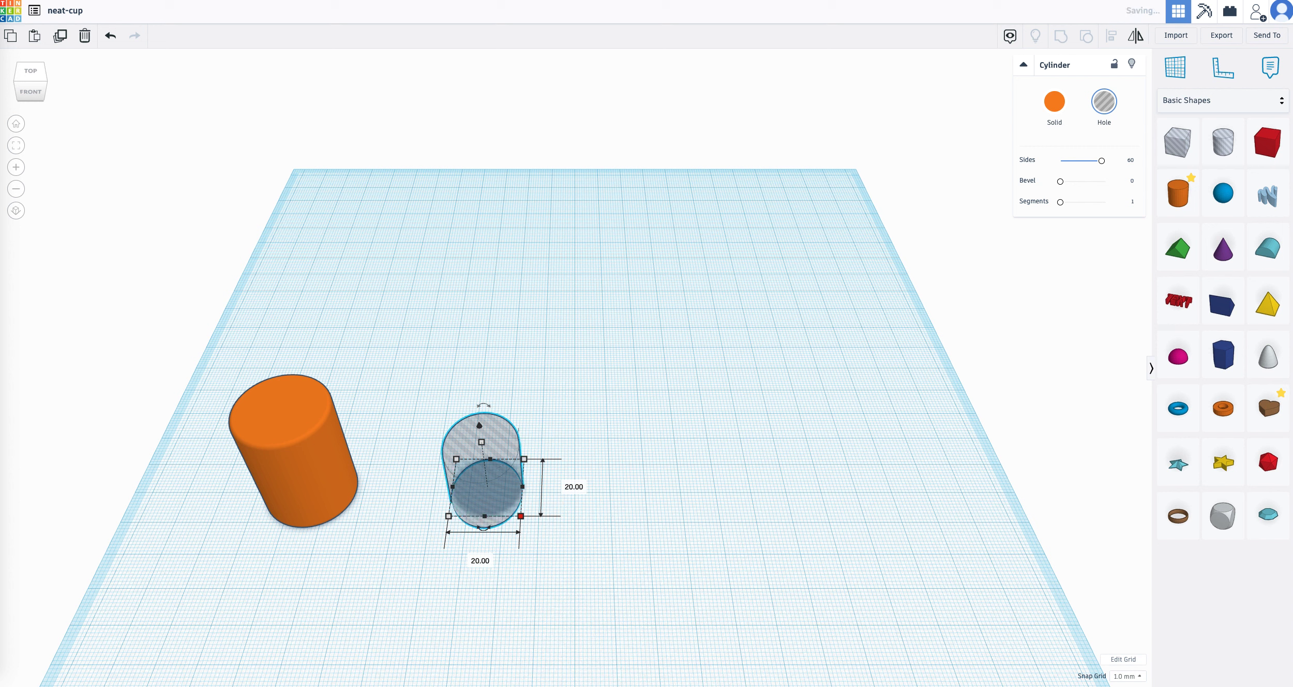
pyautogui.click(466, 572)
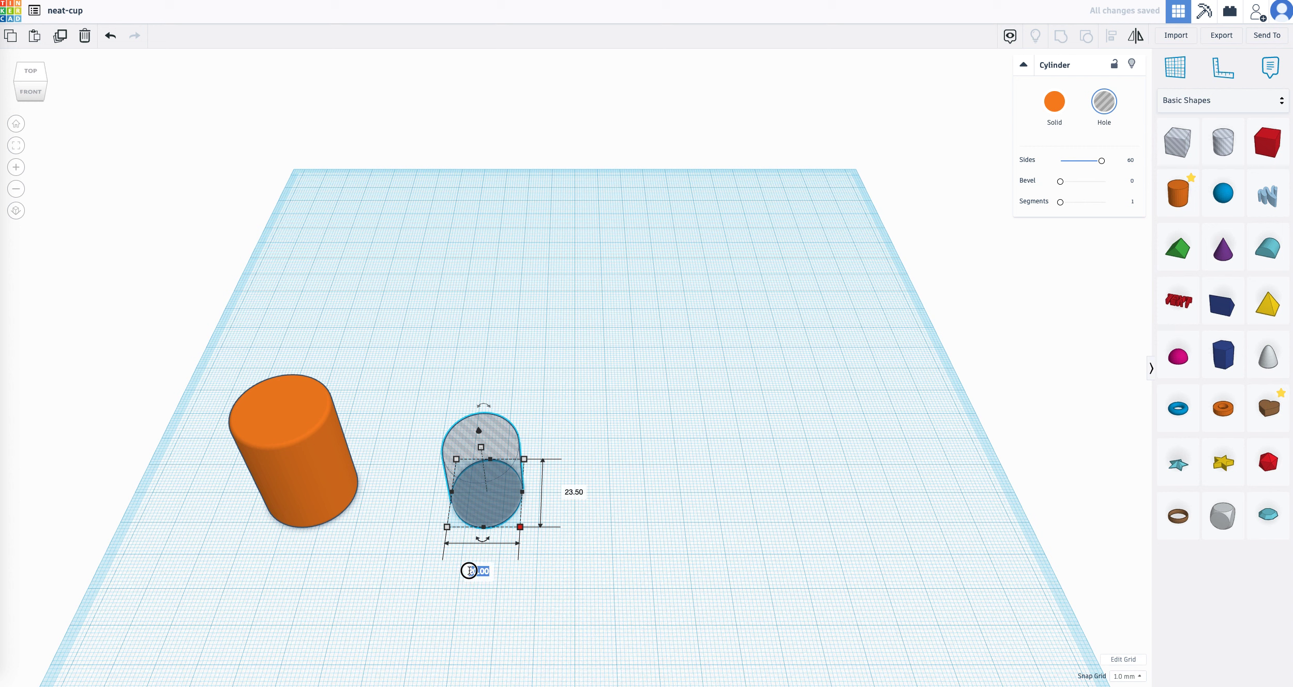
pyautogui.write('23.5')
pyautogui.press('Return')
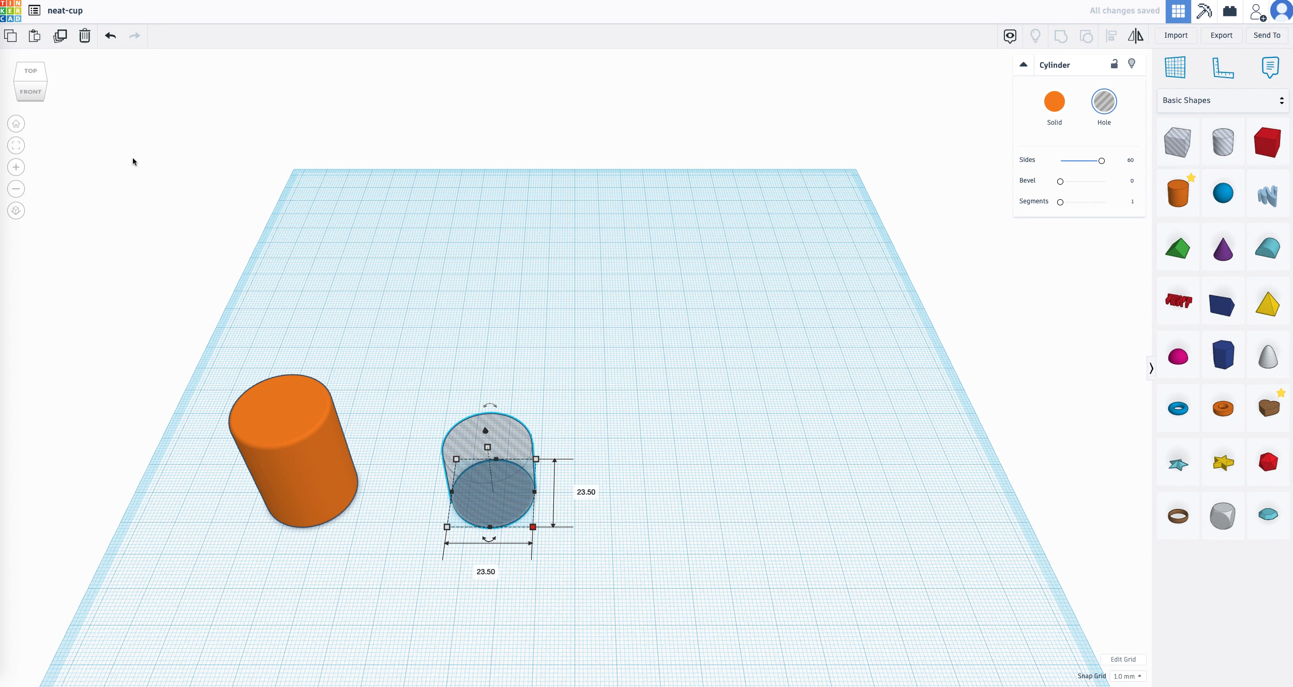
# Stretch the hole cylinder to a height of 40 mm and raise it slightly above the workplane.
pyautogui.click(35, 92)
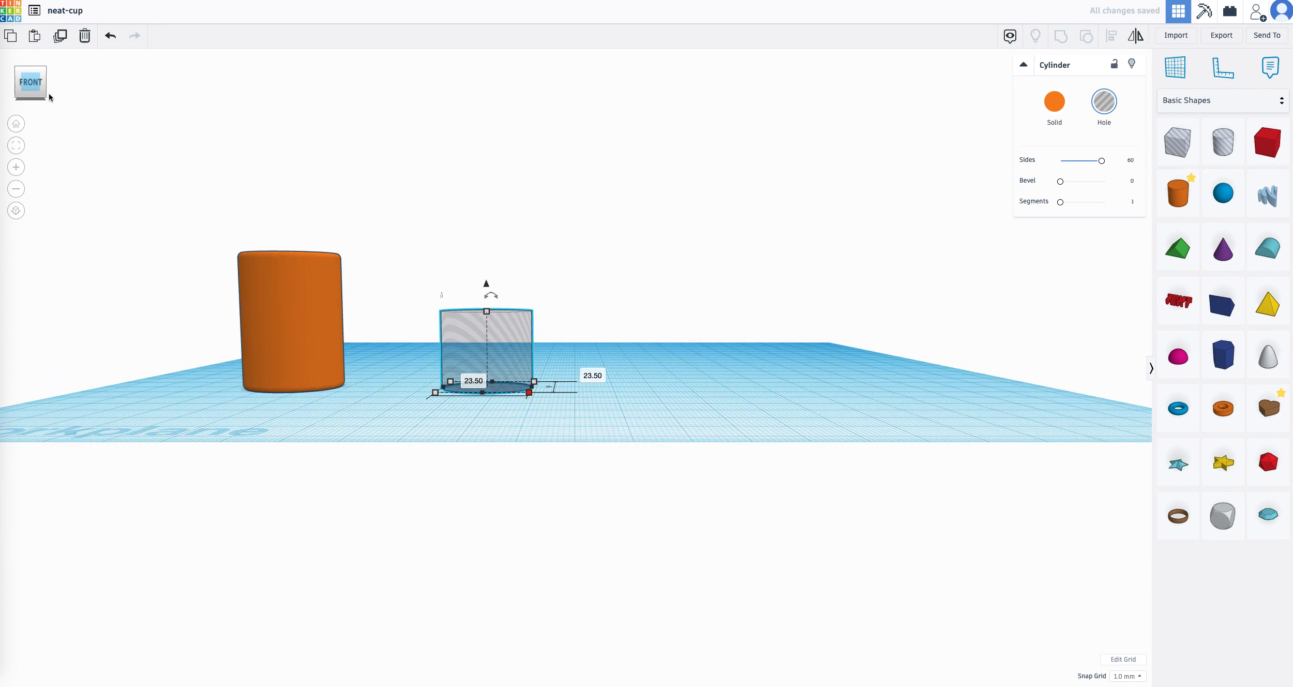
pyautogui.moveTo(487, 292); pyautogui.dragTo(487, 218)
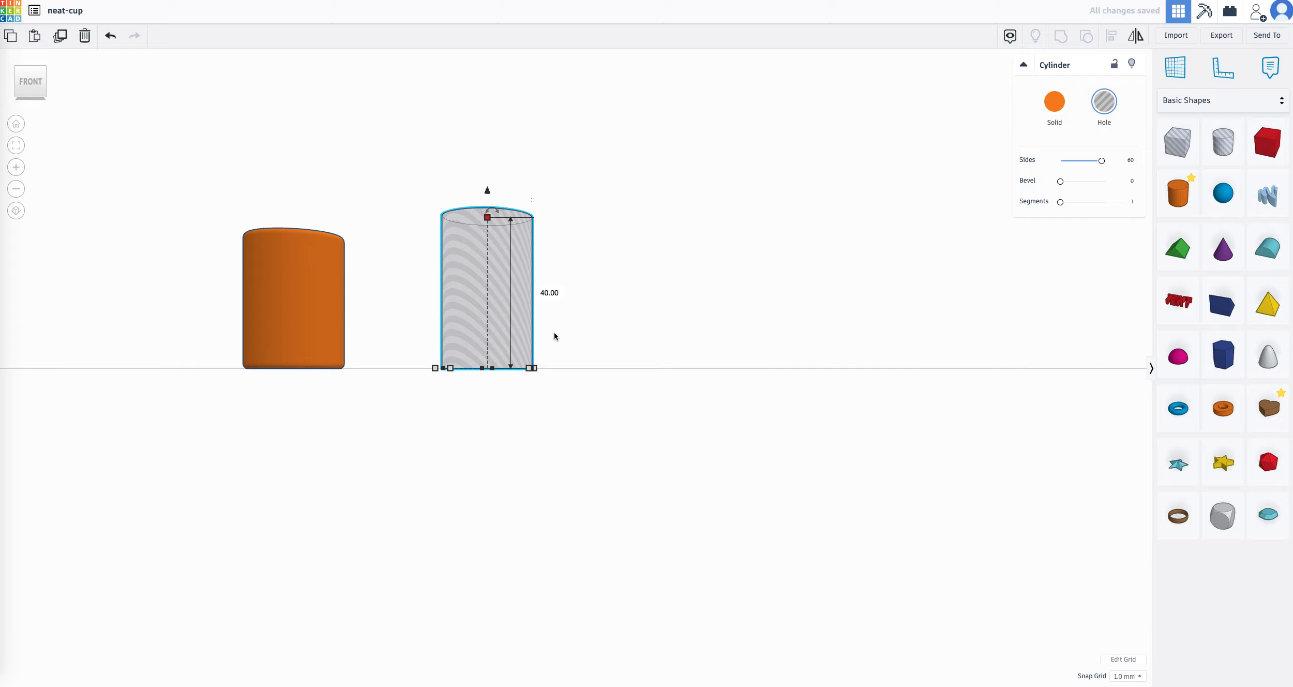
pyautogui.click(488, 192)
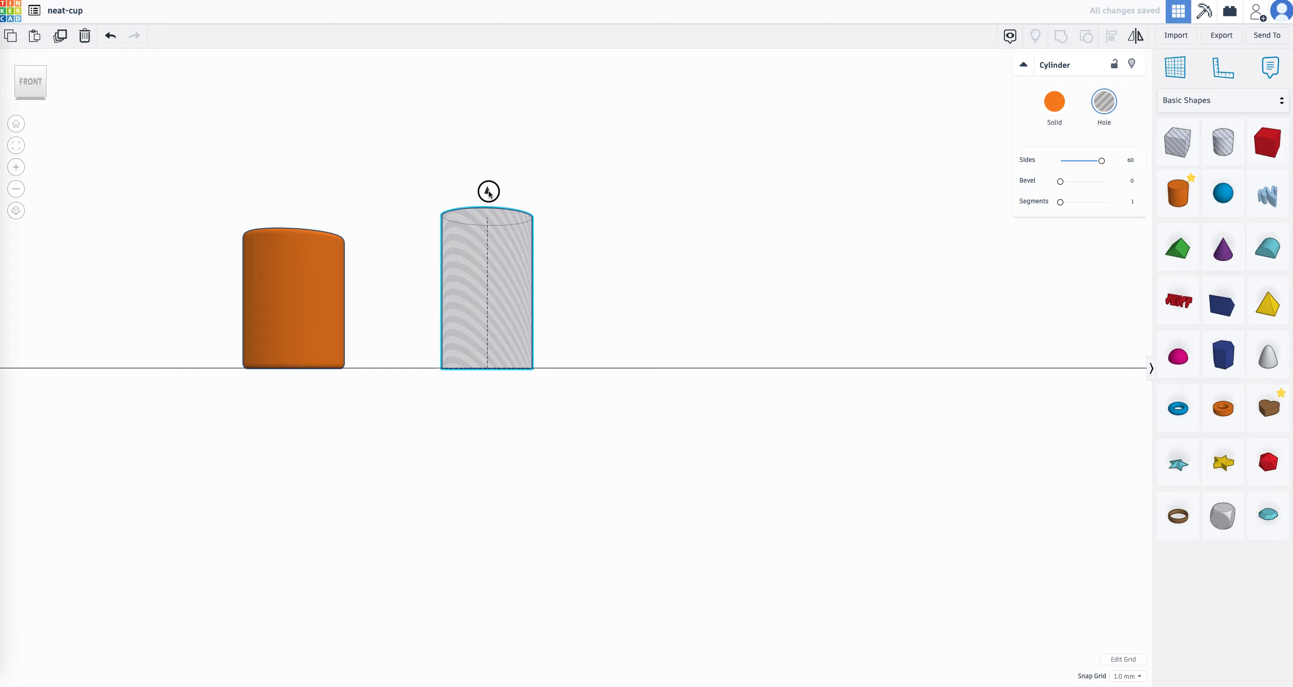
pyautogui.moveTo(488, 193); pyautogui.dragTo(491, 184)
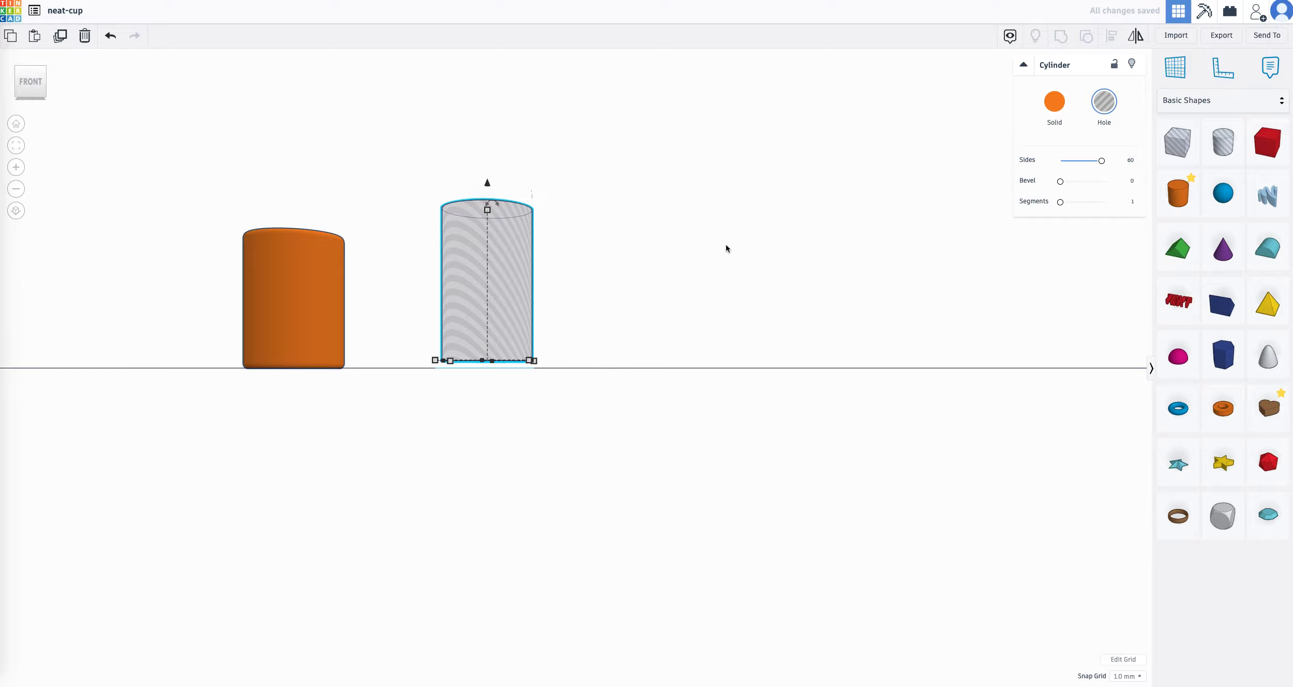
# Align the orange cylinder and the hole cylinder on their centres along both horizontal axes.
pyautogui.click(31, 59)
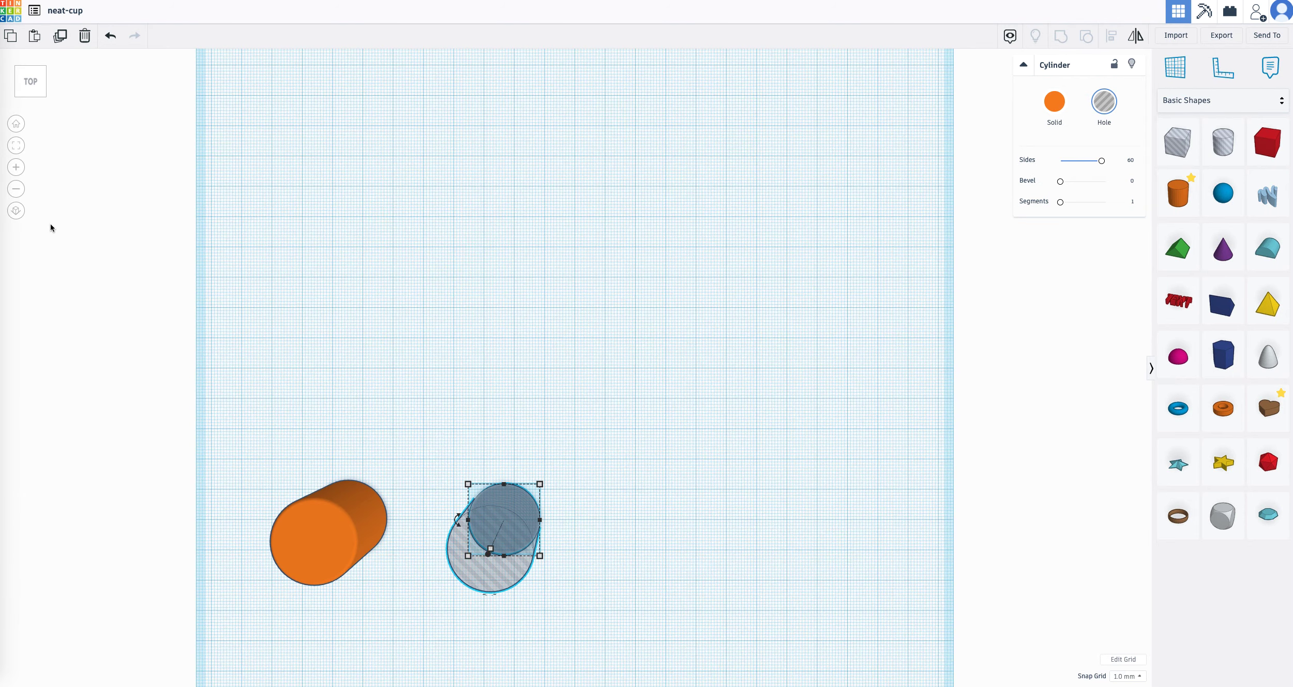
pyautogui.click(16, 211)
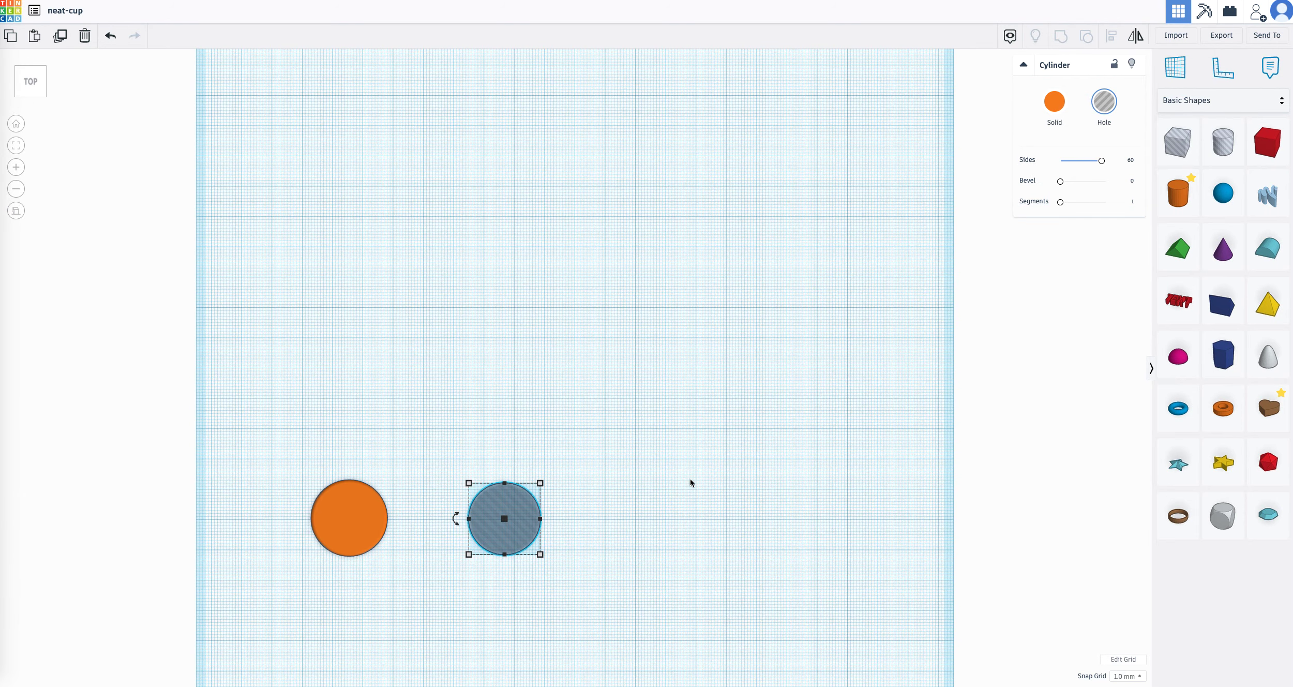
pyautogui.click(804, 409)
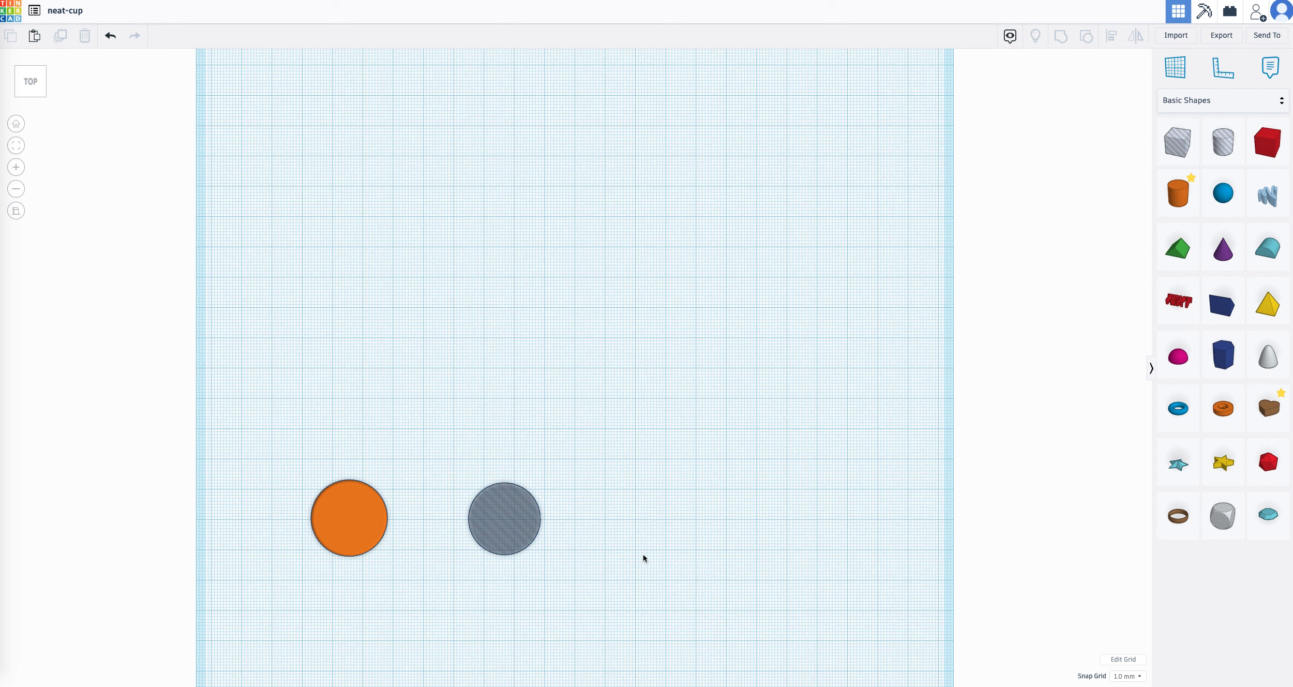
pyautogui.moveTo(629, 596); pyautogui.dragTo(305, 441)
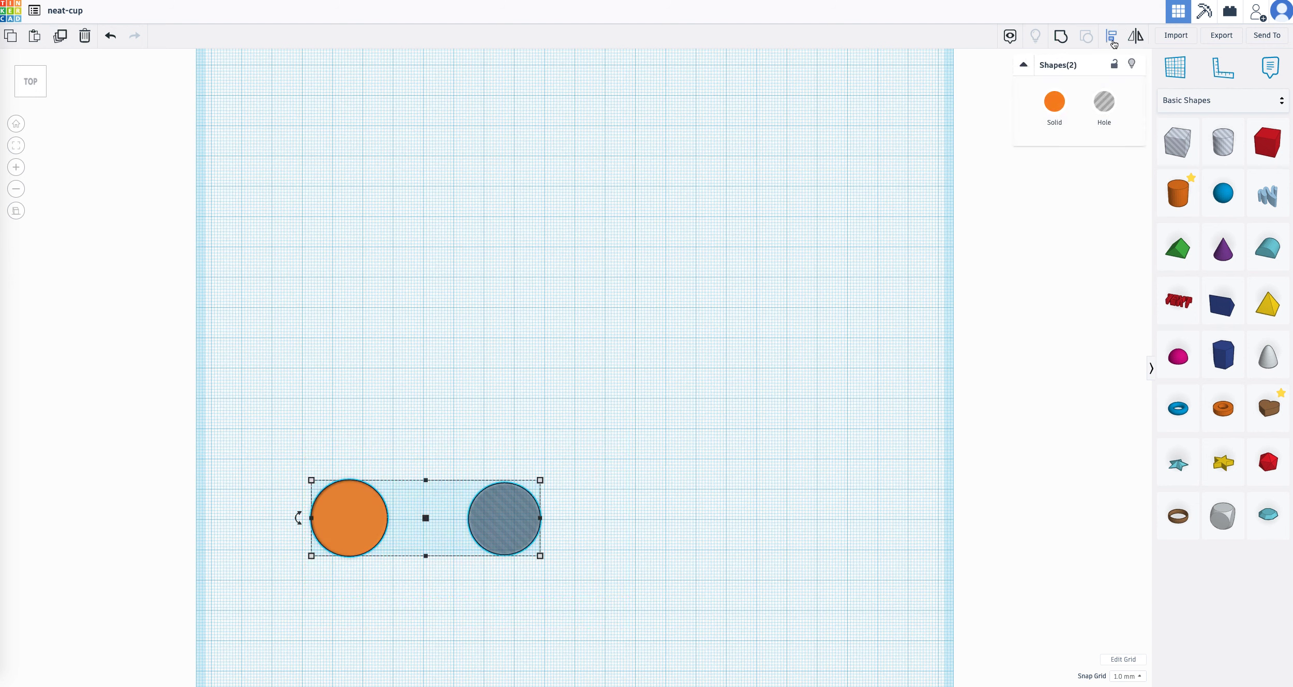
pyautogui.click(1112, 37)
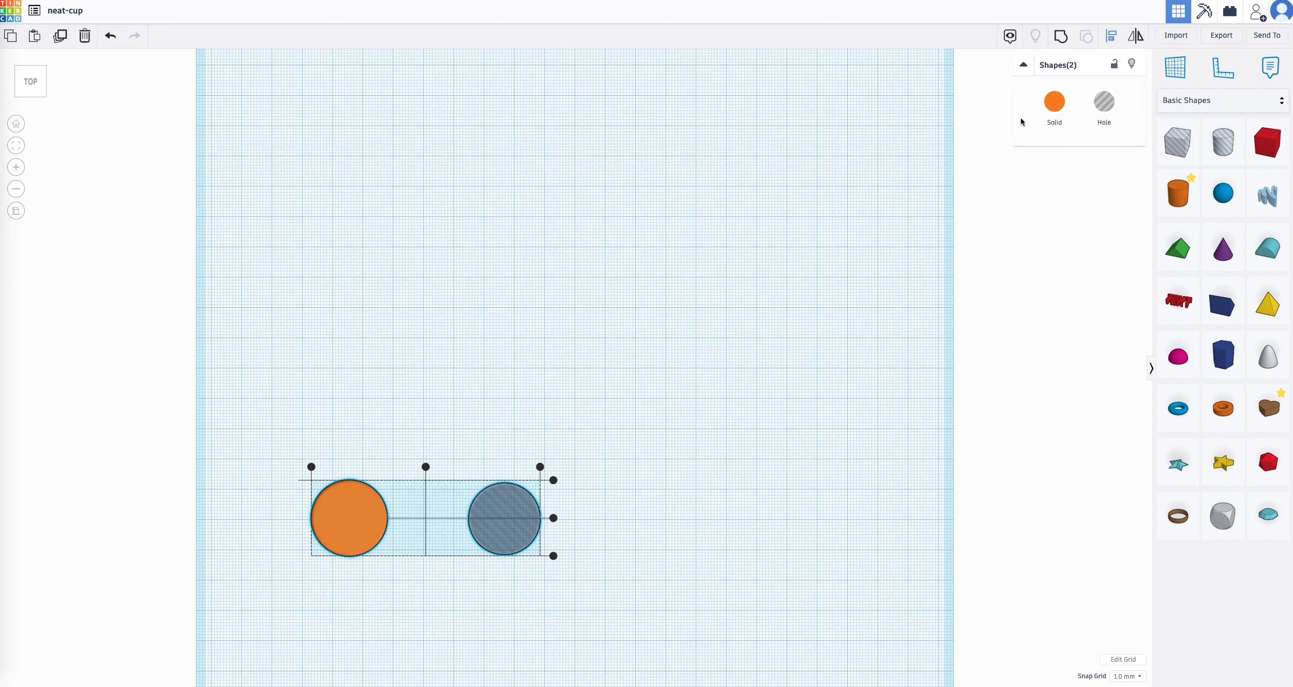
pyautogui.click(425, 467)
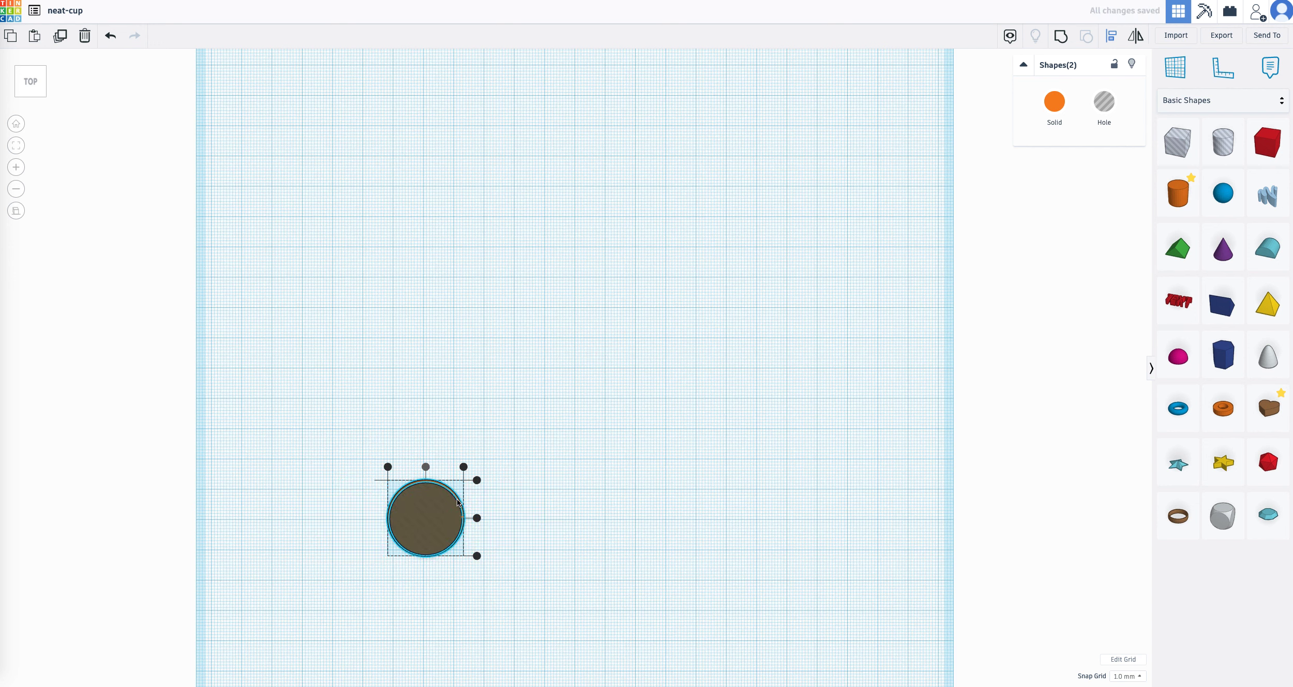
pyautogui.click(477, 518)
pyautogui.click(565, 587)
# Group the solid and hole cylinders into a hollow cup and recolour it with the preset medium blue.
pyautogui.moveTo(583, 580); pyautogui.dragTo(366, 455)
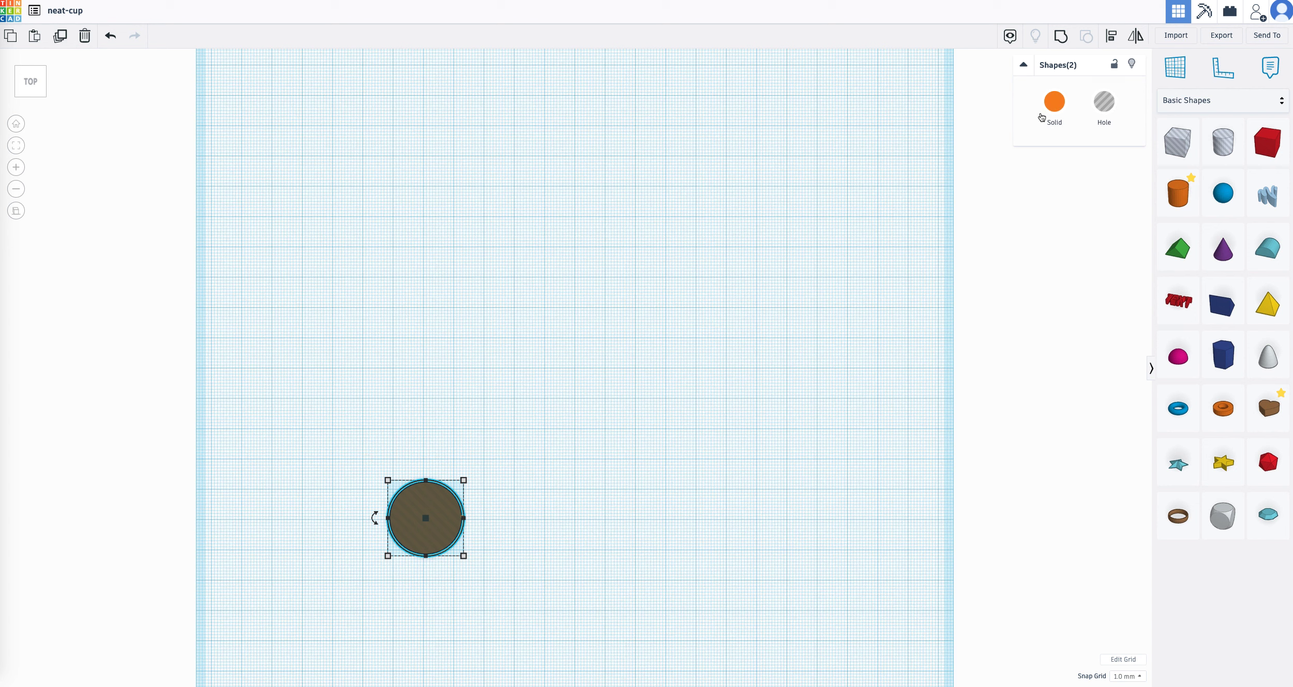
pyautogui.click(1061, 37)
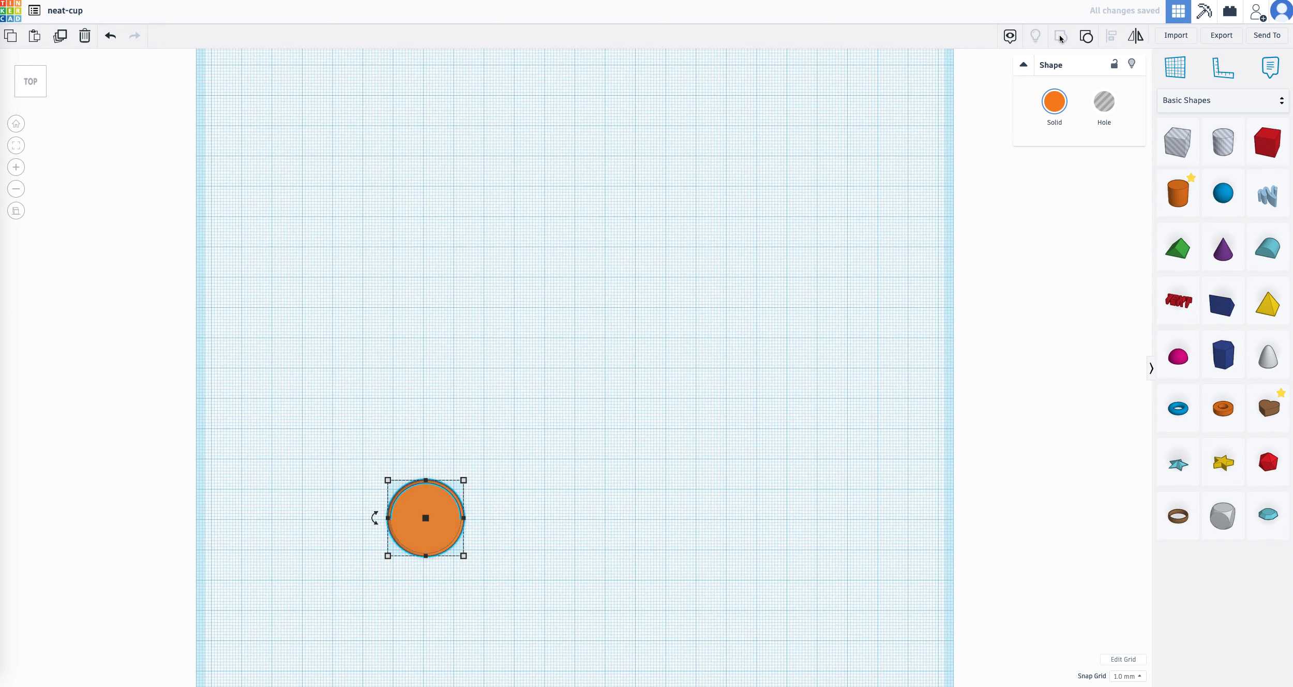
pyautogui.click(1055, 130)
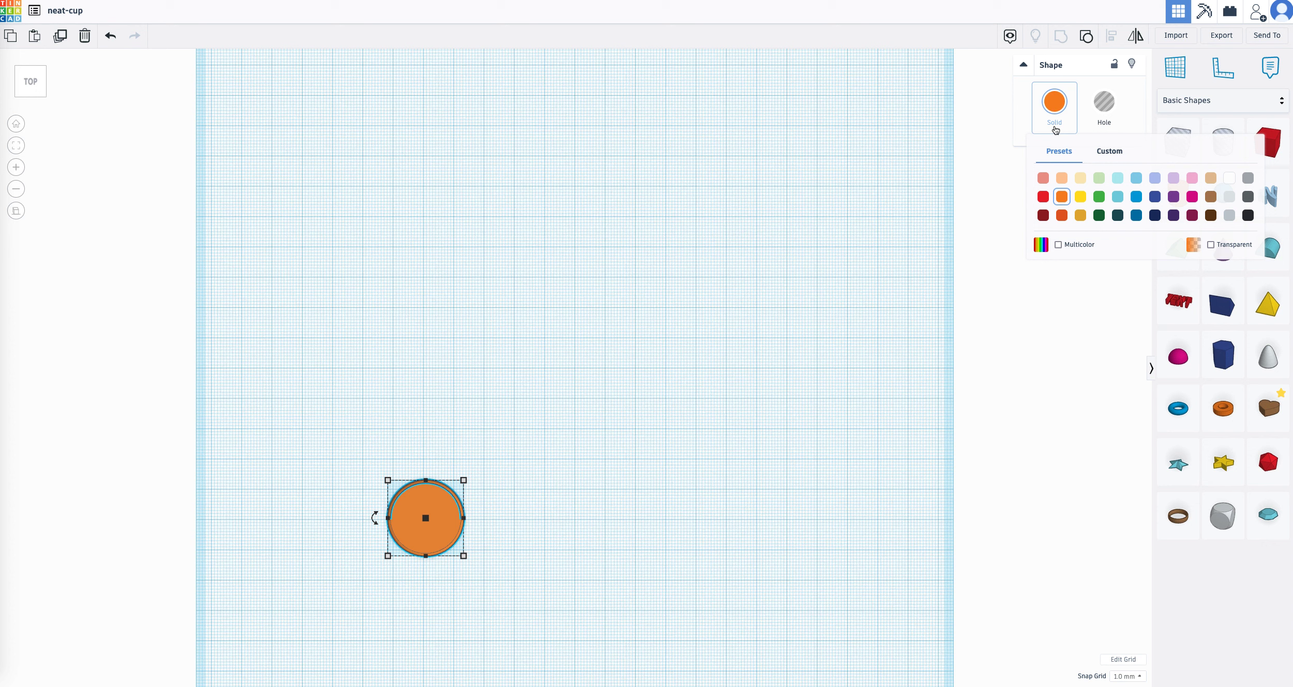
pyautogui.click(1136, 201)
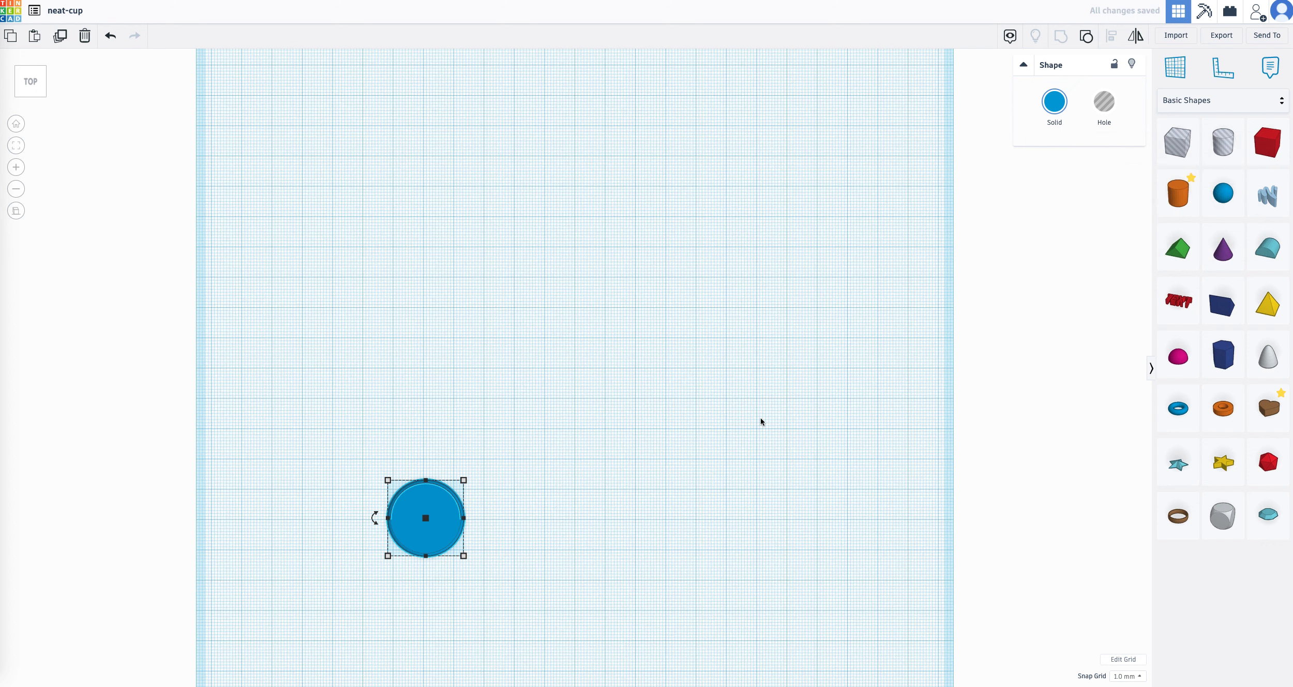
pyautogui.click(632, 476)
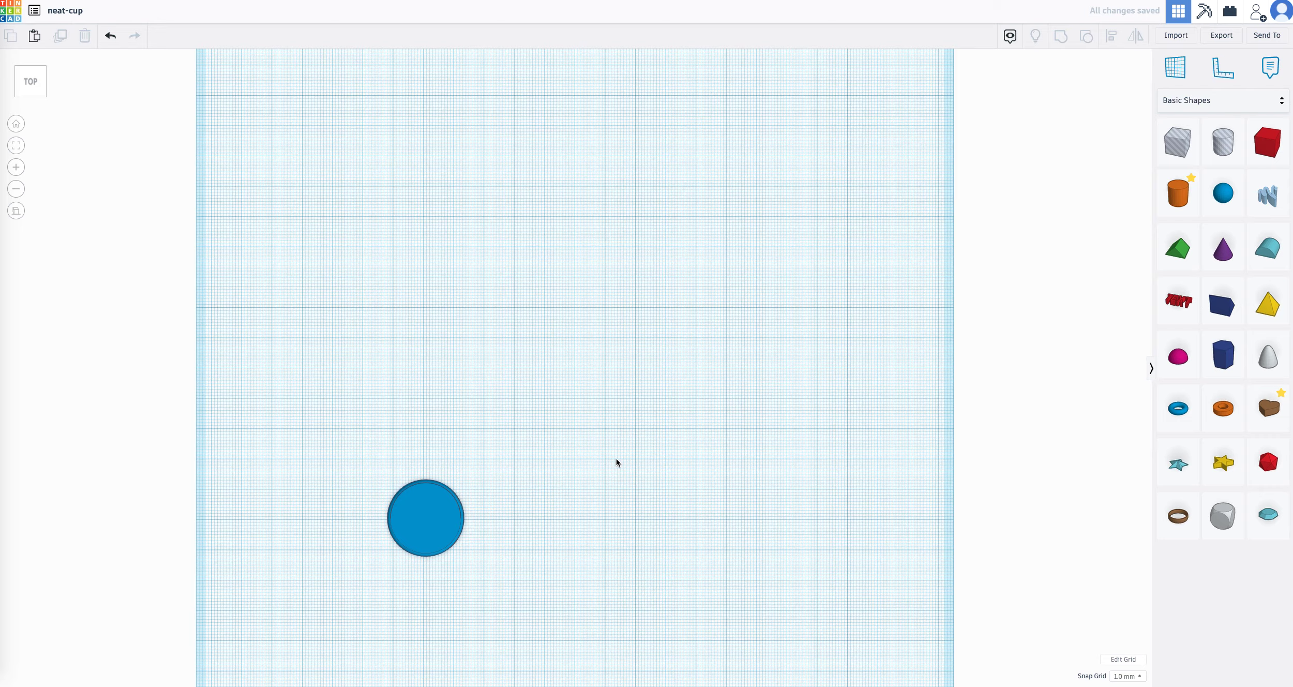
# Add a torus to the workplane beside the blue cup and set its radius to 10.
pyautogui.click(16, 123)
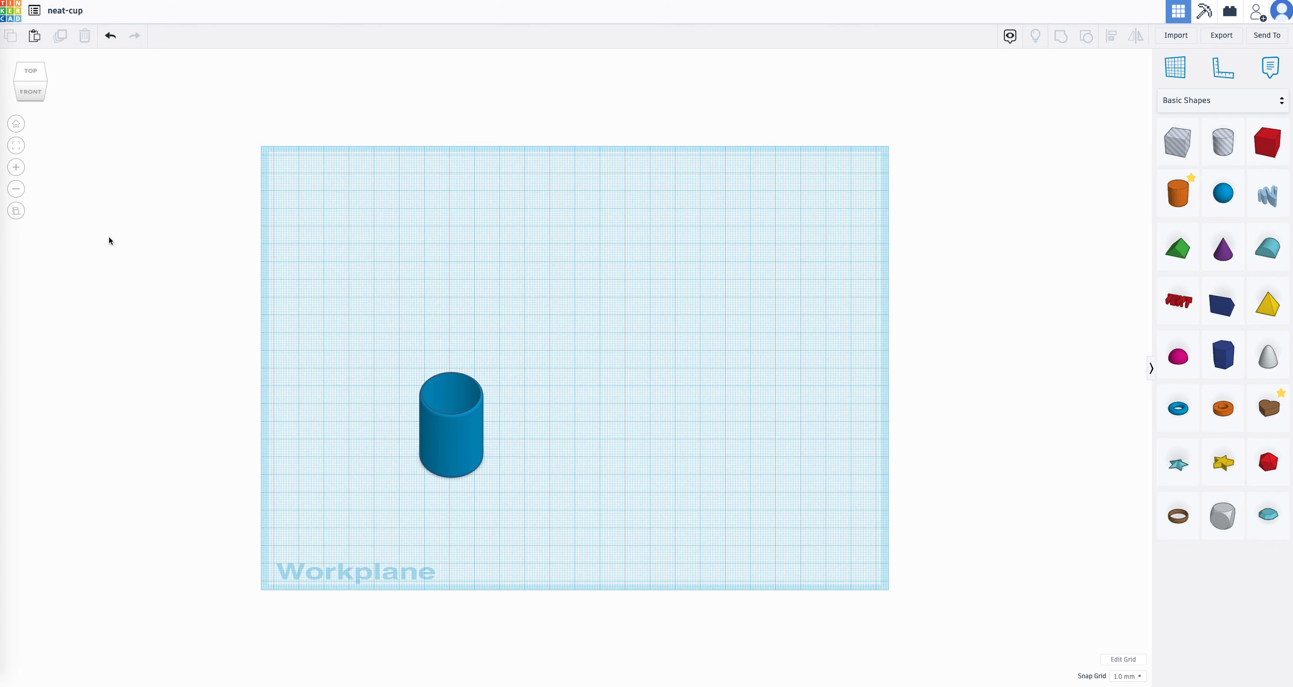
pyautogui.click(18, 214)
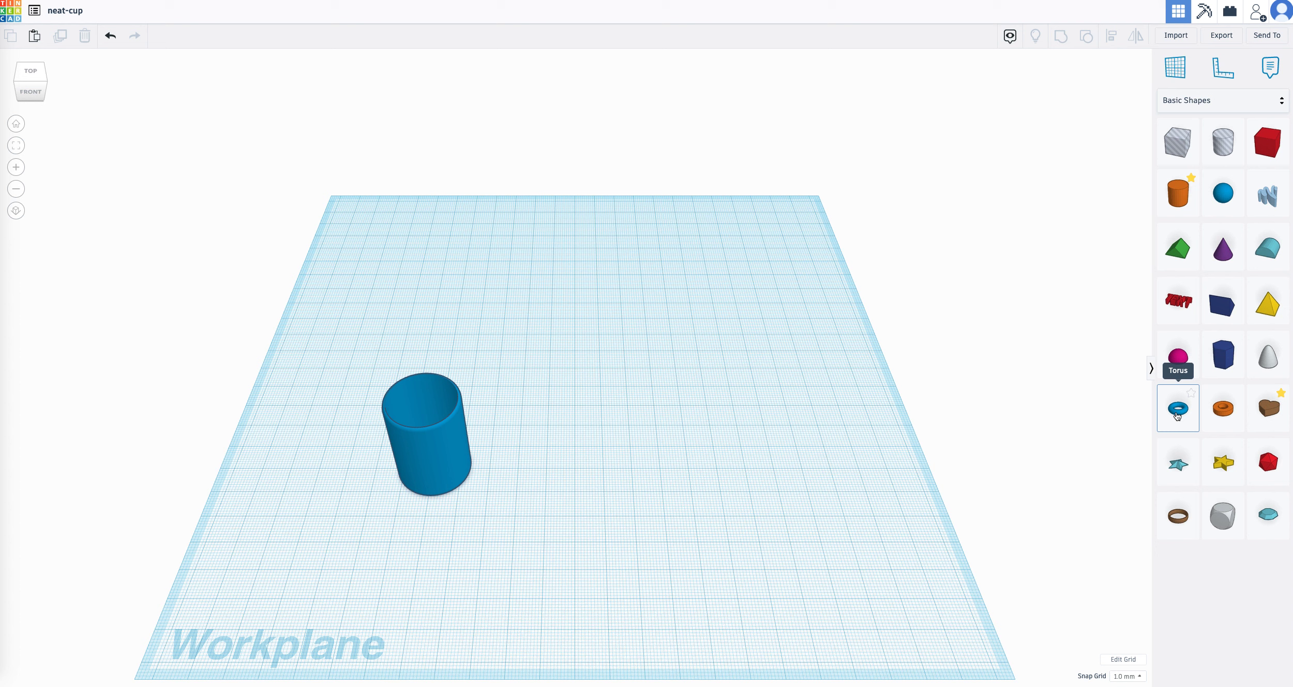
pyautogui.moveTo(1177, 416); pyautogui.dragTo(615, 473)
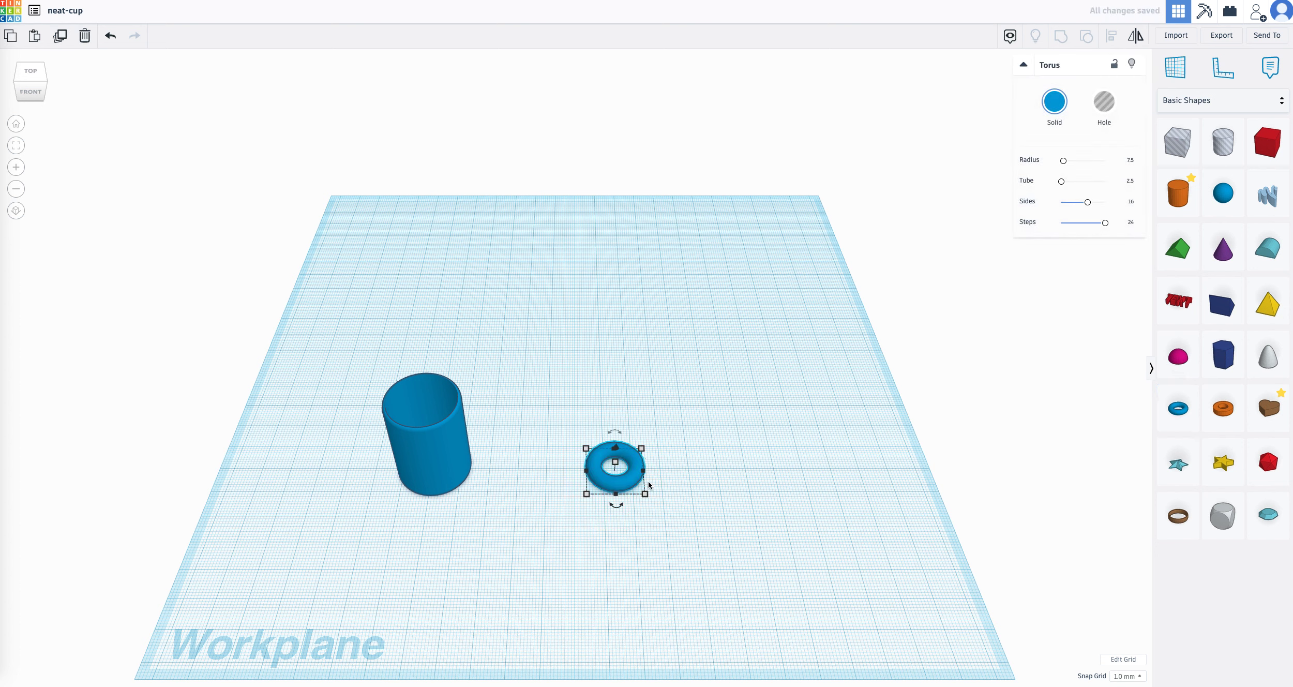
pyautogui.click(1130, 161)
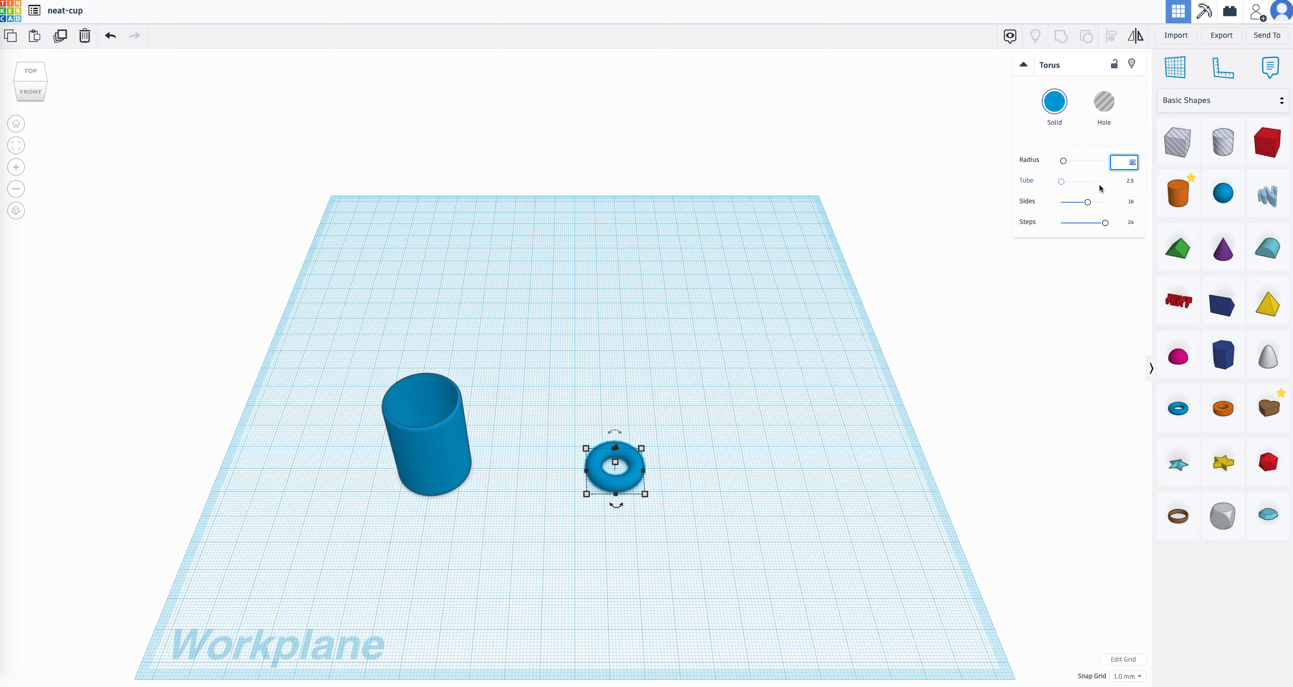
pyautogui.write('10')
pyautogui.press('Return')
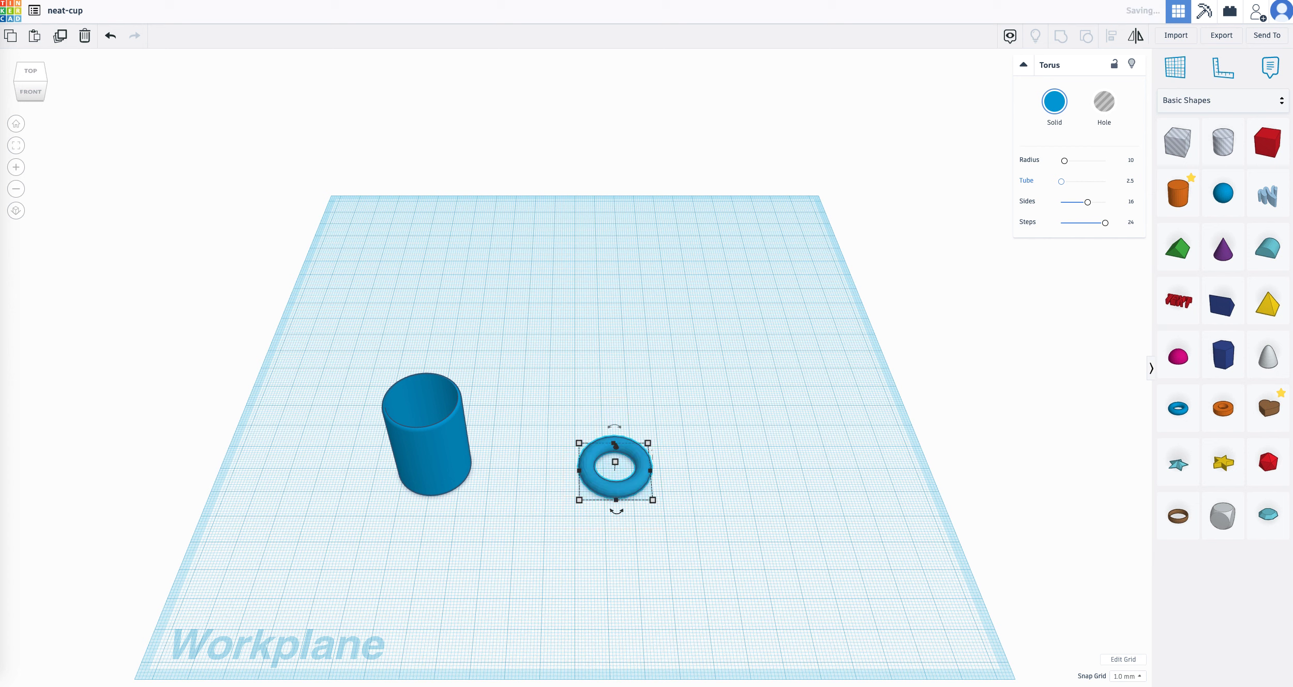
# Set the torus's tube to 1 and its sides to 24.
pyautogui.click(1121, 181)
pyautogui.write('1')
pyautogui.press('Return')
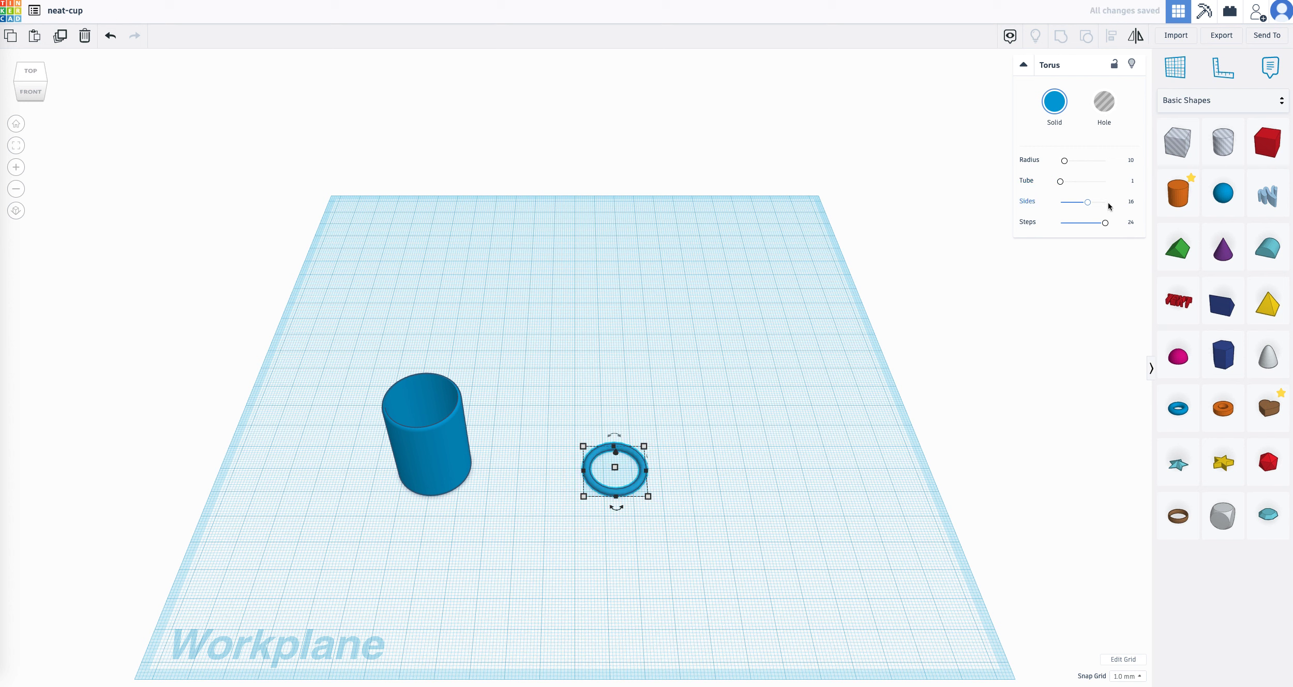
pyautogui.click(1121, 203)
pyautogui.write('20')
pyautogui.press('Return')
# Rotate the torus 90° to stand upright and 90° about the vertical axis so its opening faces the front.
pyautogui.moveTo(647, 496)
pyautogui.moveTo(615, 419)
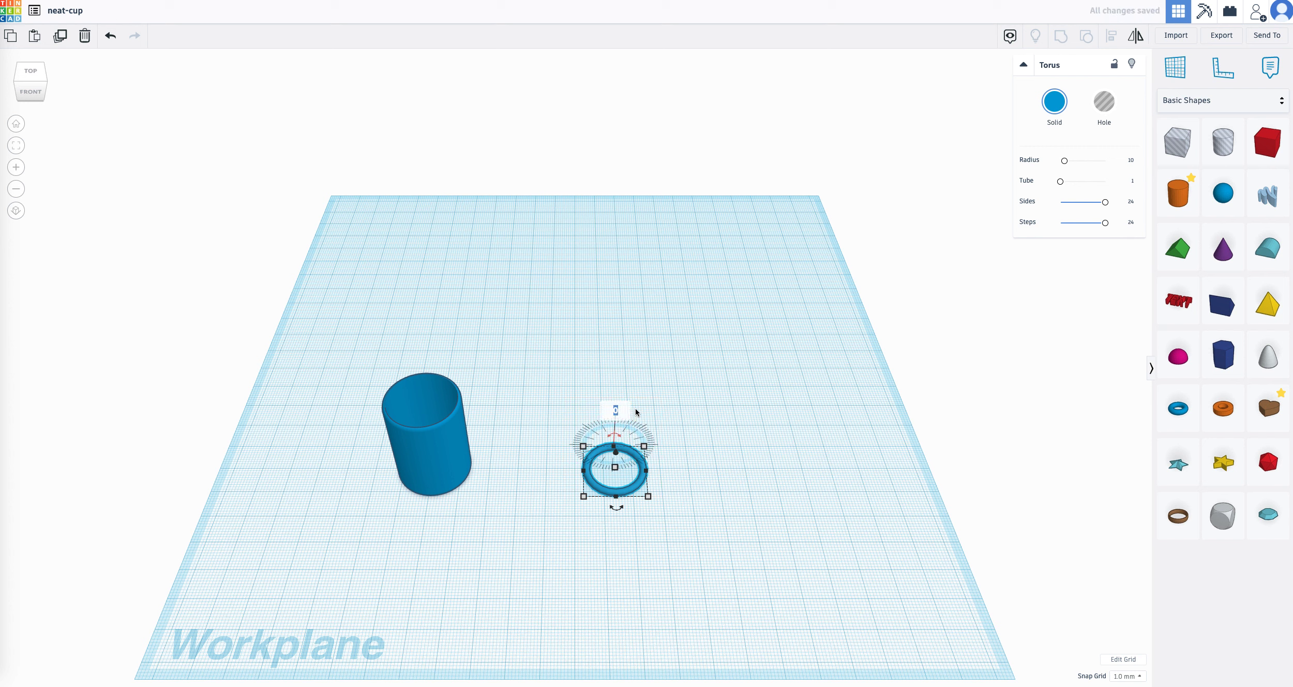
pyautogui.write('90')
pyautogui.press('Return')
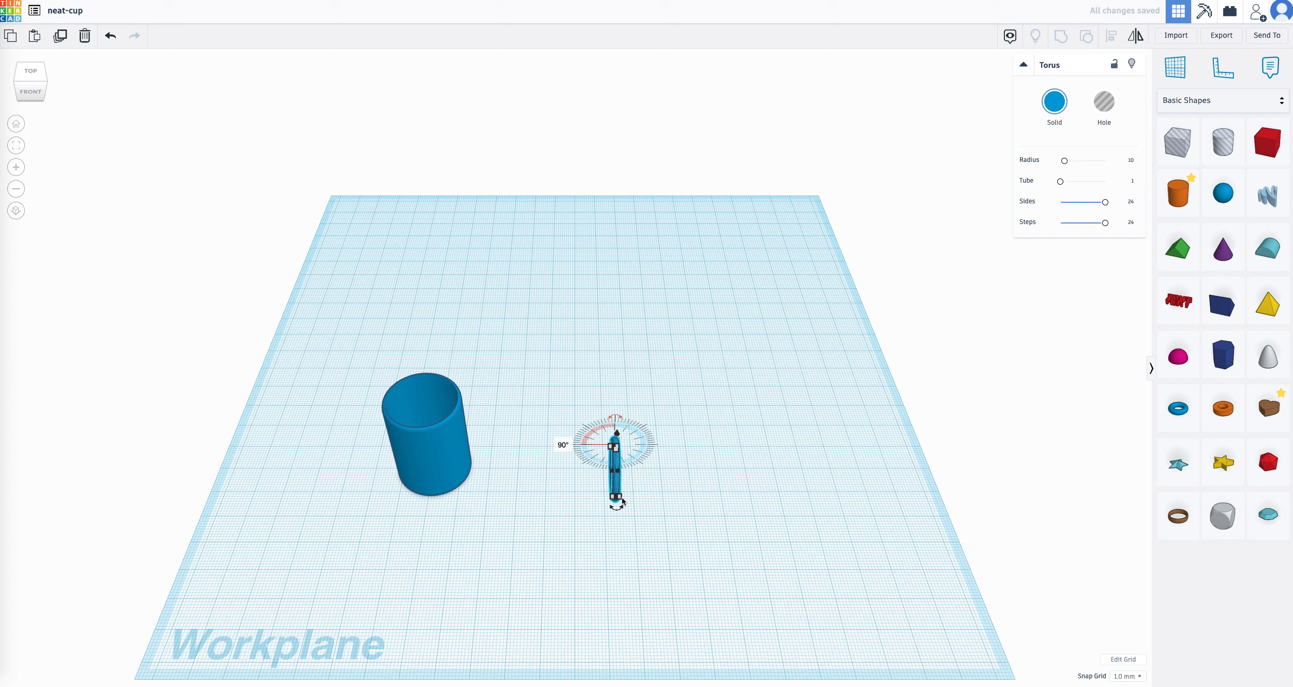
pyautogui.click(615, 514)
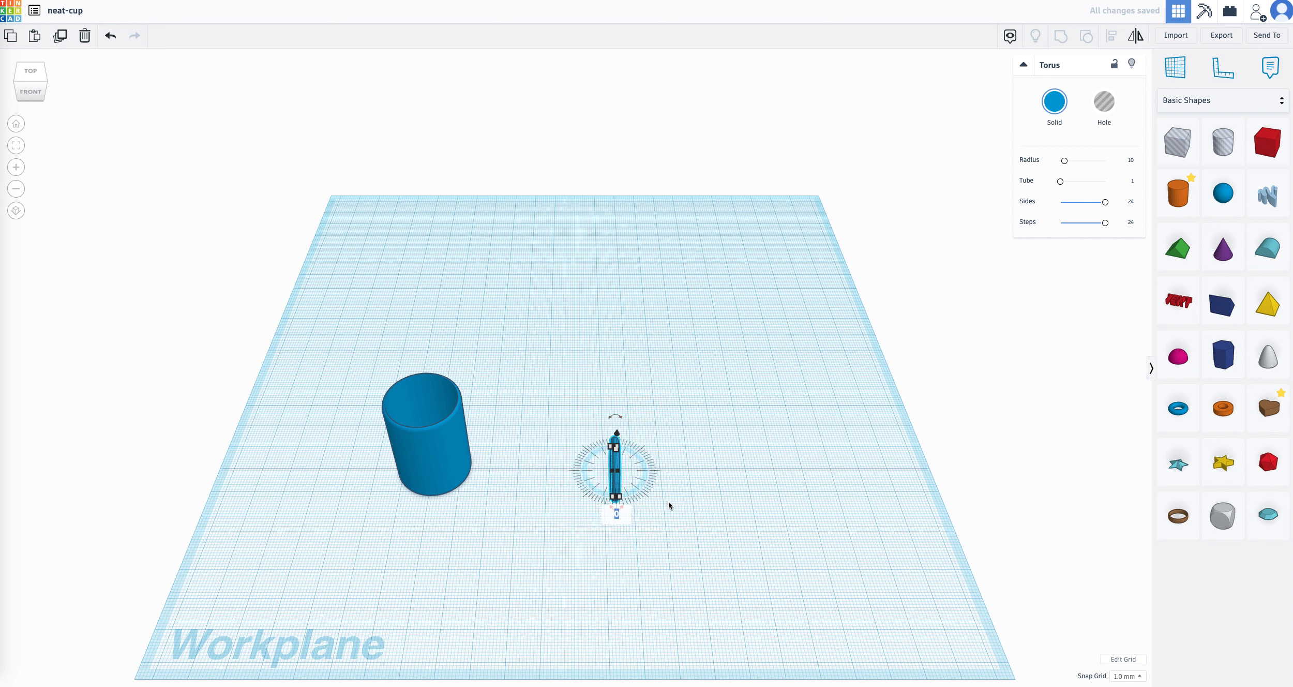
pyautogui.write('90')
pyautogui.press('Return')
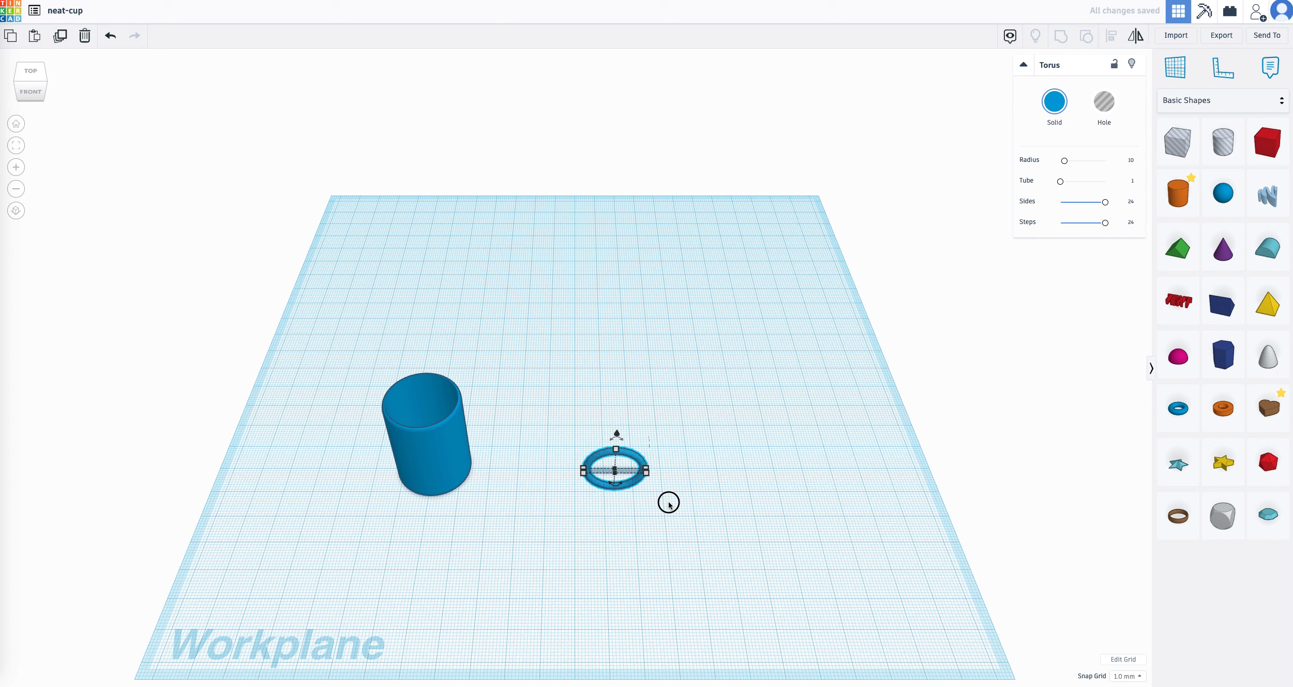
pyautogui.click(691, 456)
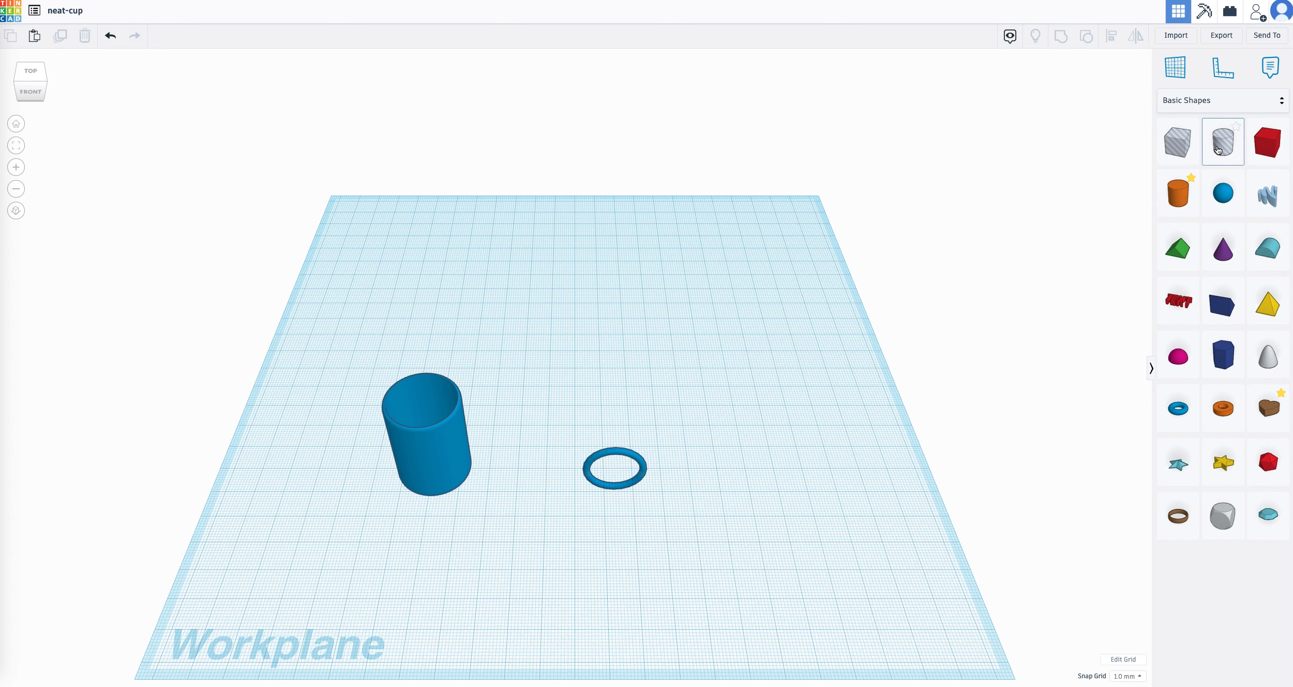
# Place a hole cylinder beside the torus and resize its base to 25 mm wide and 25 mm long.
pyautogui.moveTo(1218, 150); pyautogui.dragTo(690, 481)
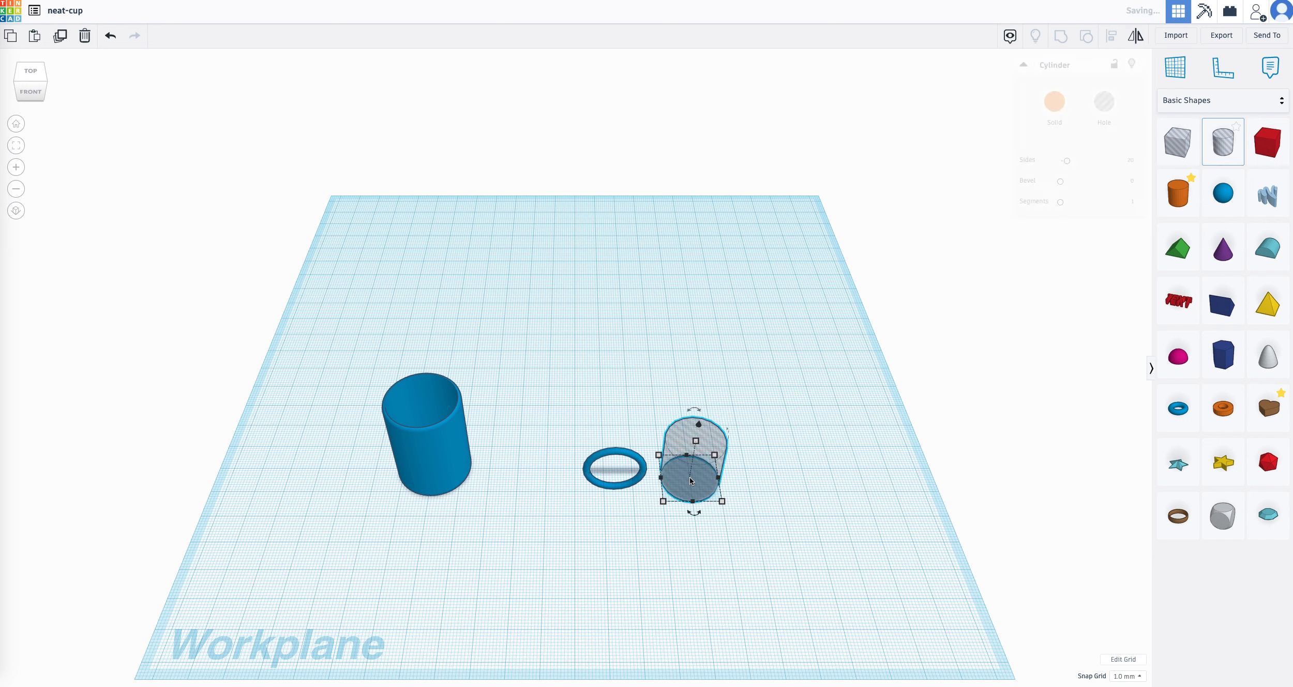
pyautogui.click(664, 502)
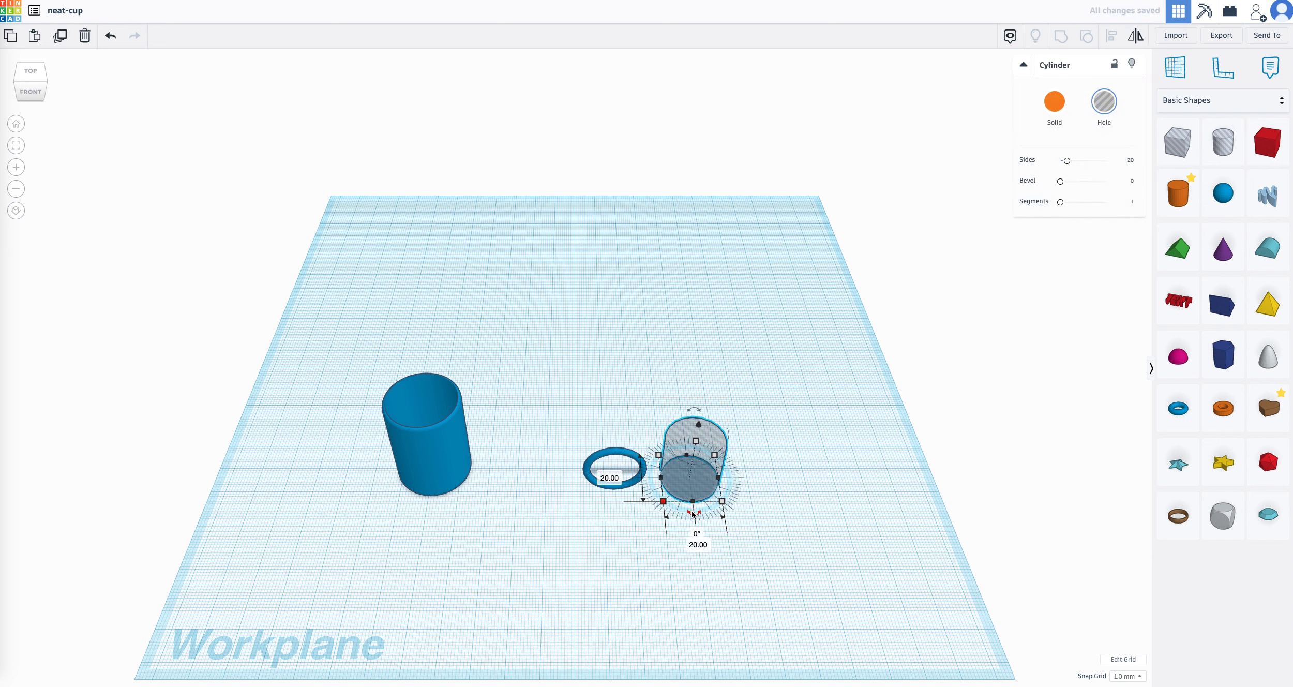
pyautogui.click(694, 544)
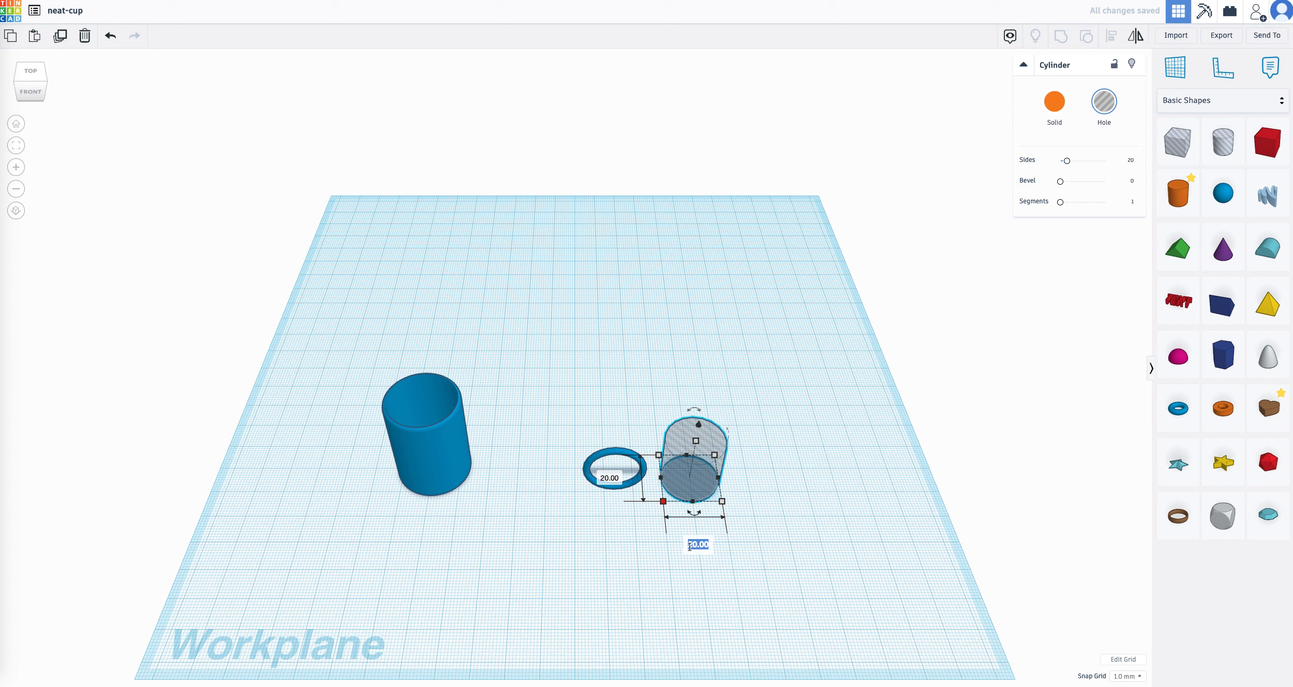
pyautogui.write('25')
pyautogui.press('Return')
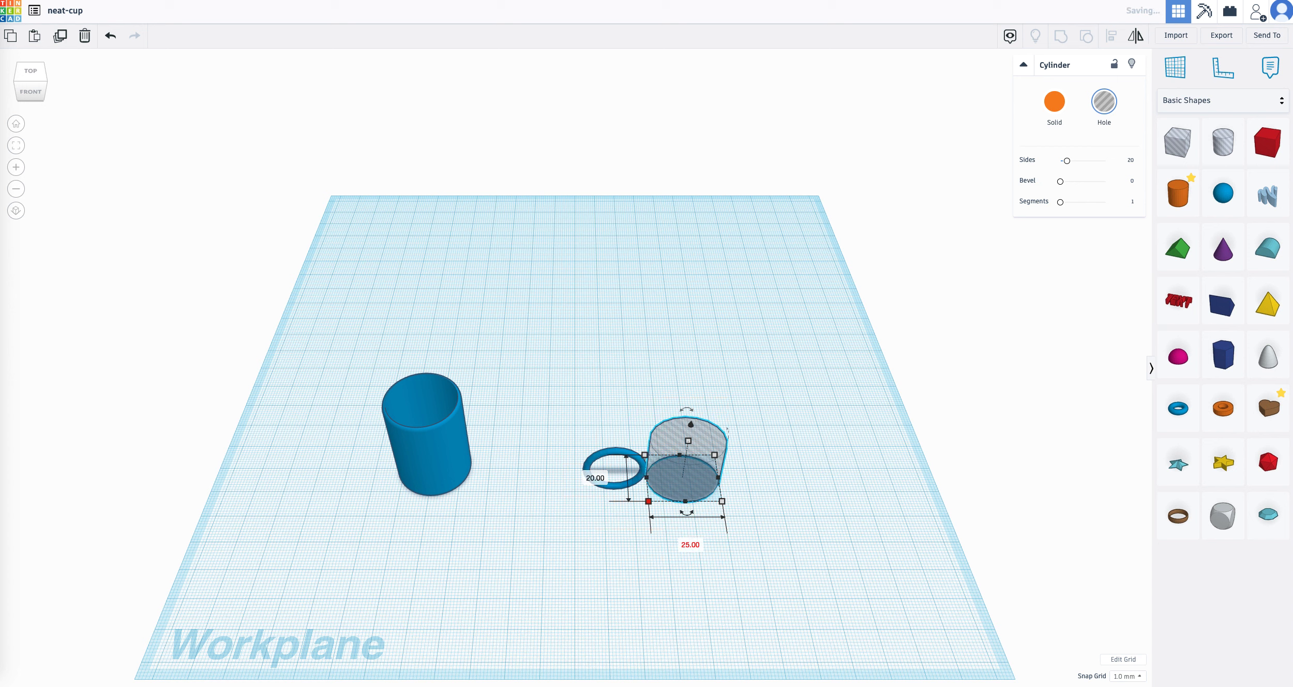
pyautogui.click(596, 479)
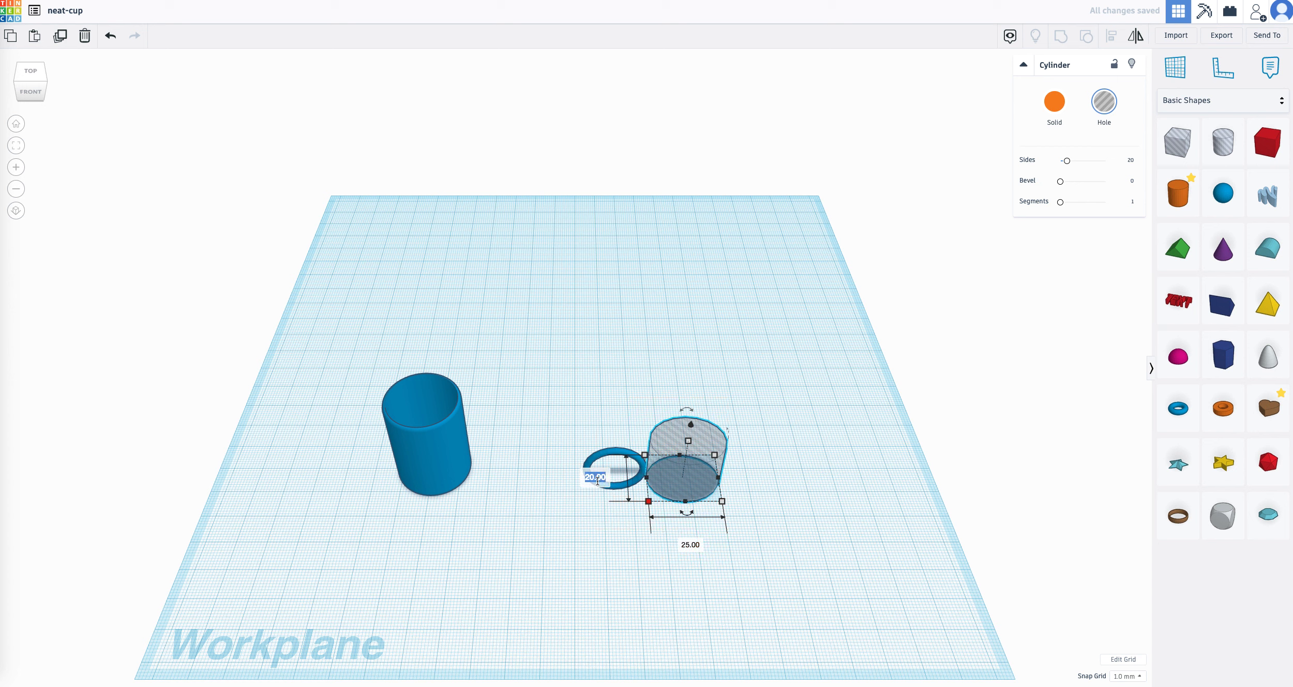
pyautogui.write('25')
pyautogui.press('Return')
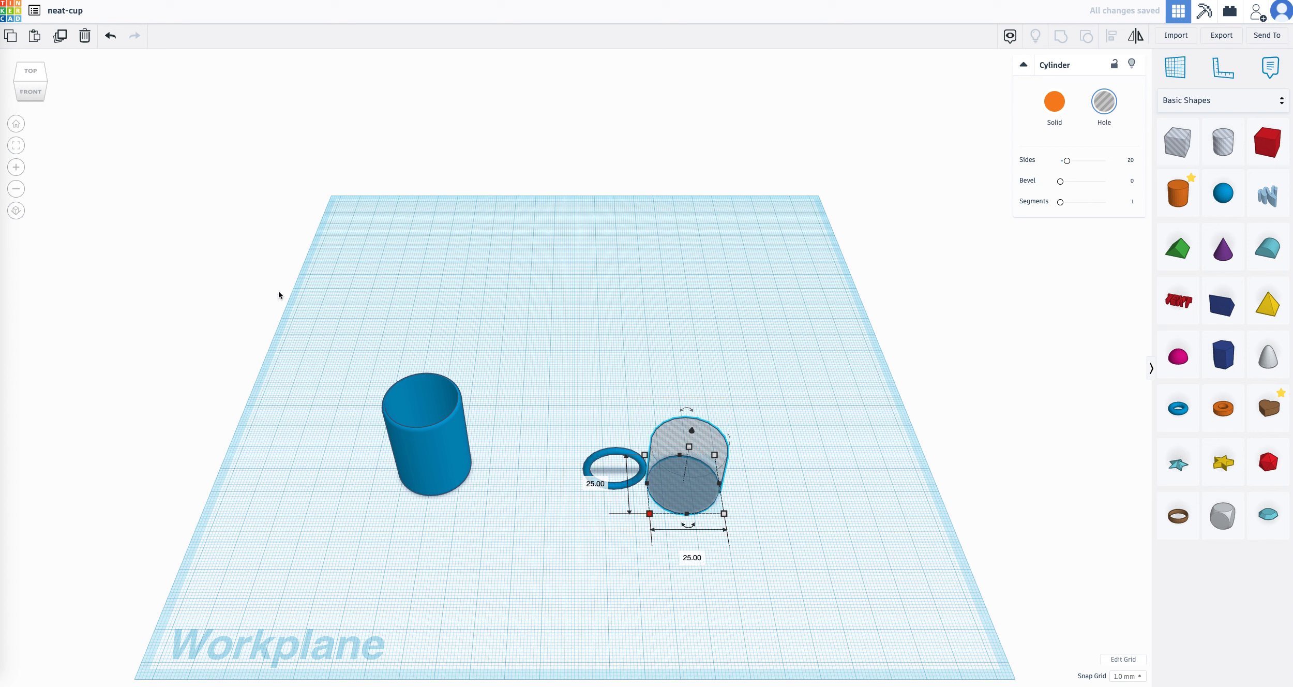
# Set the hole cylinder's height to 35 mm from the front view.
pyautogui.click(31, 92)
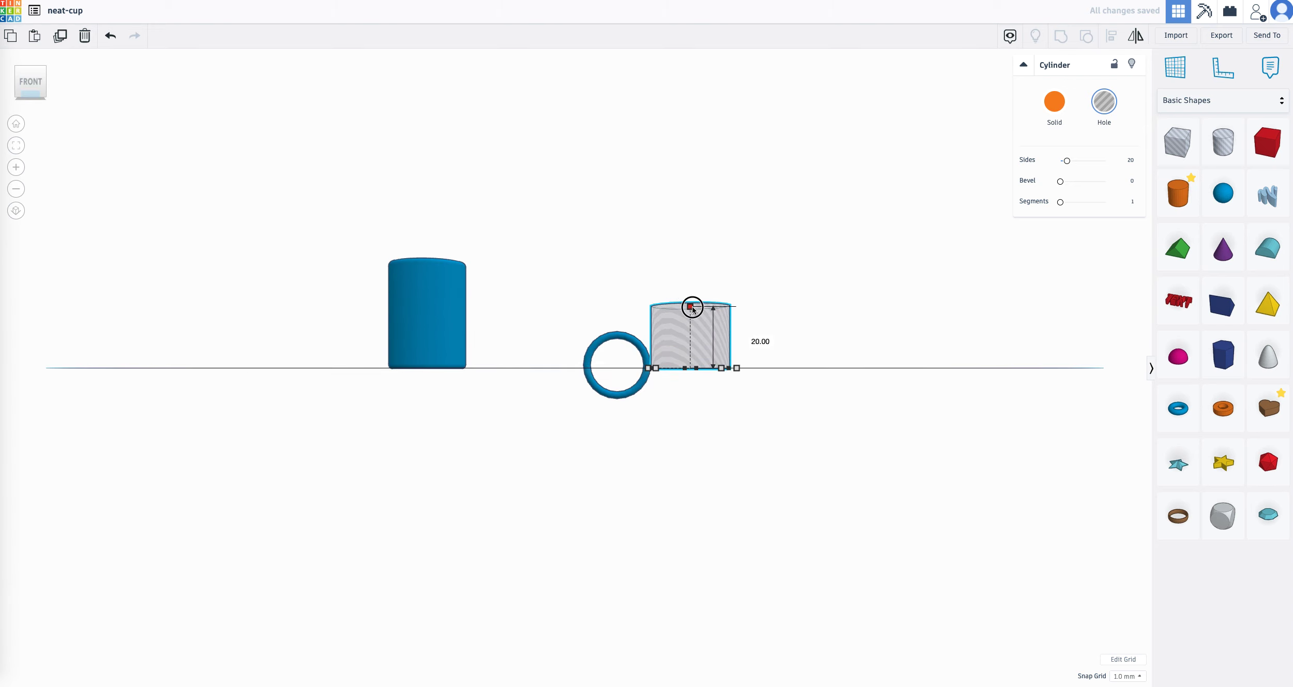
pyautogui.click(754, 337)
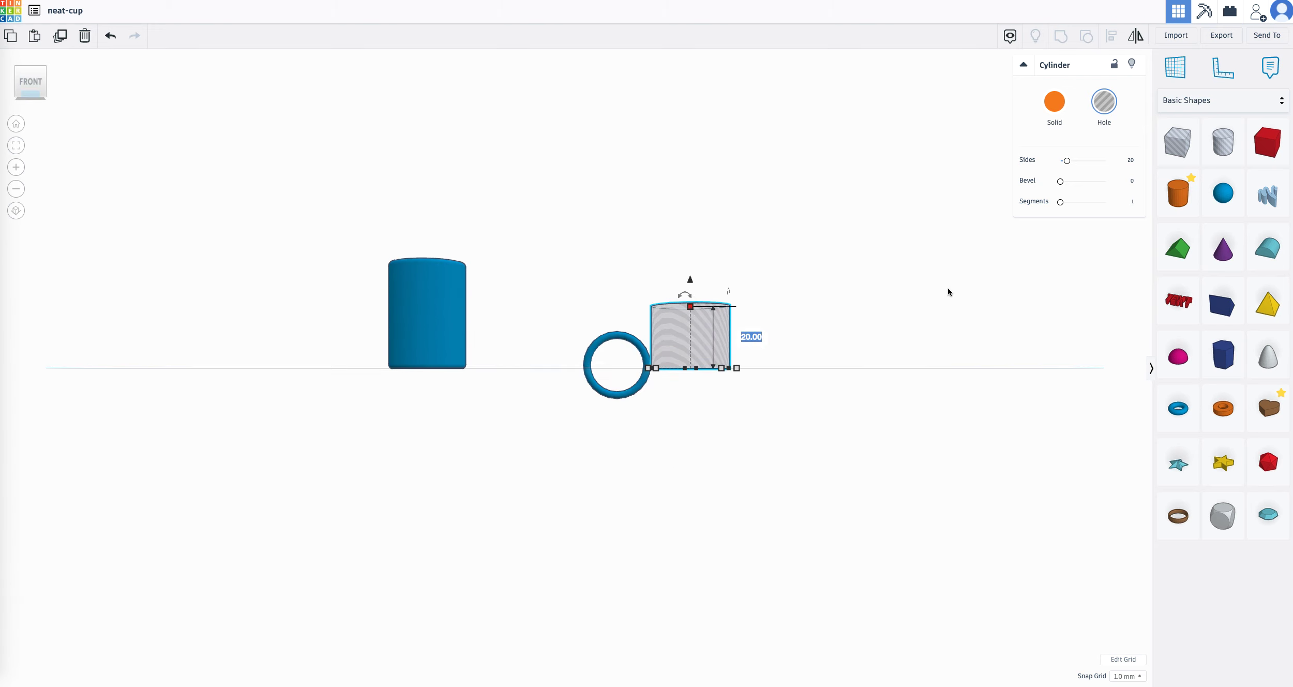
pyautogui.write('35')
pyautogui.press('Return')
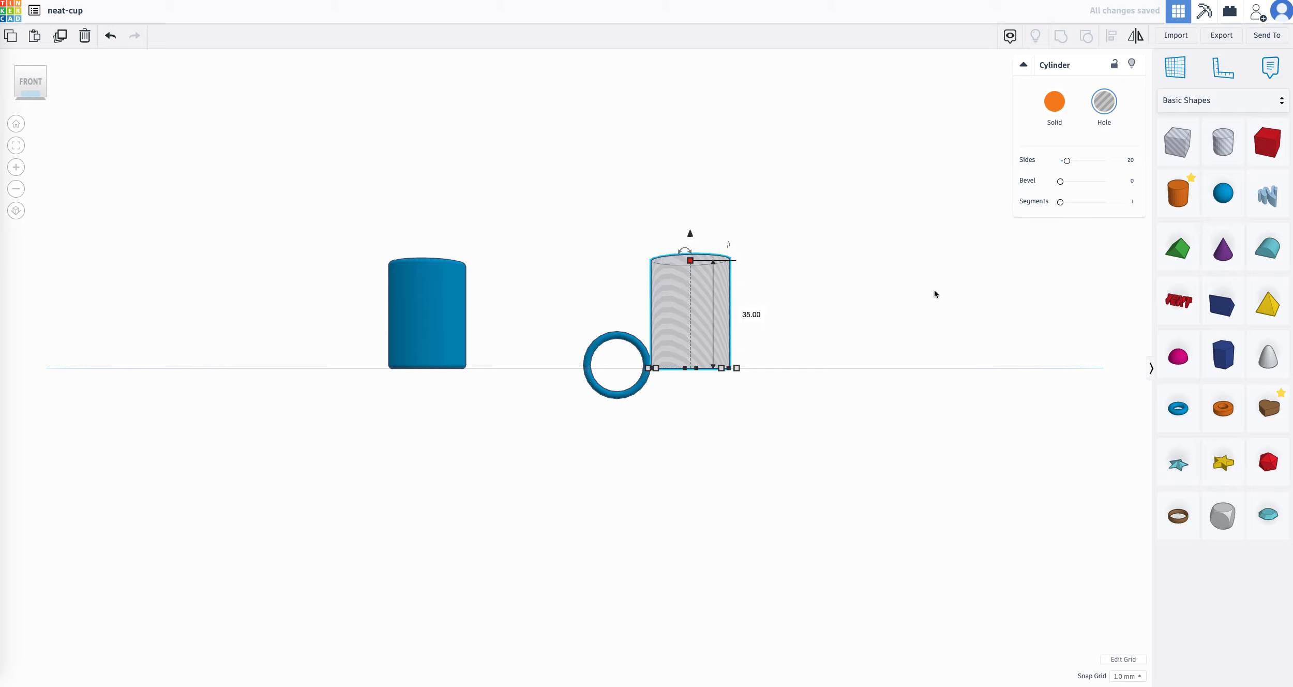
# Raise the upright torus so its lowest point sits 5 mm above the workplane.
pyautogui.click(609, 394)
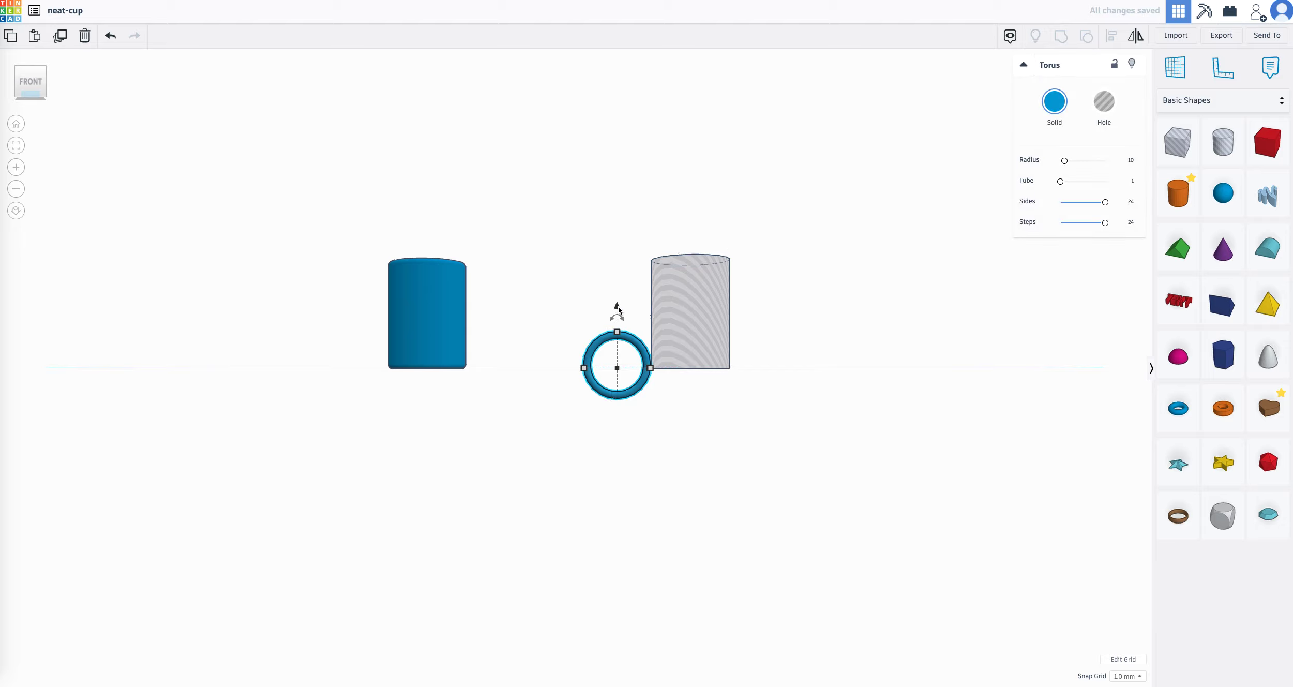
pyautogui.moveTo(619, 310); pyautogui.dragTo(618, 287)
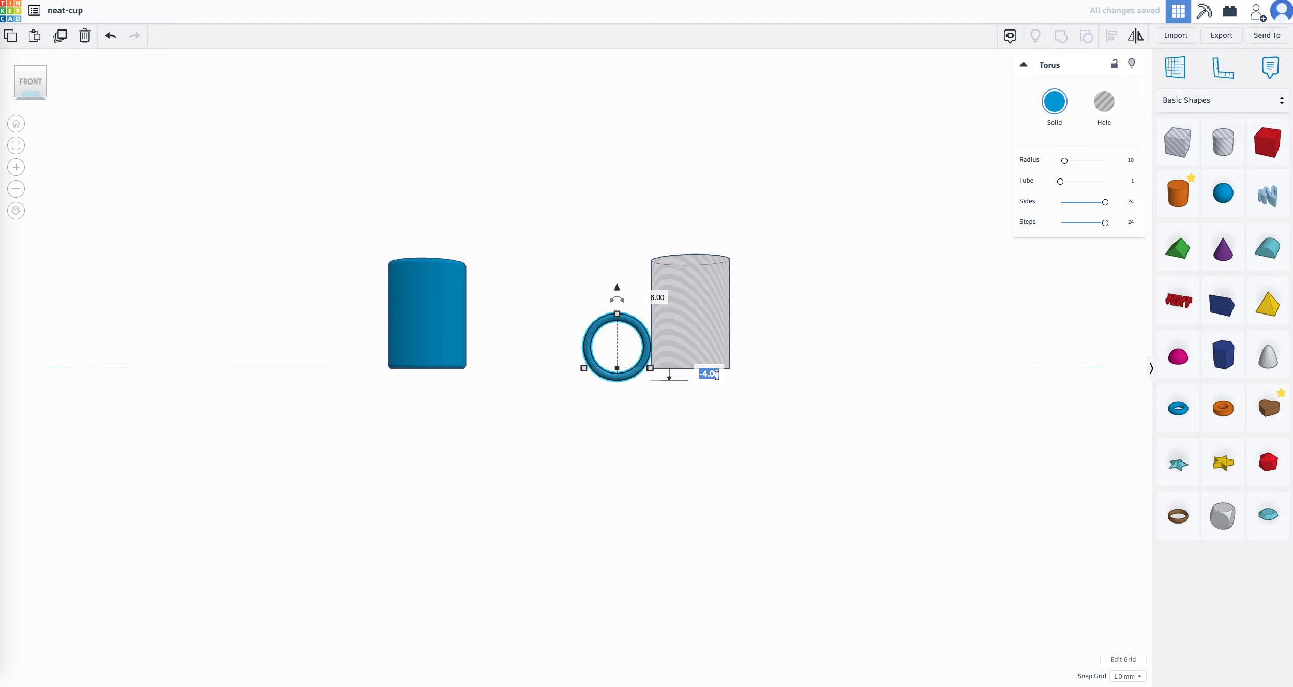
pyautogui.write('10')
pyautogui.press('Return')
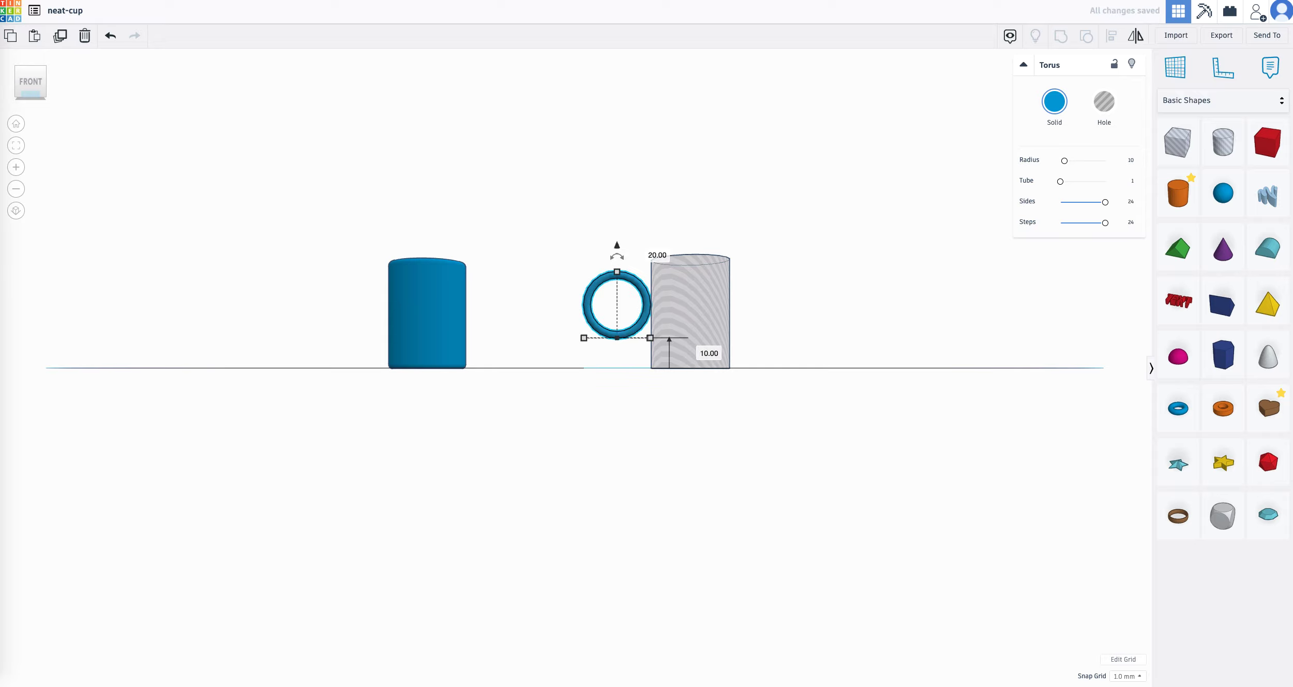
pyautogui.click(718, 353)
pyautogui.write('5')
pyautogui.press('Return')
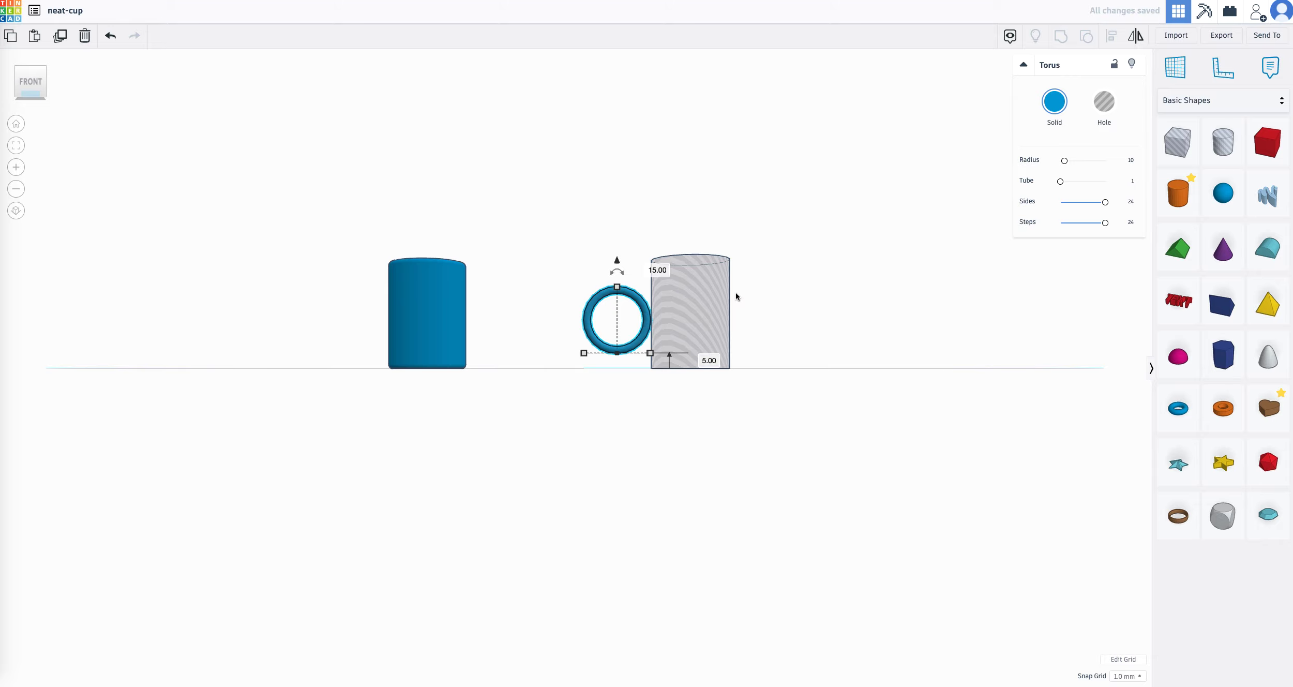
# Select the torus and the hole cylinder together in an orthographic top view.
pyautogui.click(30, 62)
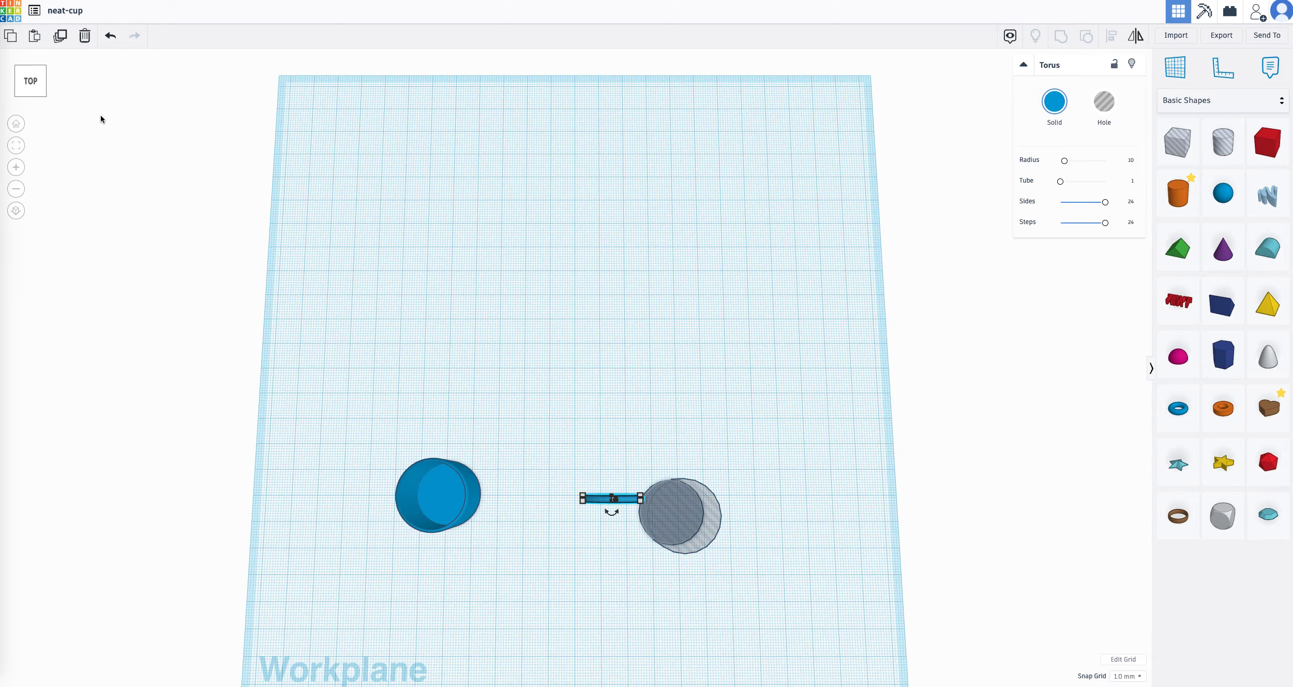
pyautogui.click(16, 210)
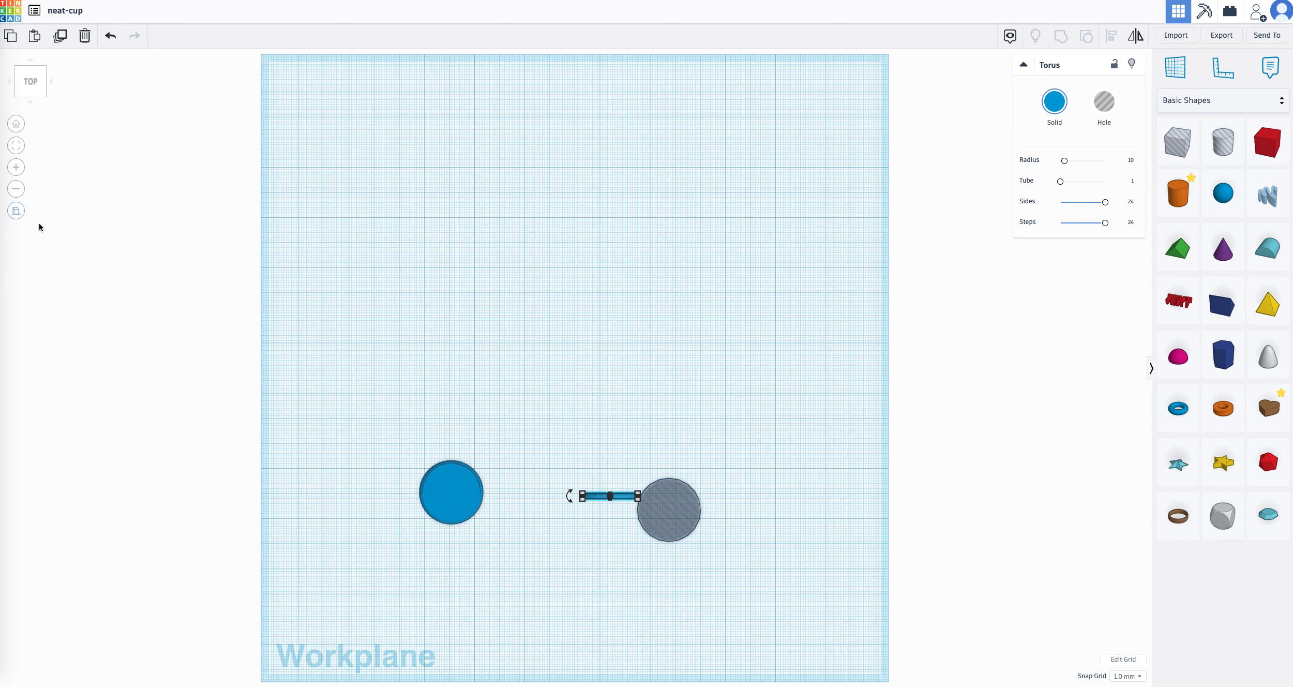
pyautogui.moveTo(791, 594); pyautogui.dragTo(547, 397)
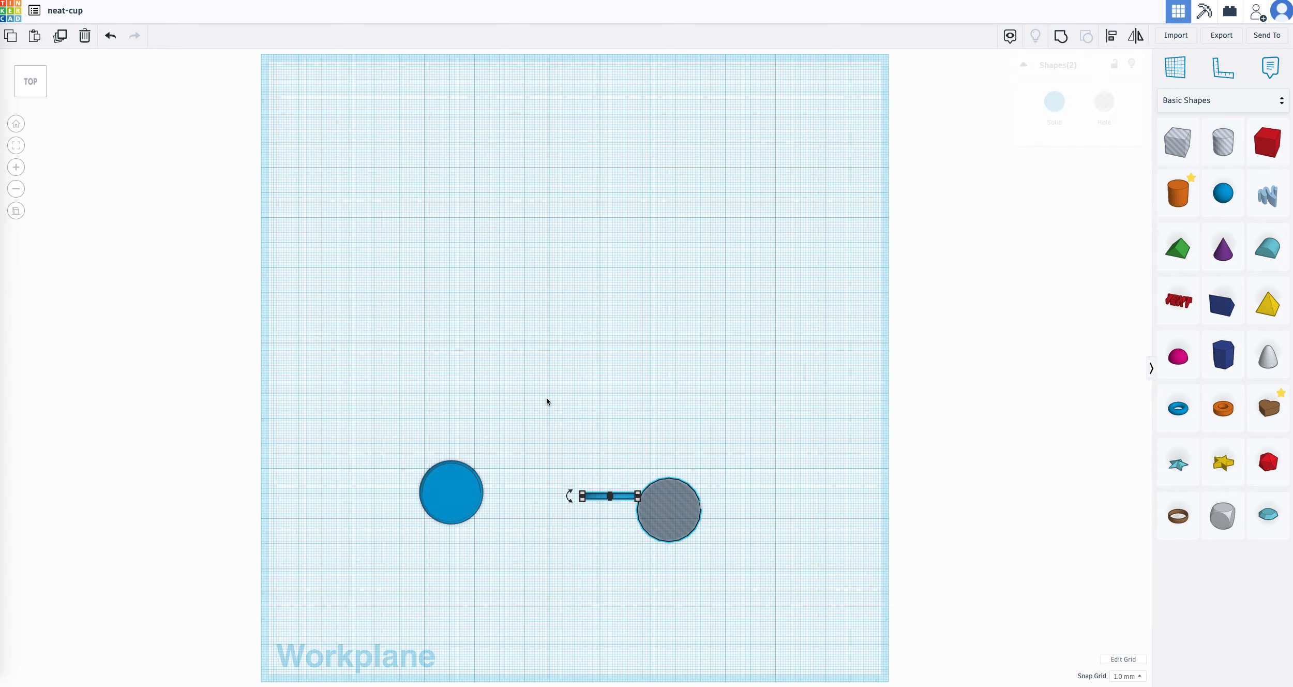
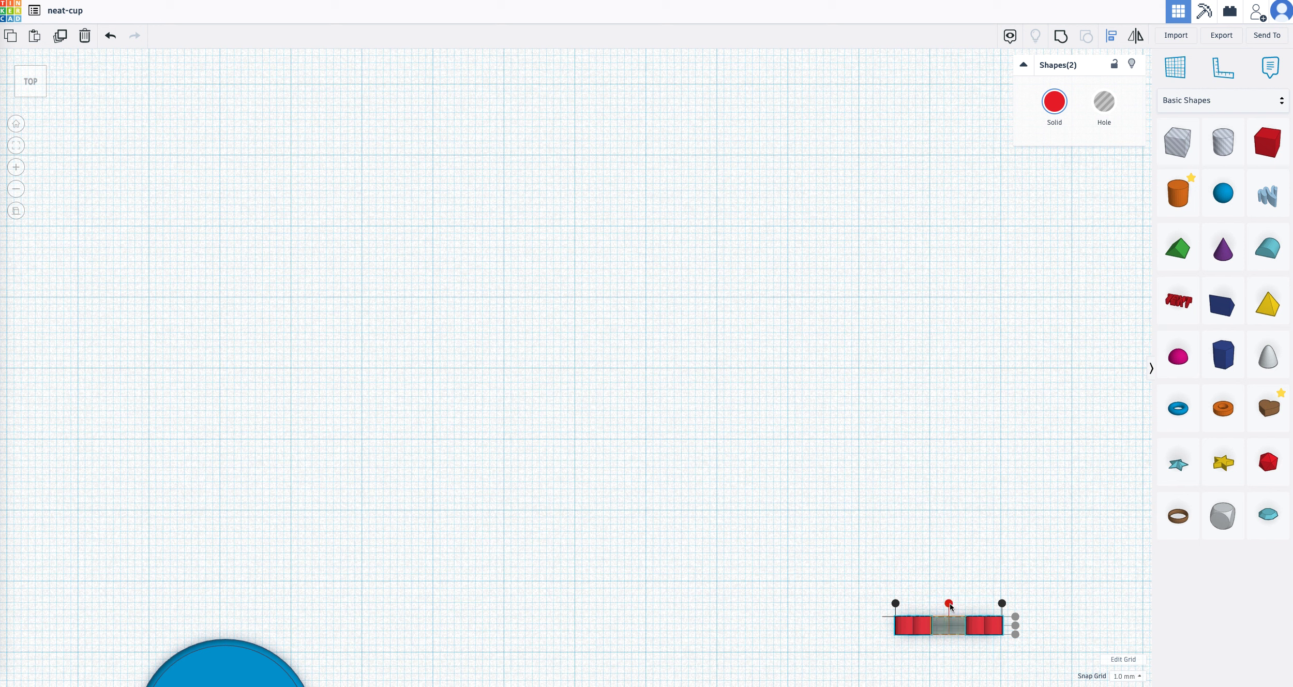
# Centre the two red hearts on each other across their width and group them into one shape.
pyautogui.click(949, 604)
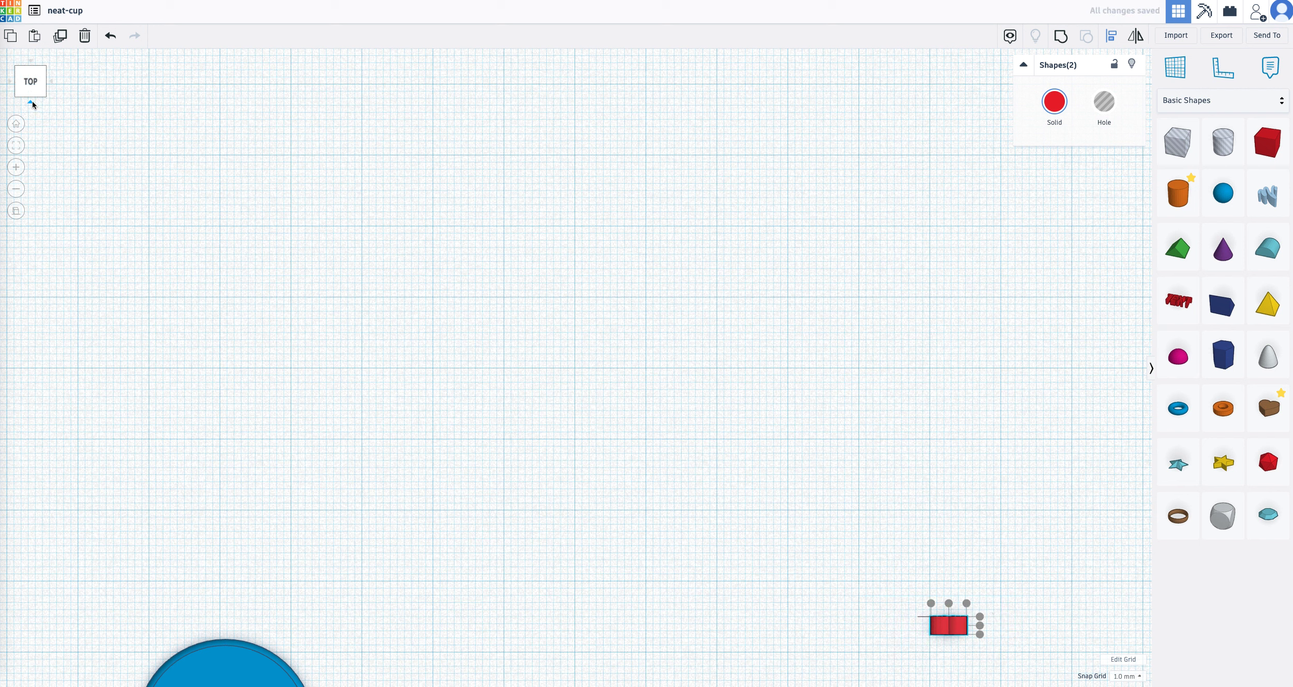
pyautogui.click(31, 102)
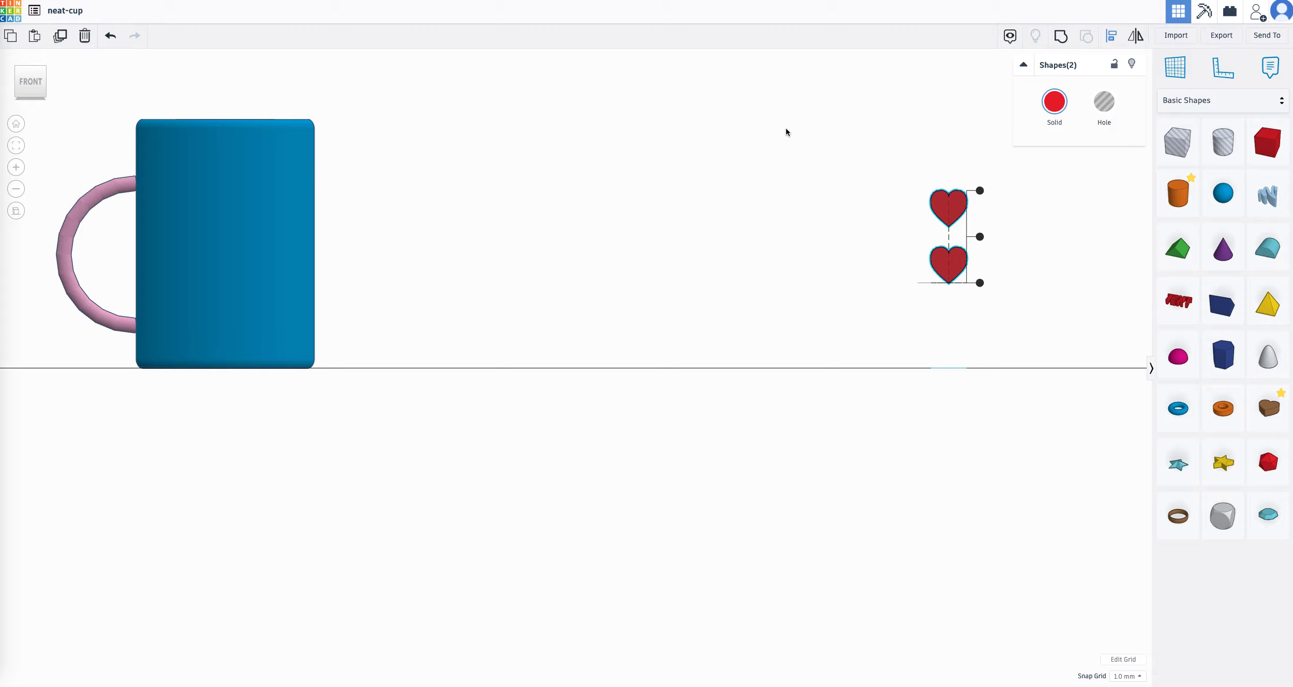
pyautogui.click(843, 131)
pyautogui.moveTo(864, 143); pyautogui.dragTo(998, 306)
pyautogui.click(1061, 38)
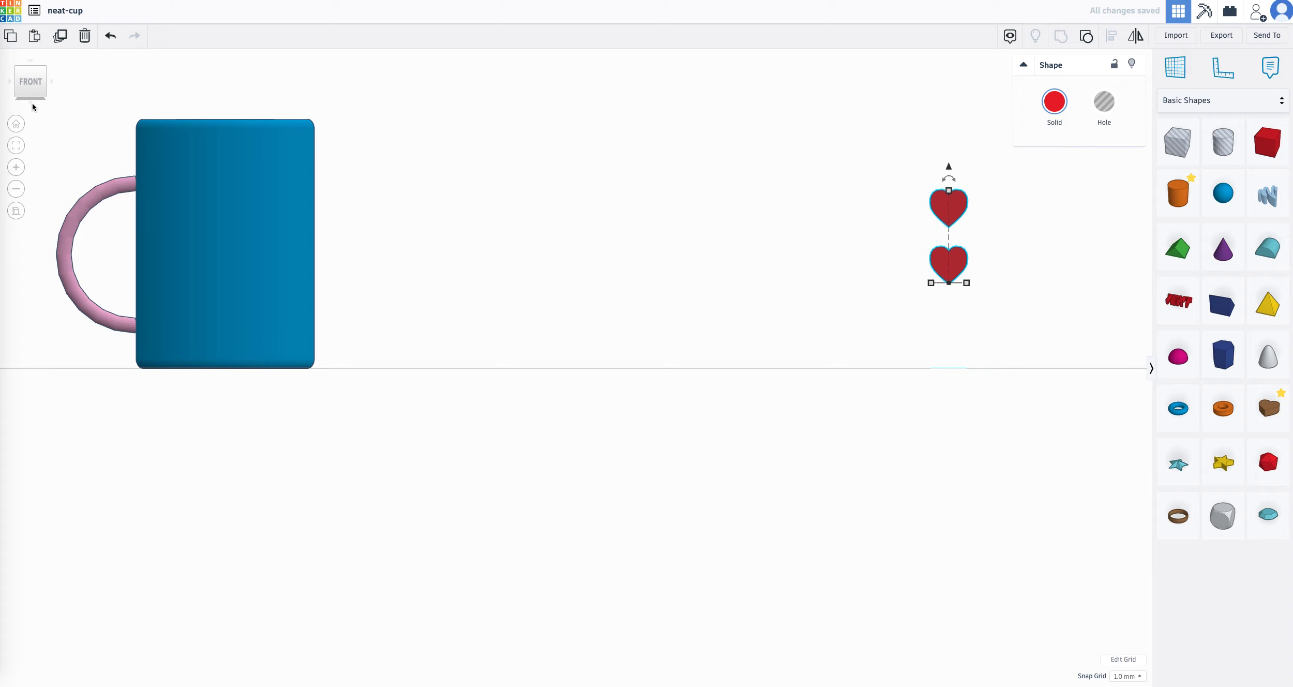
# Place a new hole cylinder on the workplane between the mug and the grouped hearts.
pyautogui.click(18, 131)
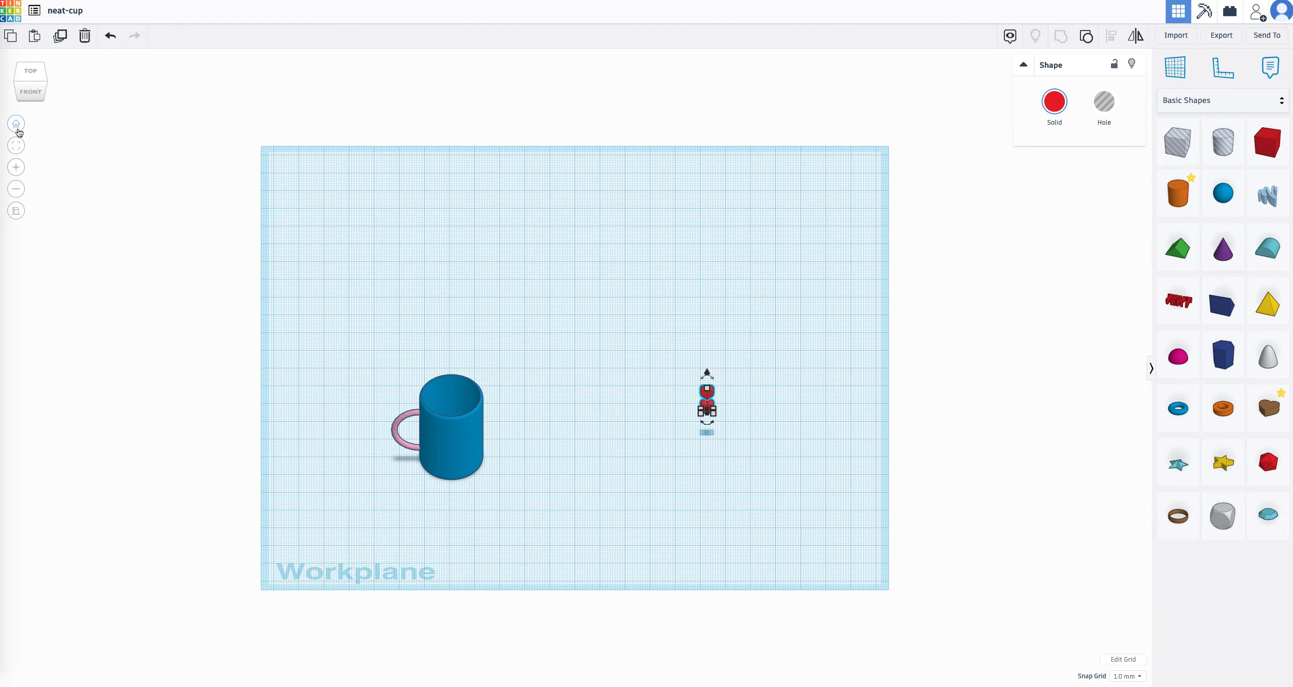
pyautogui.click(21, 215)
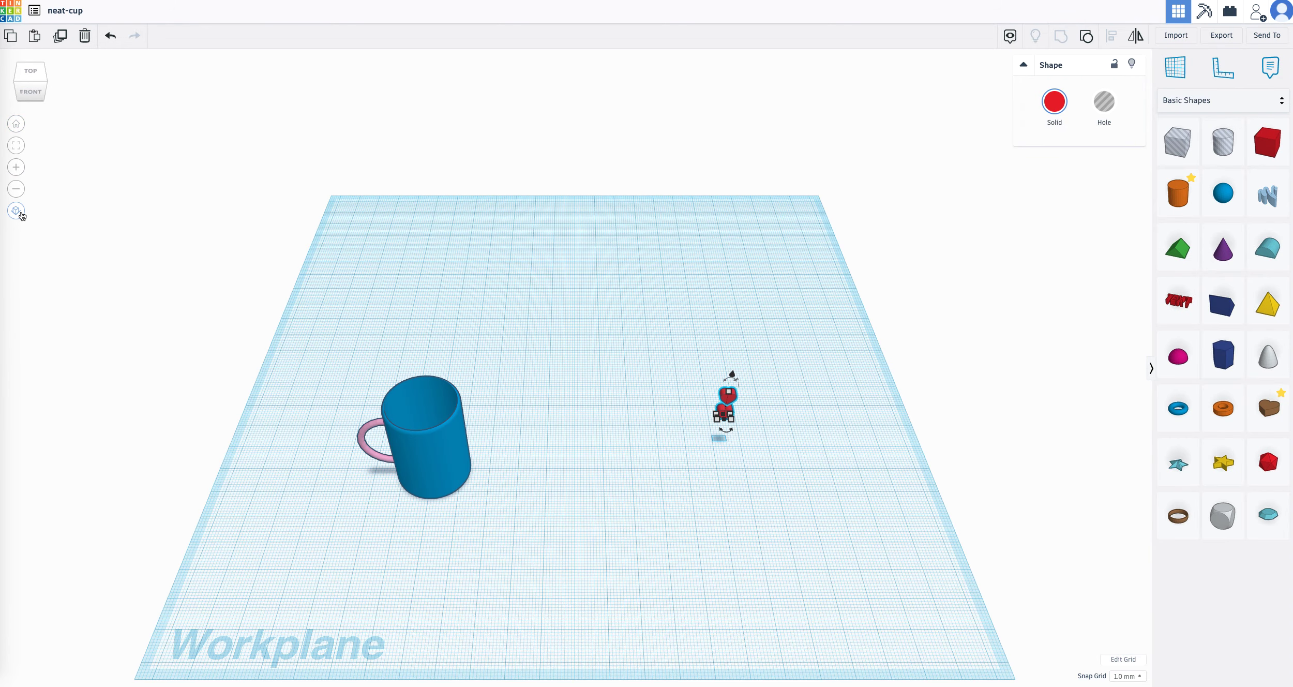
pyautogui.click(785, 476)
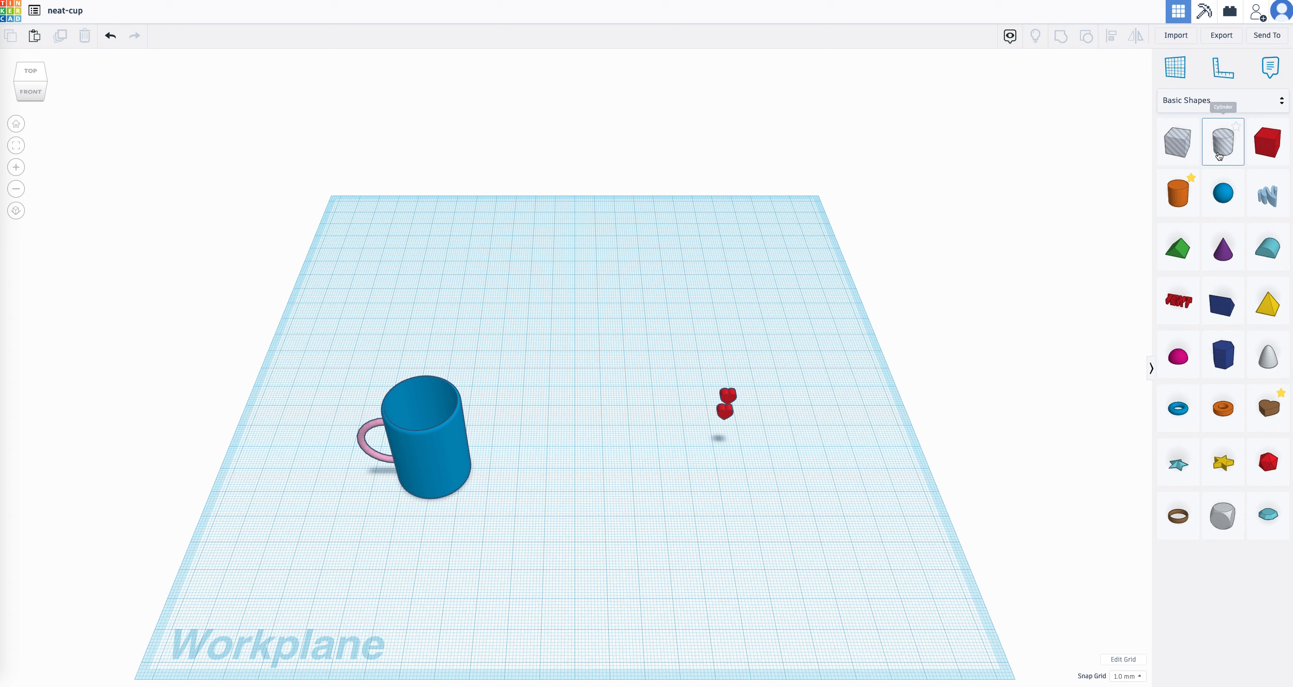
pyautogui.moveTo(1219, 155); pyautogui.dragTo(623, 466)
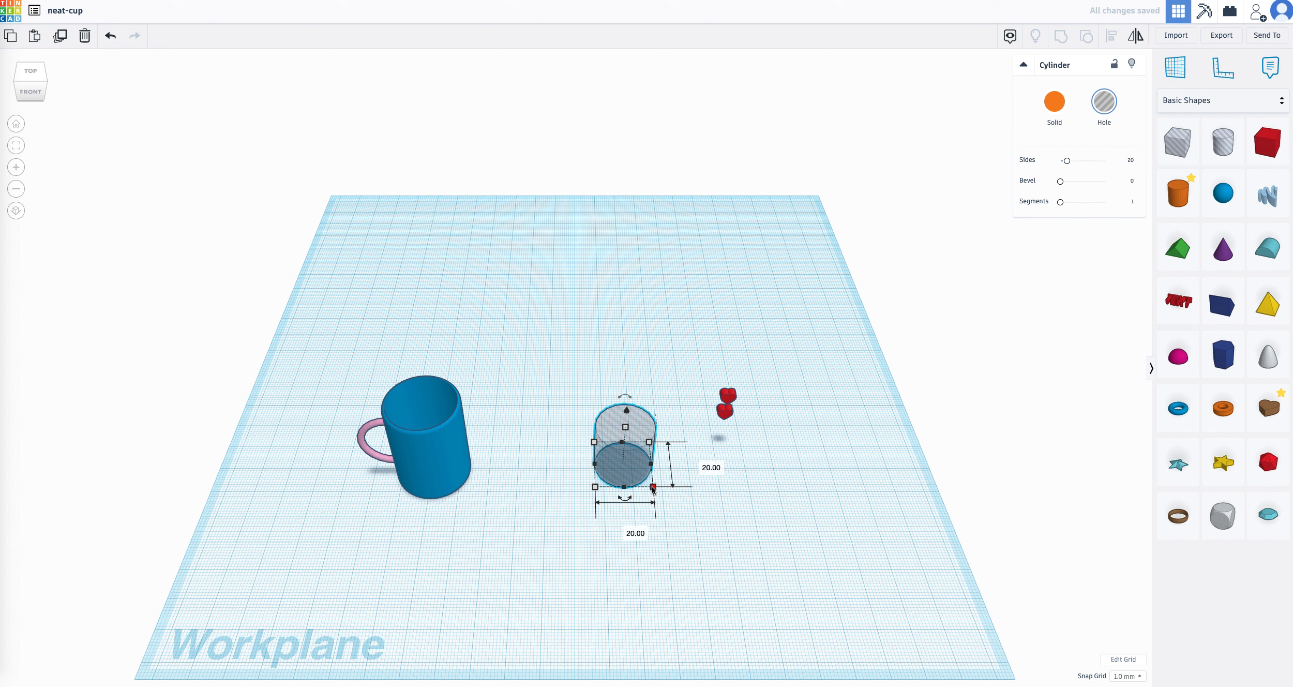
# Set the hole cylinder's width and length to 25 mm each.
pyautogui.click(629, 535)
pyautogui.write('25')
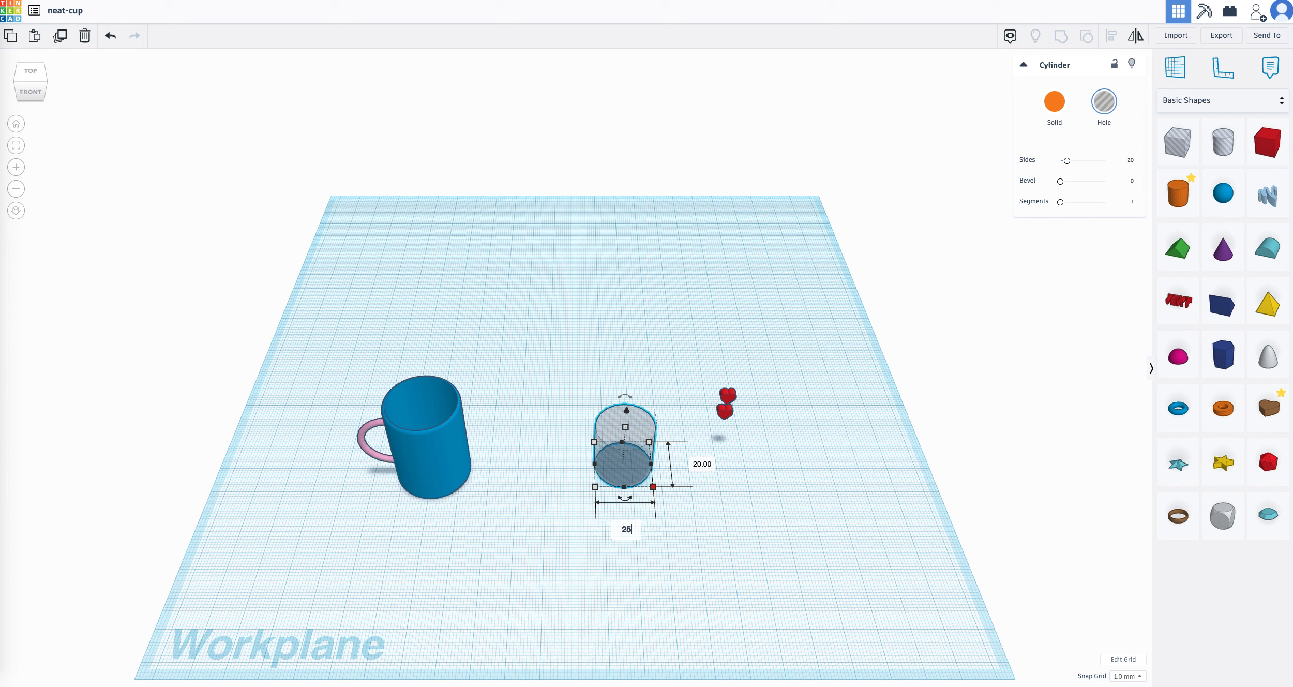
pyautogui.press('Return')
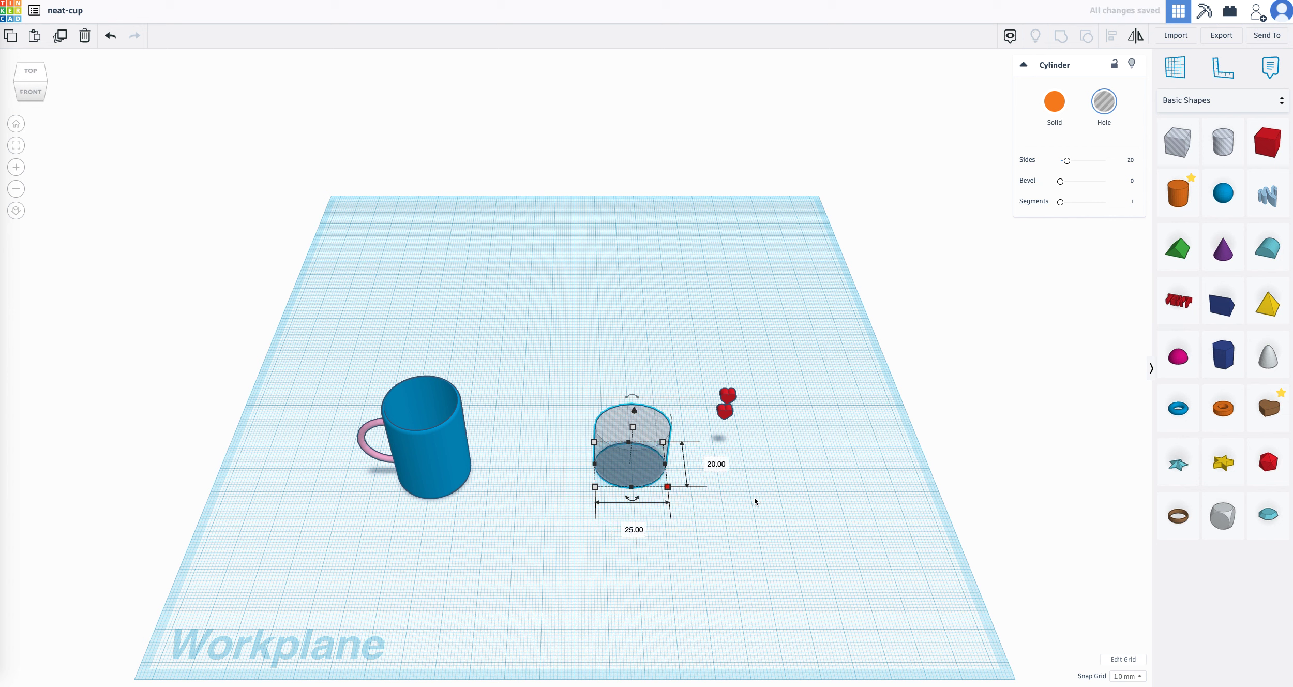
pyautogui.write('25')
pyautogui.press('Return')
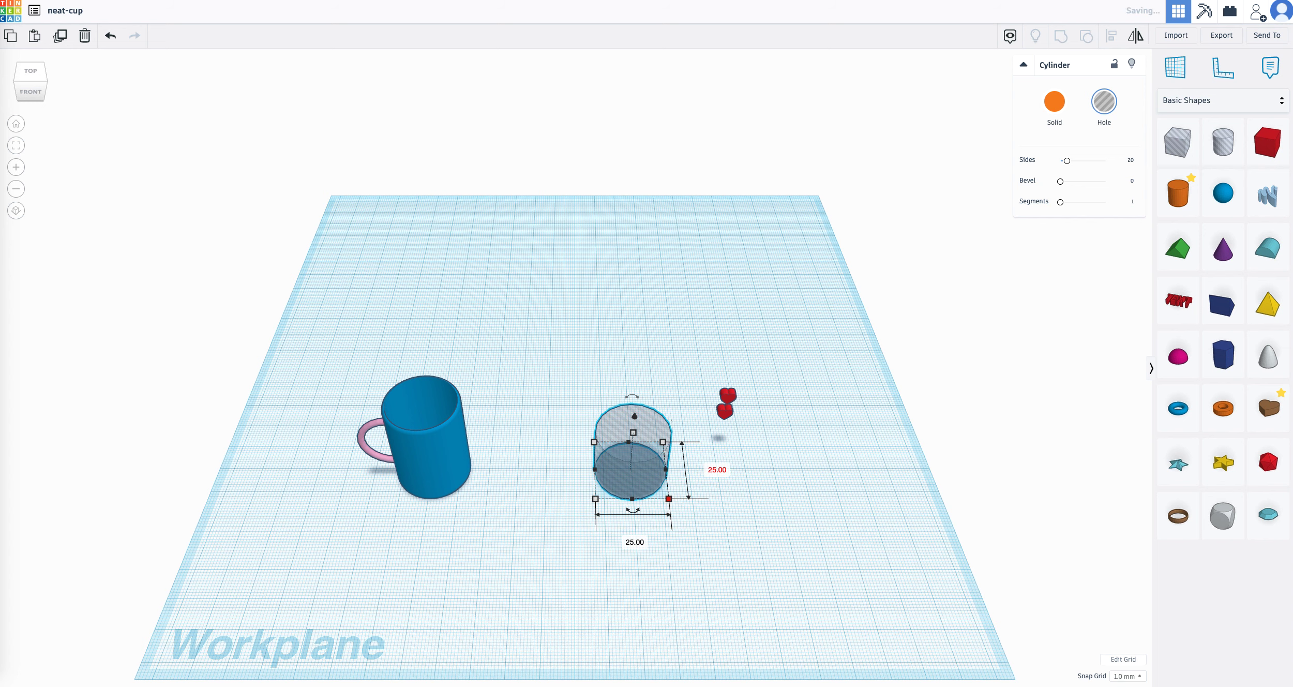
# Set the hole cylinder's height to 35 mm in the front view.
pyautogui.click(31, 92)
pyautogui.moveTo(624, 301)
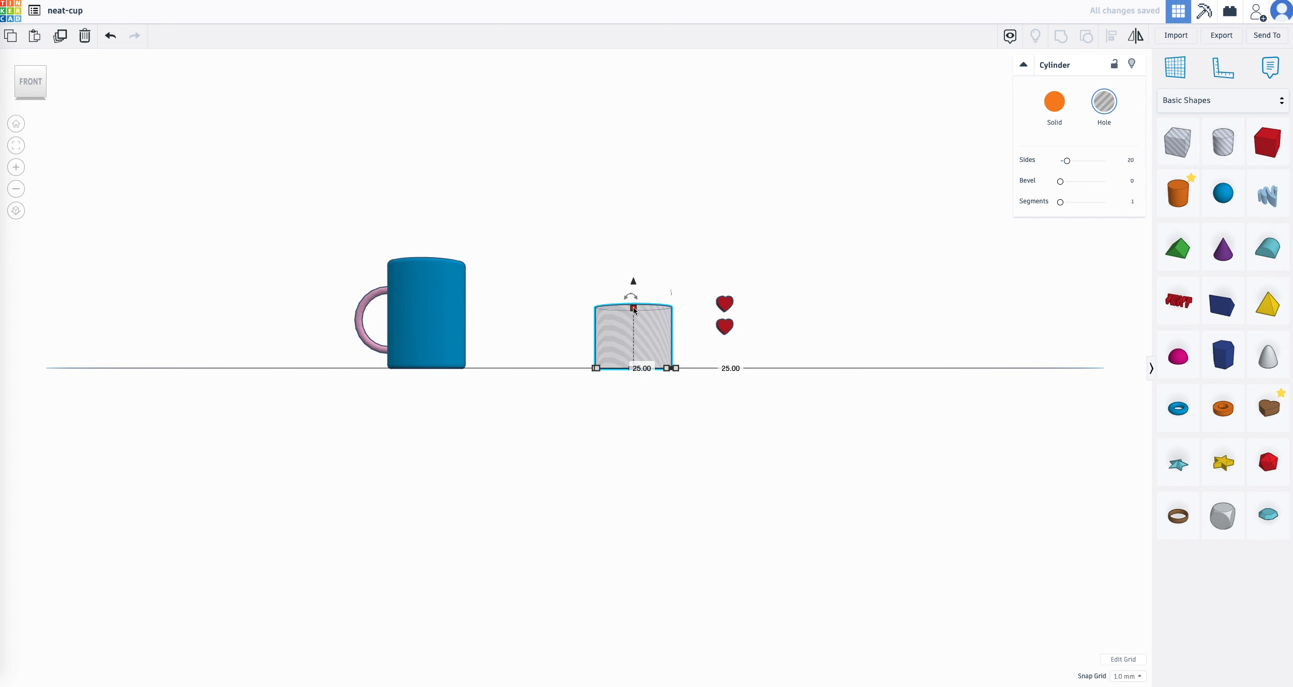
pyautogui.click(695, 338)
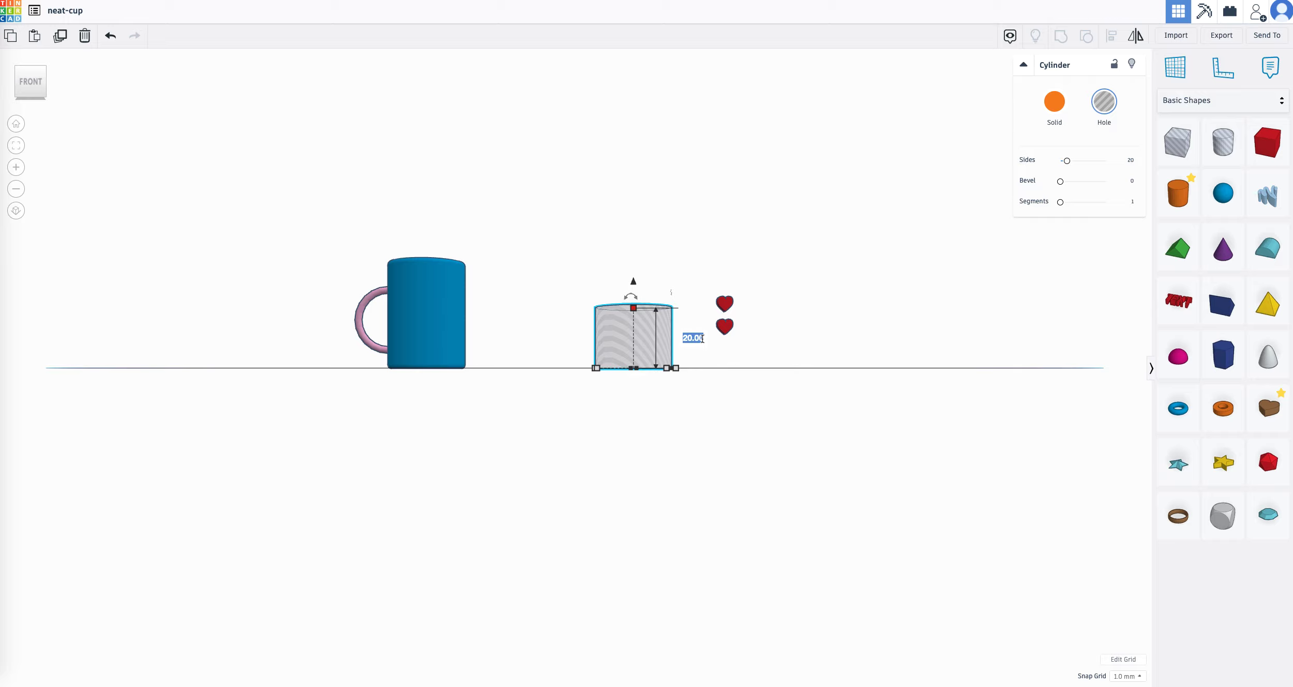
pyautogui.write('35')
pyautogui.press('Return')
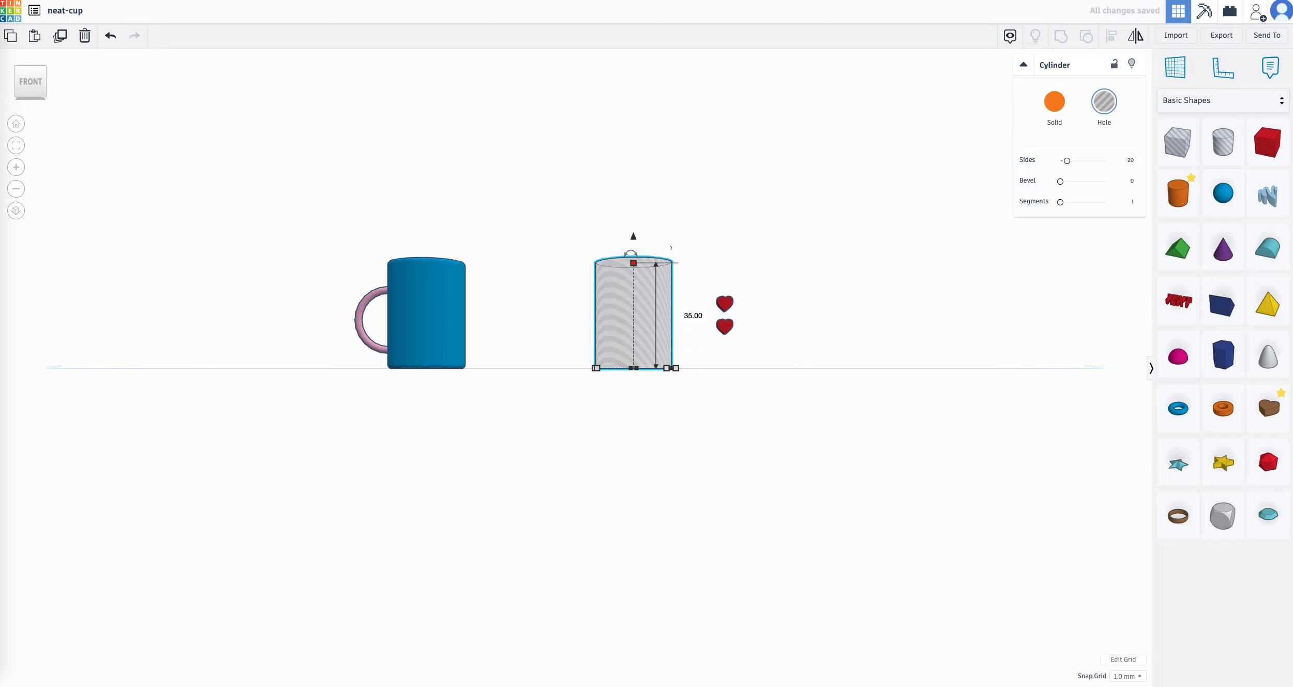
# Move the grouped hearts to just in front of the hole cylinder, working in the top view.
pyautogui.click(31, 65)
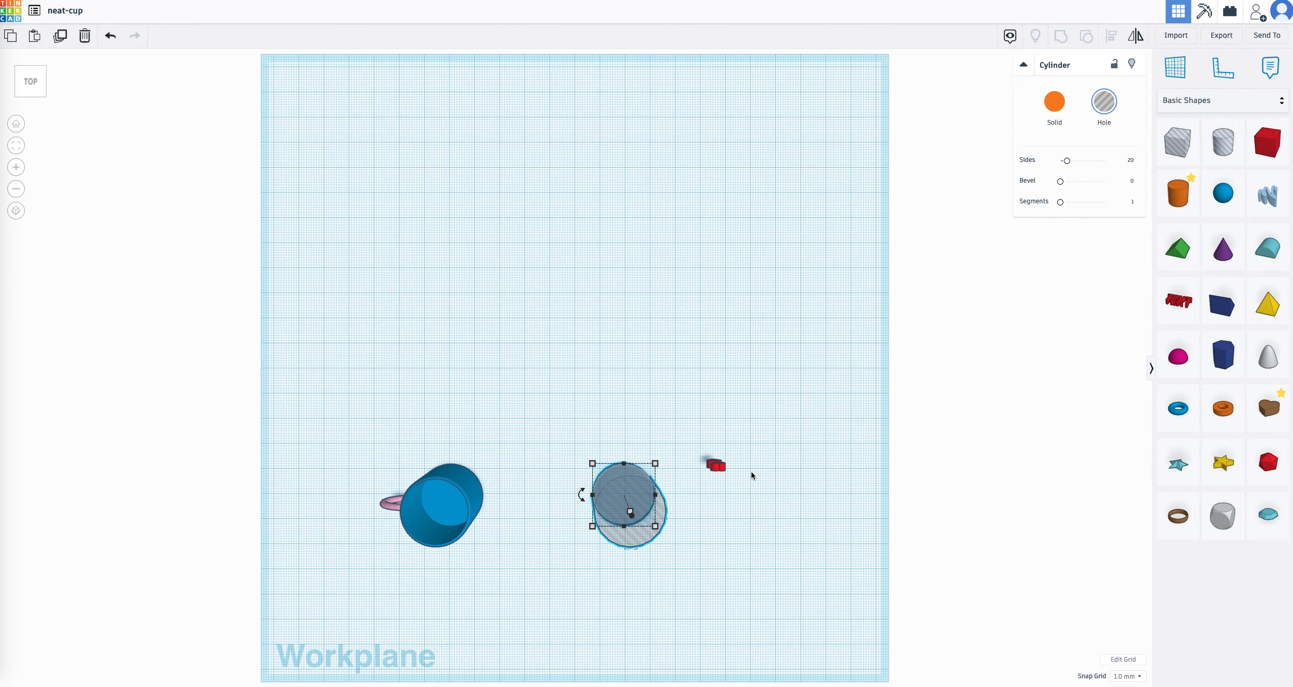
pyautogui.click(723, 467)
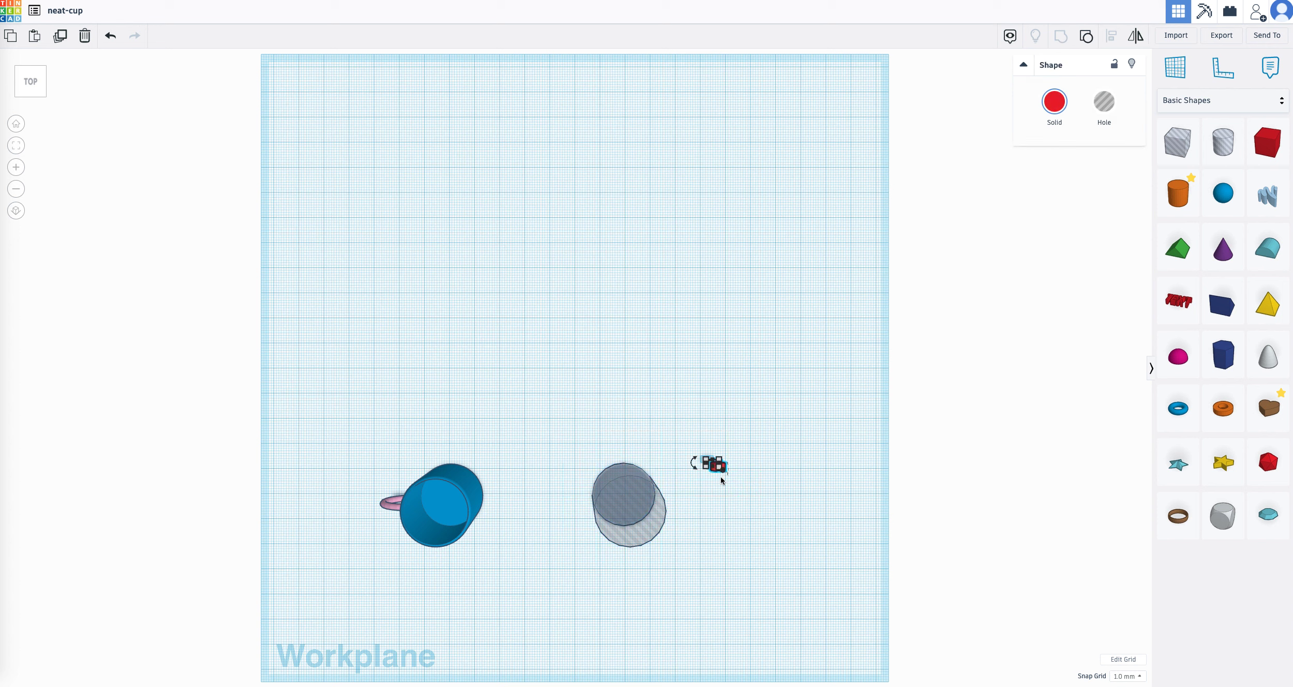
pyautogui.press('Down')
pyautogui.press('Down')
pyautogui.press('Down')
pyautogui.press('Down')
pyautogui.press('Down')
pyautogui.press('Down')
pyautogui.press('Down')
pyautogui.press('Down')
pyautogui.press('Down')
pyautogui.press('Down')
pyautogui.press('Down')
pyautogui.press('Down')
pyautogui.press('Down')
pyautogui.press('Down')
pyautogui.press('Down')
pyautogui.press('Down')
pyautogui.press('Down')
pyautogui.press('Down')
pyautogui.press('Down')
pyautogui.press('Down')
pyautogui.press('Down')
pyautogui.press('Down')
pyautogui.press('Down')
pyautogui.press('Down')
pyautogui.press('Down')
pyautogui.press('Down')
pyautogui.press('Down')
pyautogui.press('Down')
pyautogui.press('Down')
pyautogui.press('Down')
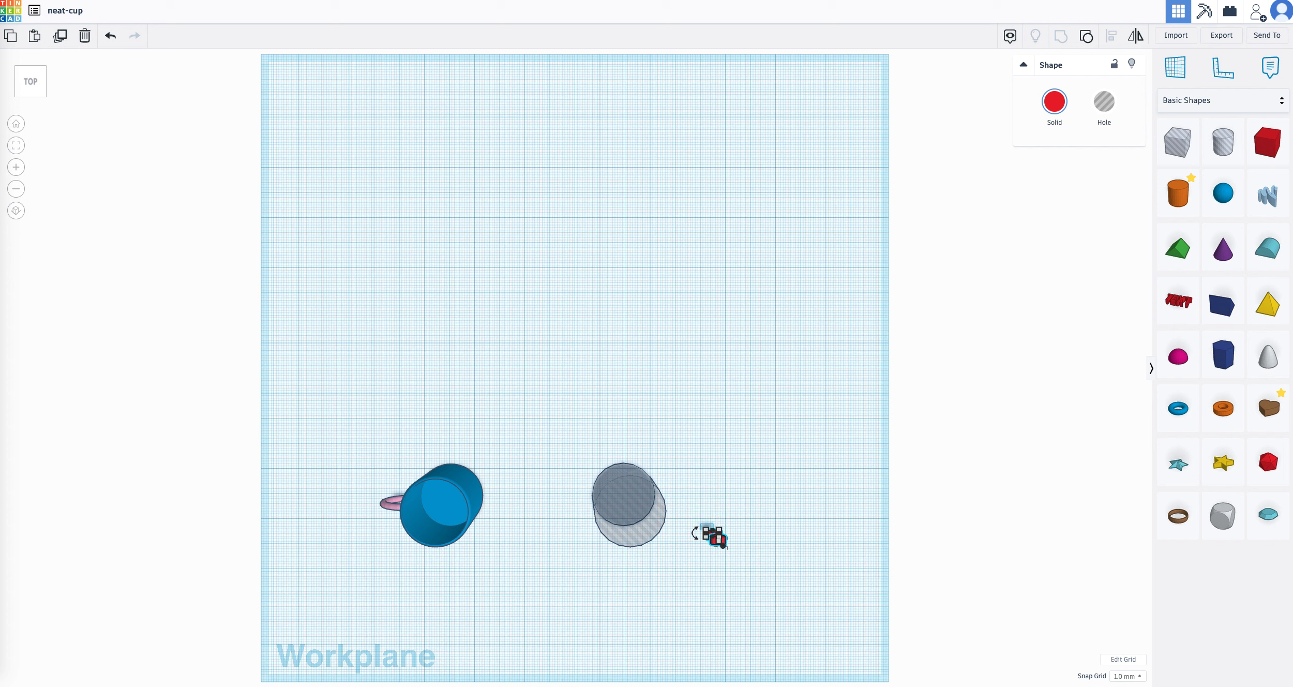
pyautogui.press('Left')
pyautogui.press('Left')
pyautogui.press('Left')
pyautogui.press('Left')
pyautogui.press('Left')
pyautogui.press('Left')
pyautogui.press('Left')
pyautogui.press('Left')
pyautogui.press('Left')
pyautogui.press('Left')
pyautogui.press('Left')
pyautogui.press('Left')
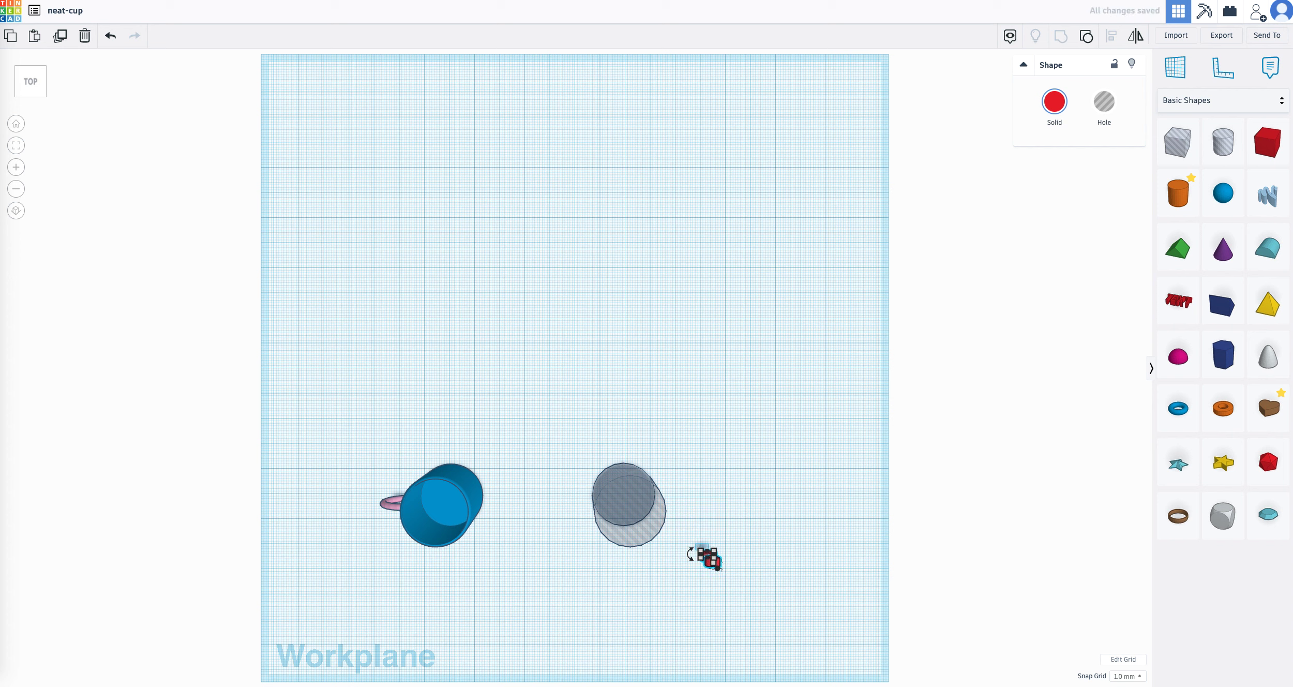
pyautogui.press('Left')
pyautogui.press('Left')
pyautogui.press('Left')
pyautogui.press('Left')
pyautogui.press('Left')
pyautogui.press('Left')
pyautogui.press('Left')
pyautogui.press('Left')
pyautogui.press('Left')
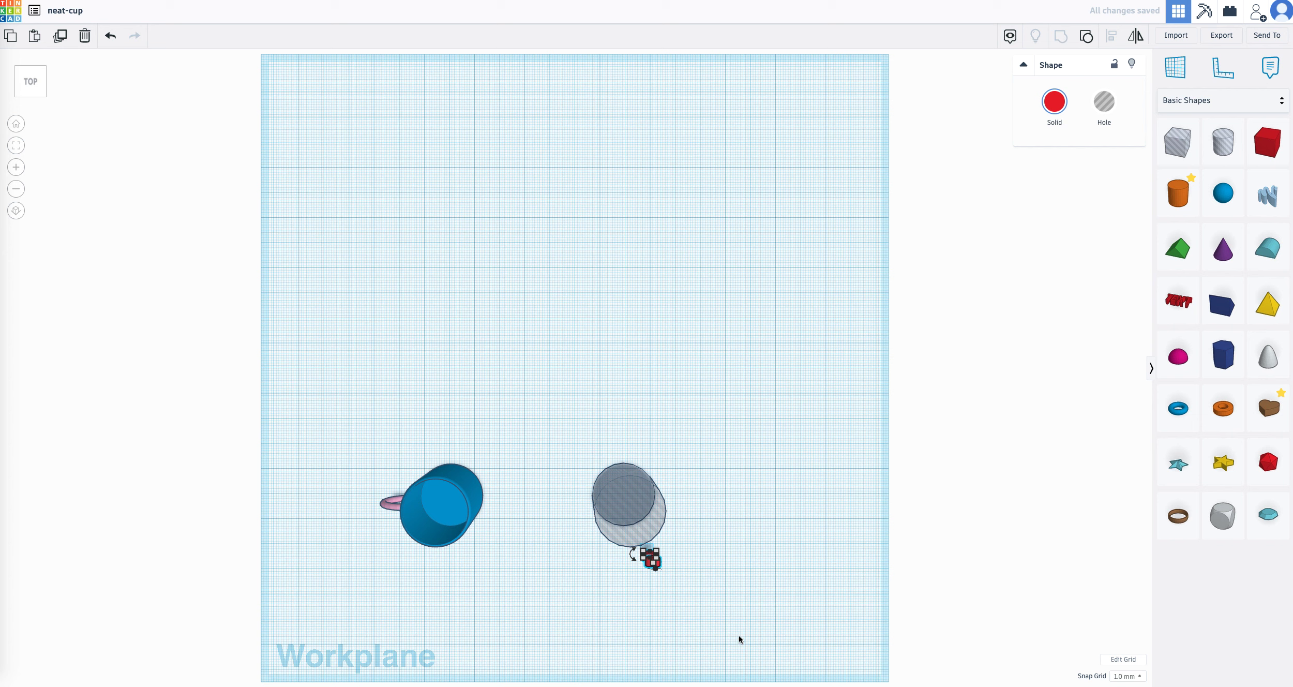
# Centre the grouped hearts and the hole cylinder on each other across their width in an orthographic top view.
pyautogui.click(16, 210)
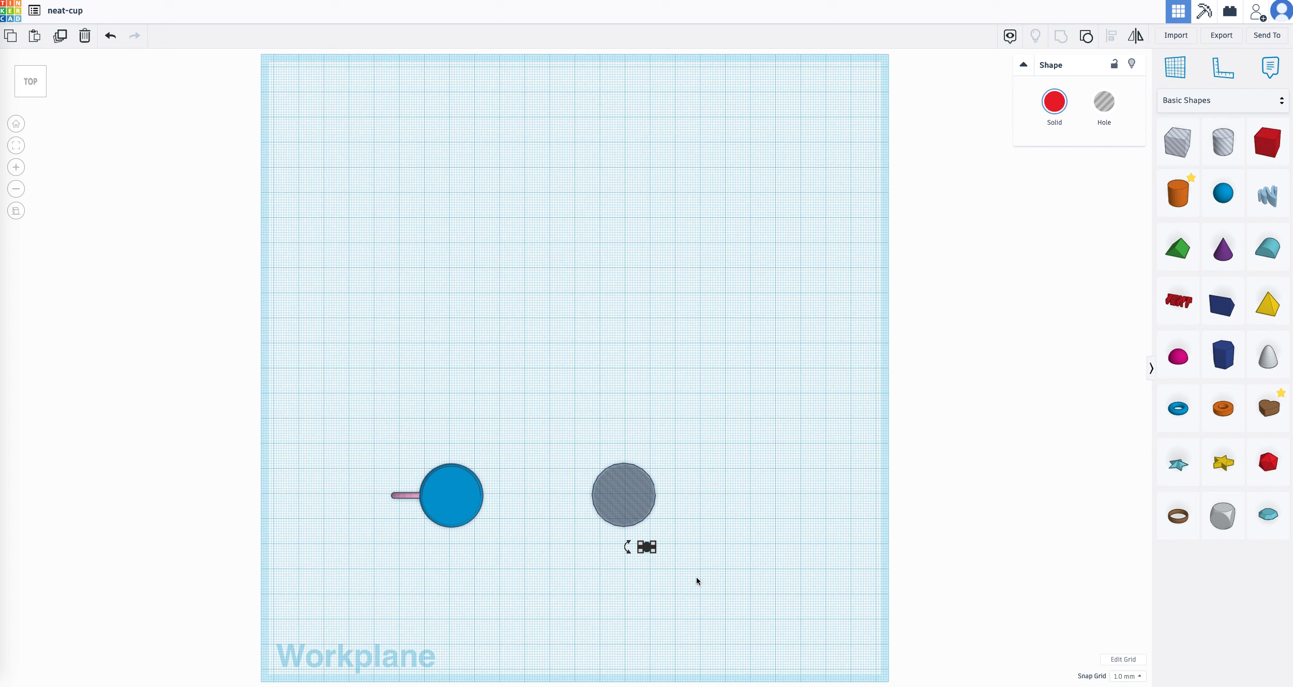
pyautogui.moveTo(696, 580); pyautogui.dragTo(574, 436)
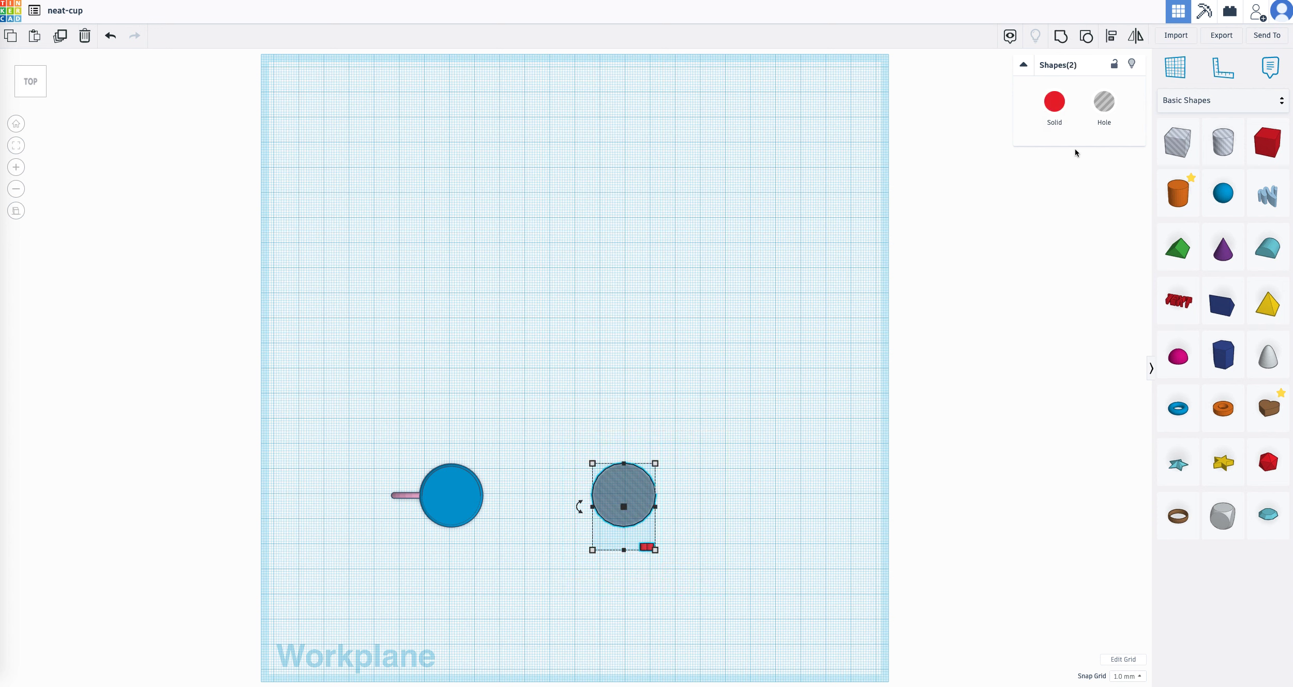
pyautogui.click(1110, 35)
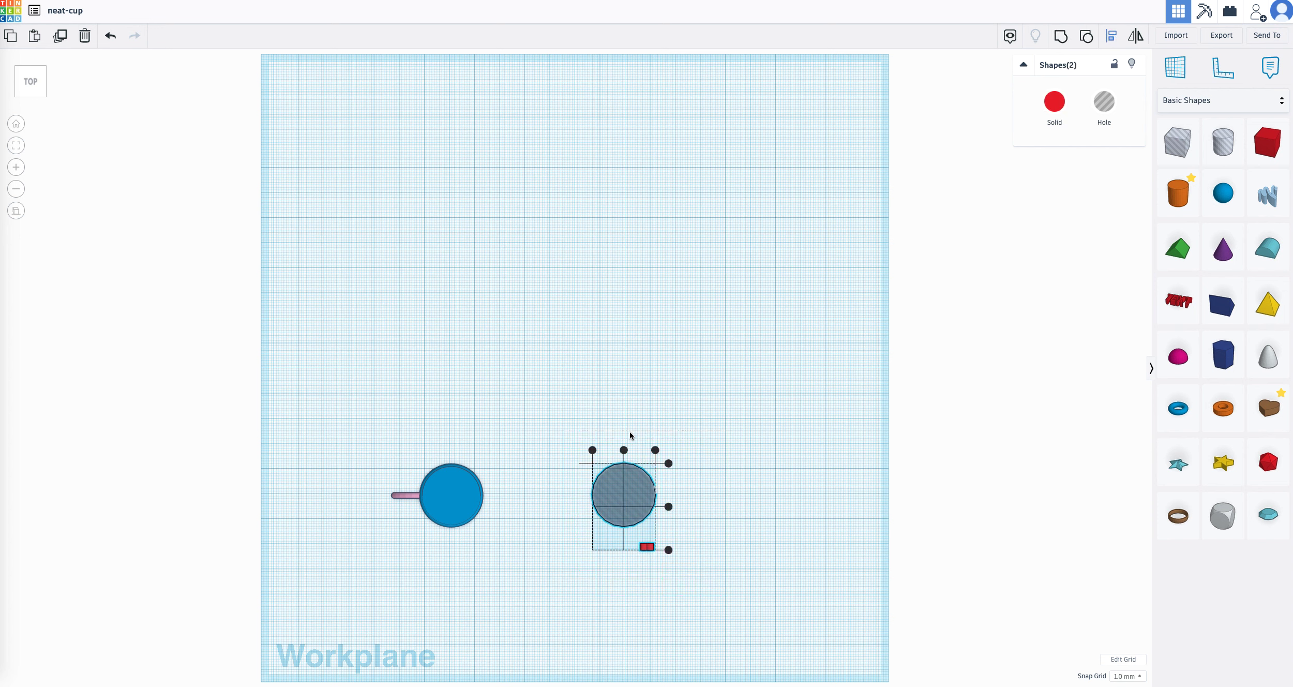
pyautogui.click(624, 450)
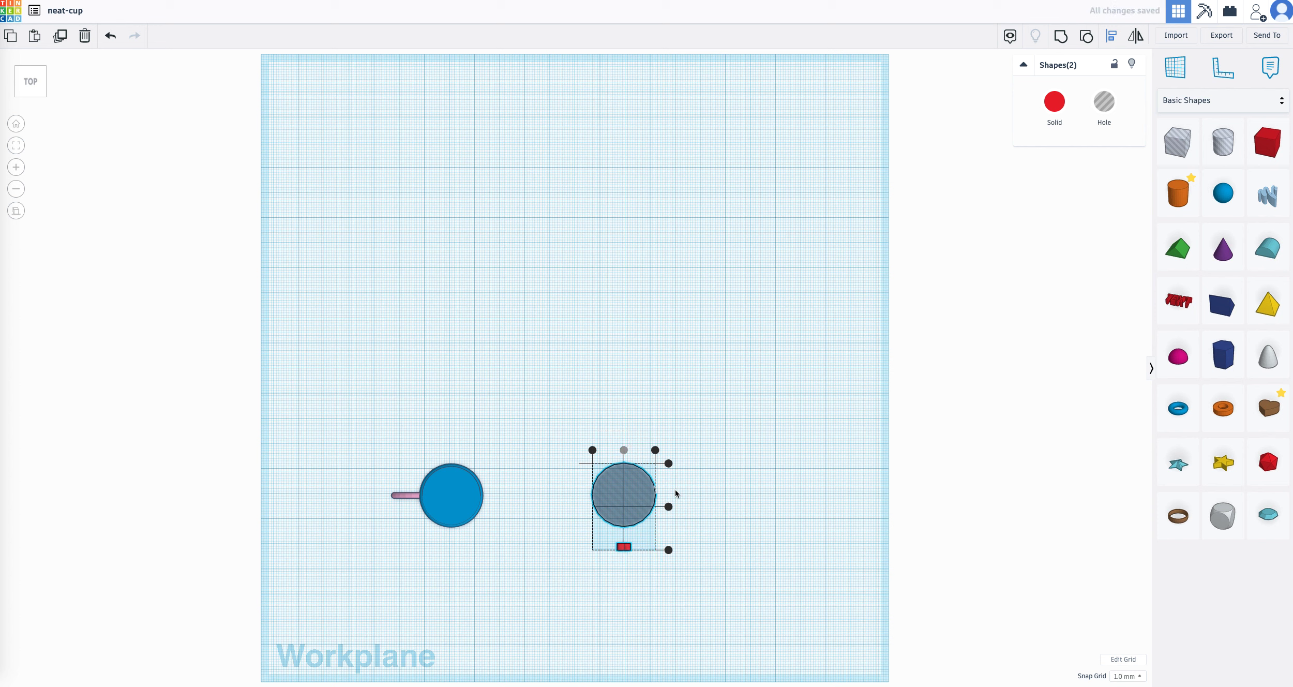
pyautogui.click(688, 549)
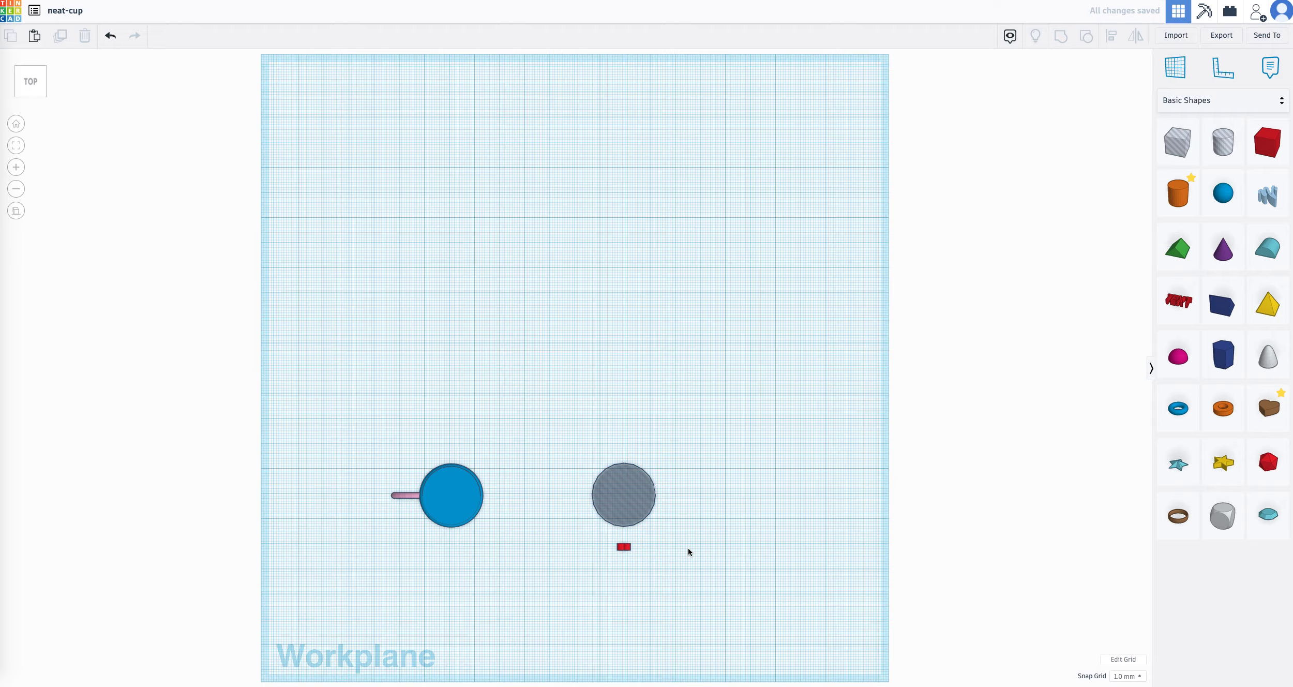
# Move the grouped hearts back until they overlap the front edge of the hole cylinder.
pyautogui.scroll(-3, 688, 549)
pyautogui.scroll(5, 688, 549)
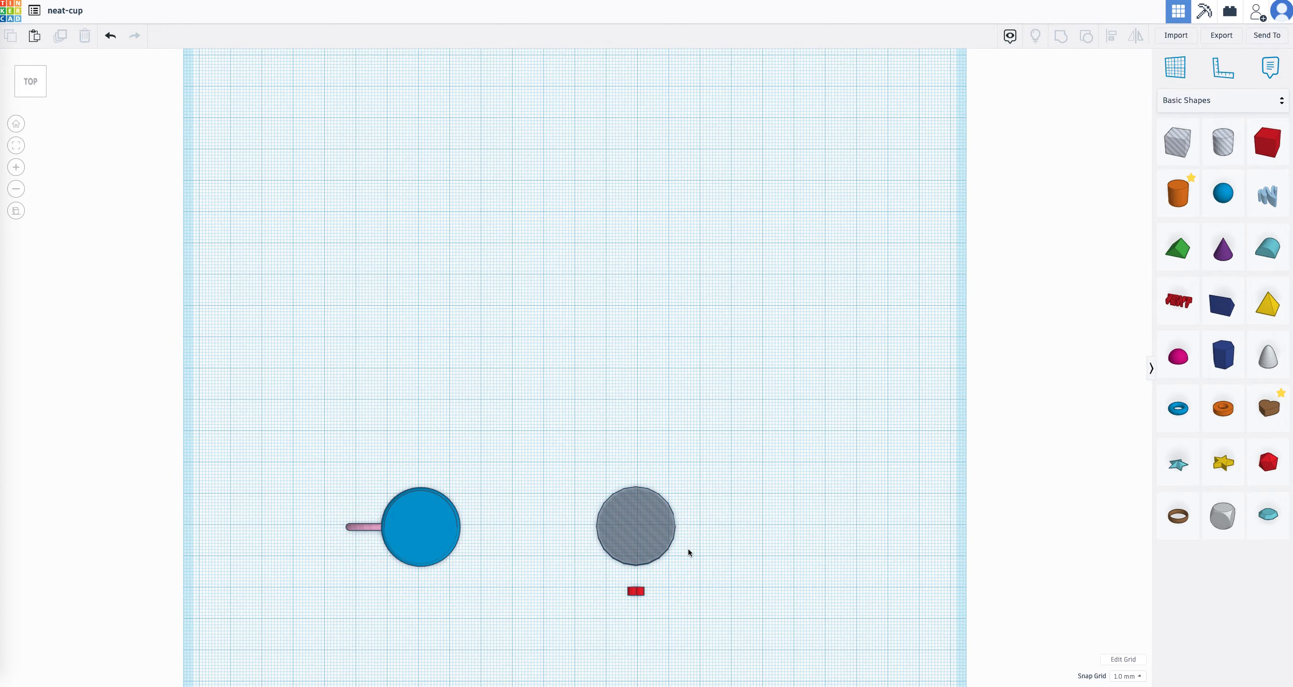
pyautogui.scroll(2, 688, 548)
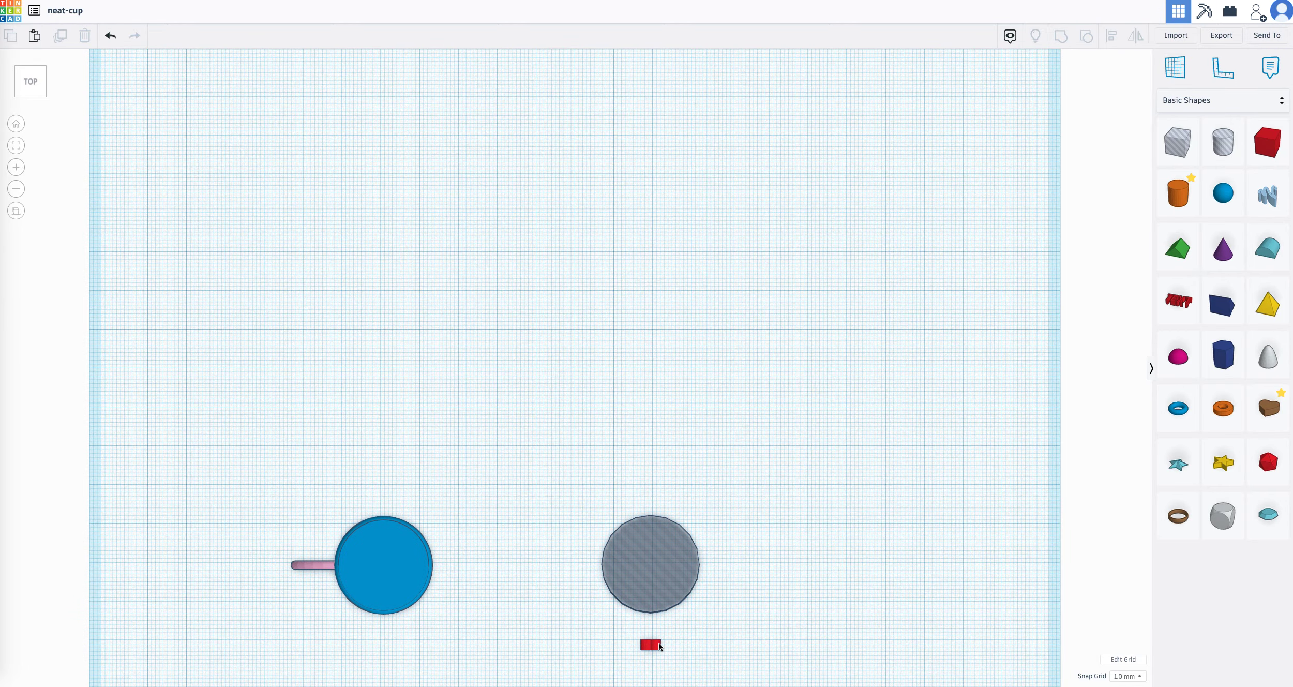
pyautogui.click(653, 645)
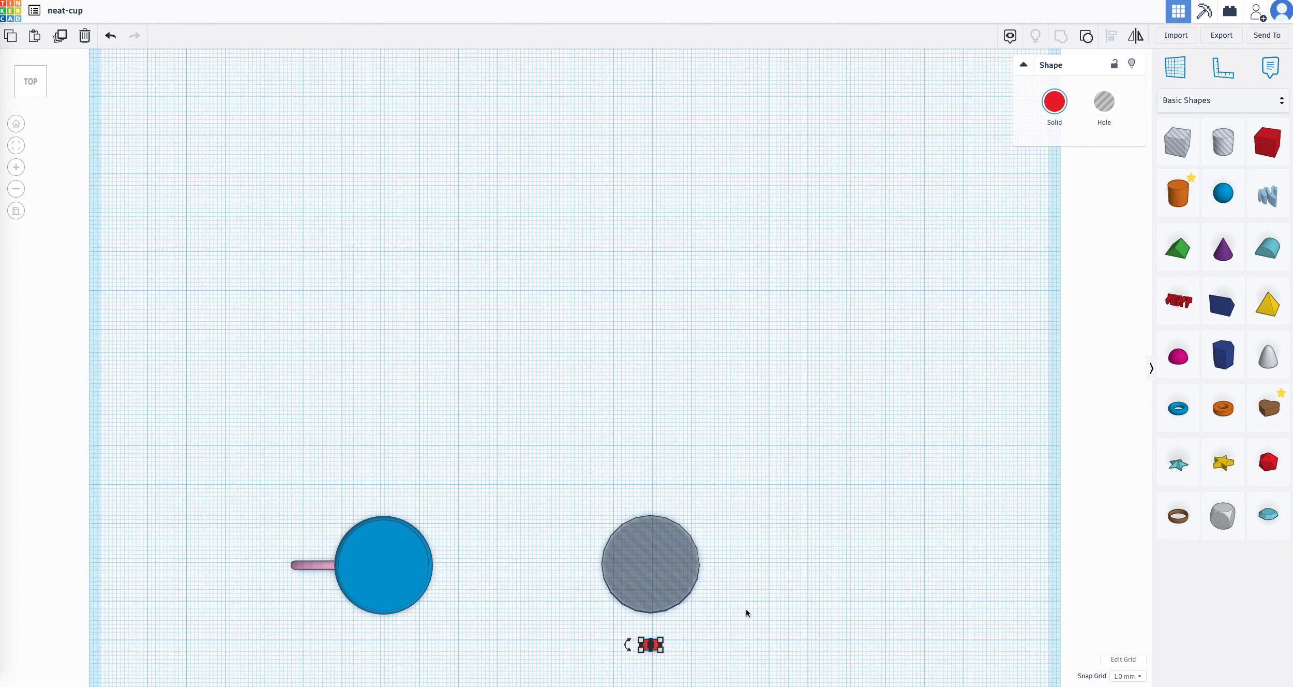
pyautogui.press('Up')
pyautogui.press('Up')
pyautogui.press('Up')
pyautogui.press('Up')
pyautogui.press('Up')
pyautogui.press('Up')
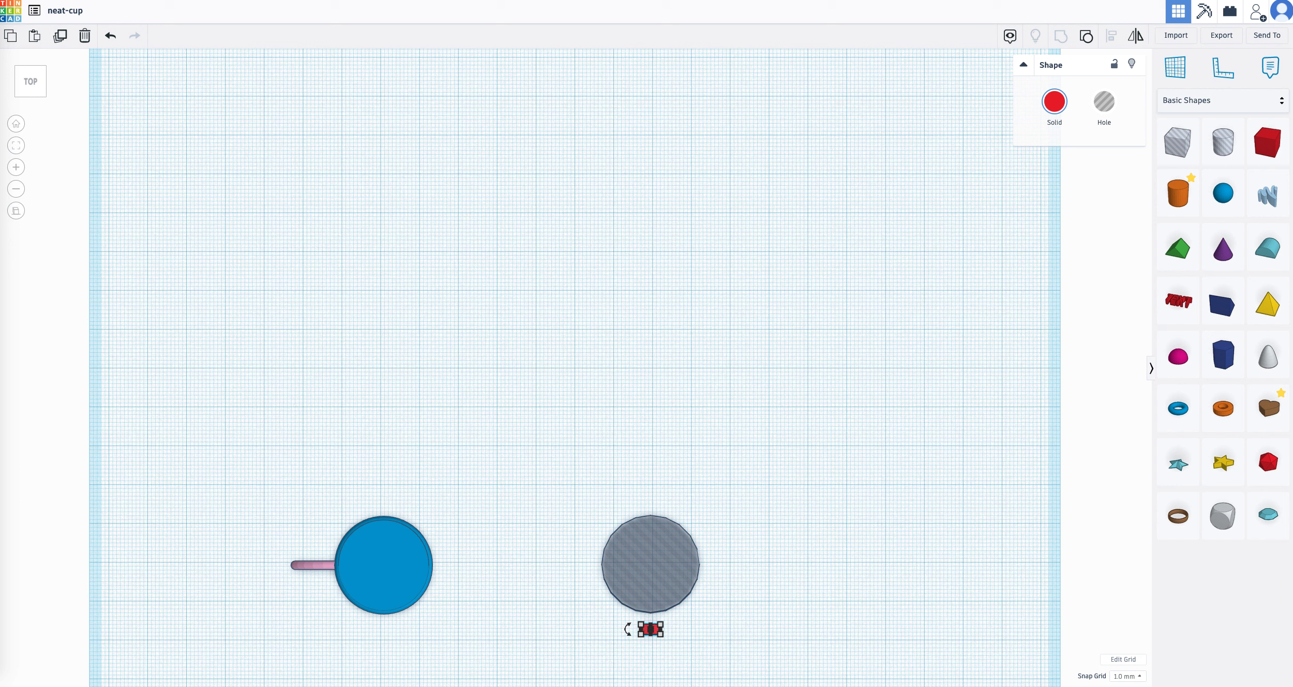
pyautogui.press('Up')
pyautogui.press('Up')
# Group the hearts with the hole cylinder to cut a curved back into the hearts.
pyautogui.click(762, 642)
pyautogui.moveTo(760, 647); pyautogui.dragTo(549, 472)
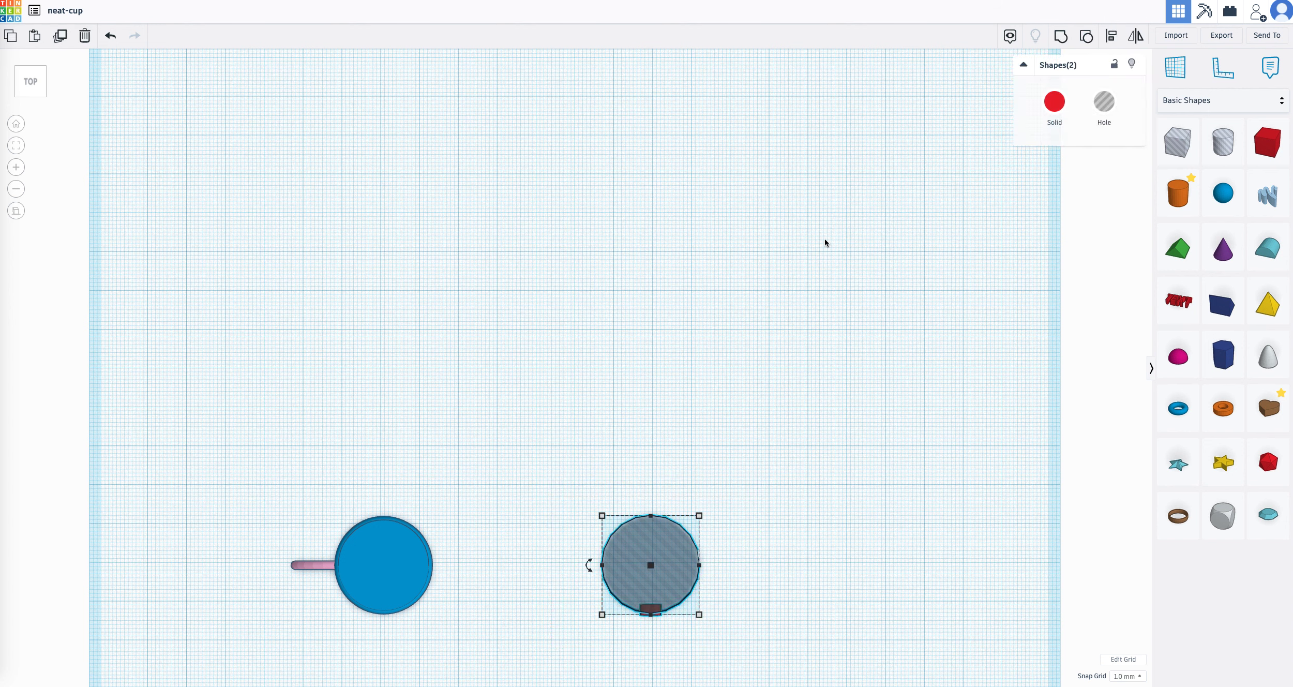
pyautogui.click(1061, 36)
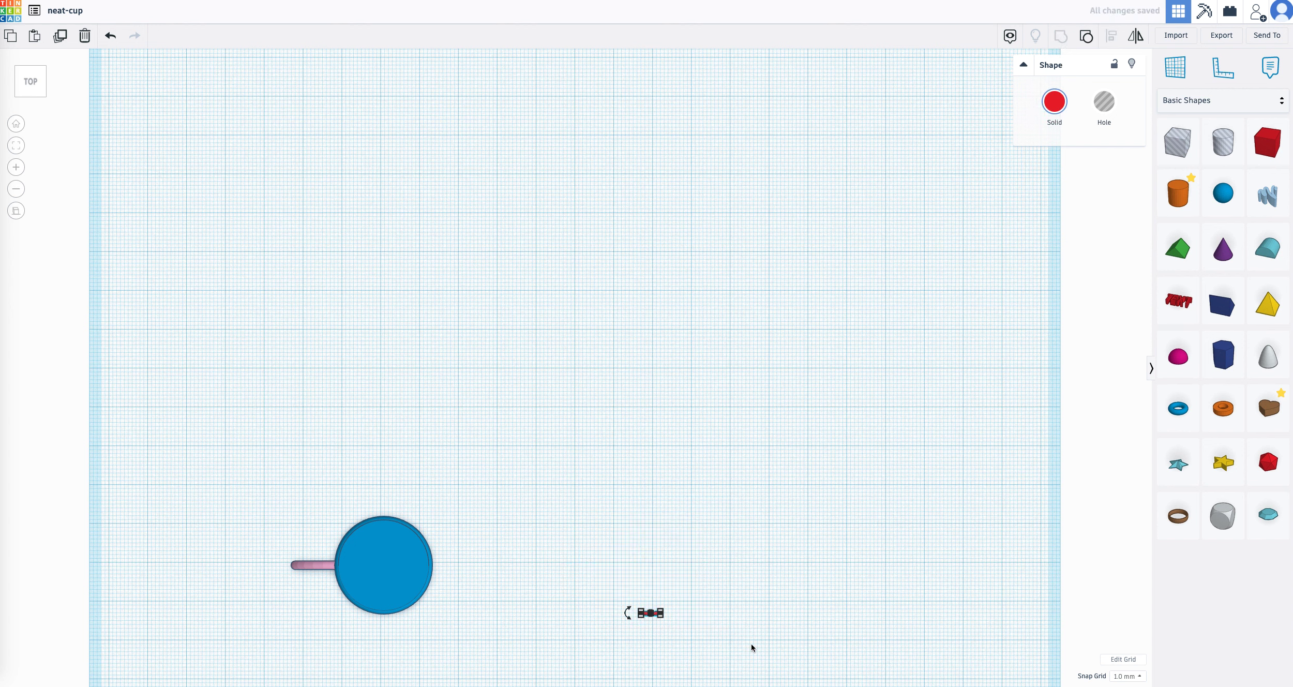
# Align the mug and the curved hearts to their common centre across the width.
pyautogui.moveTo(752, 647); pyautogui.dragTo(250, 450)
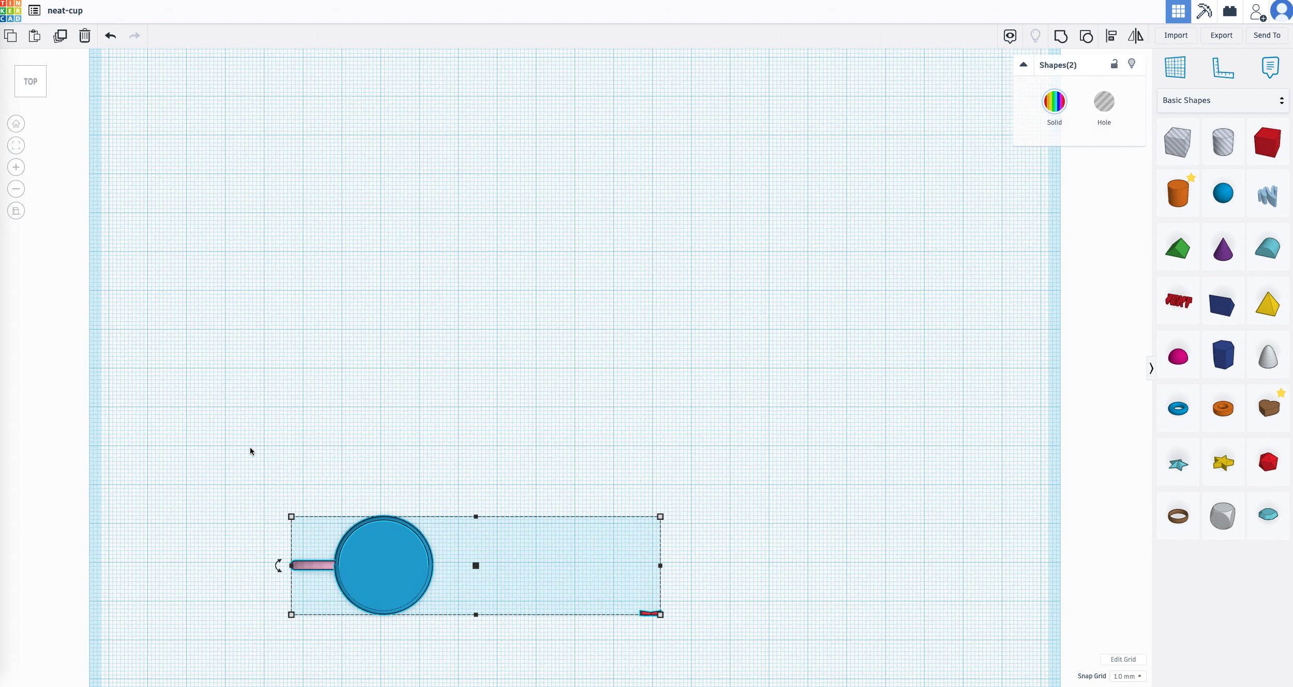
pyautogui.click(1113, 34)
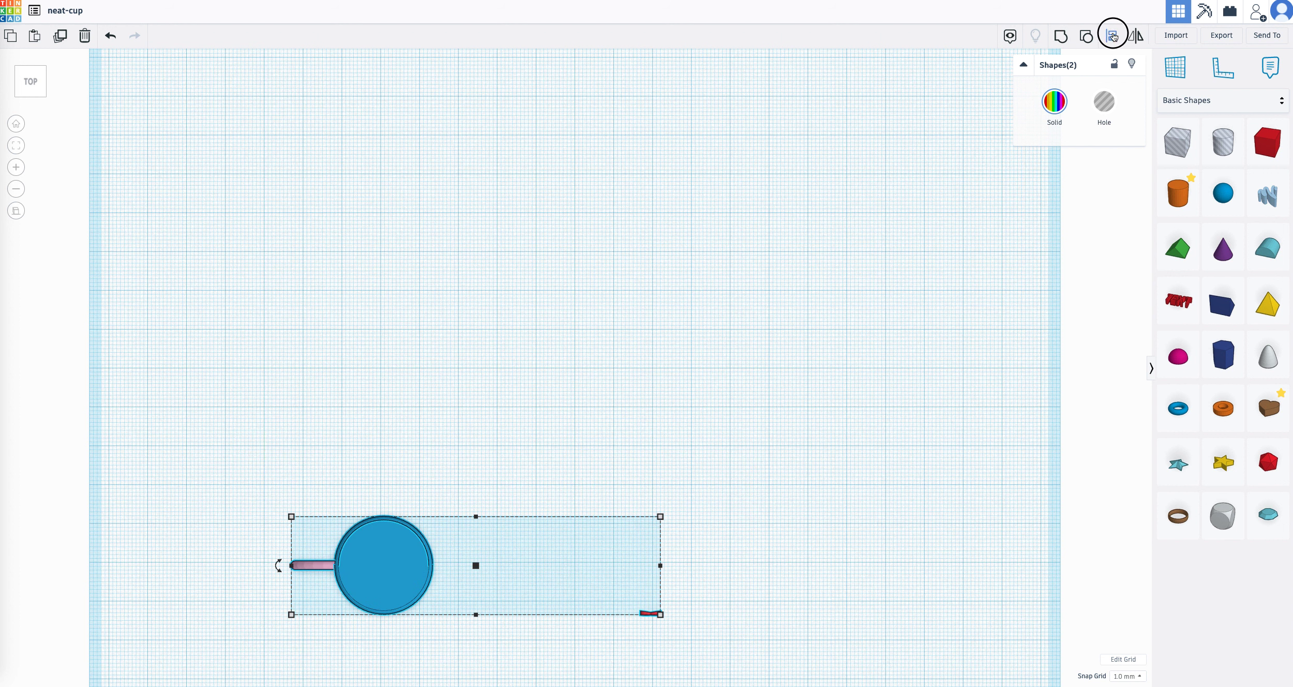
pyautogui.click(1110, 40)
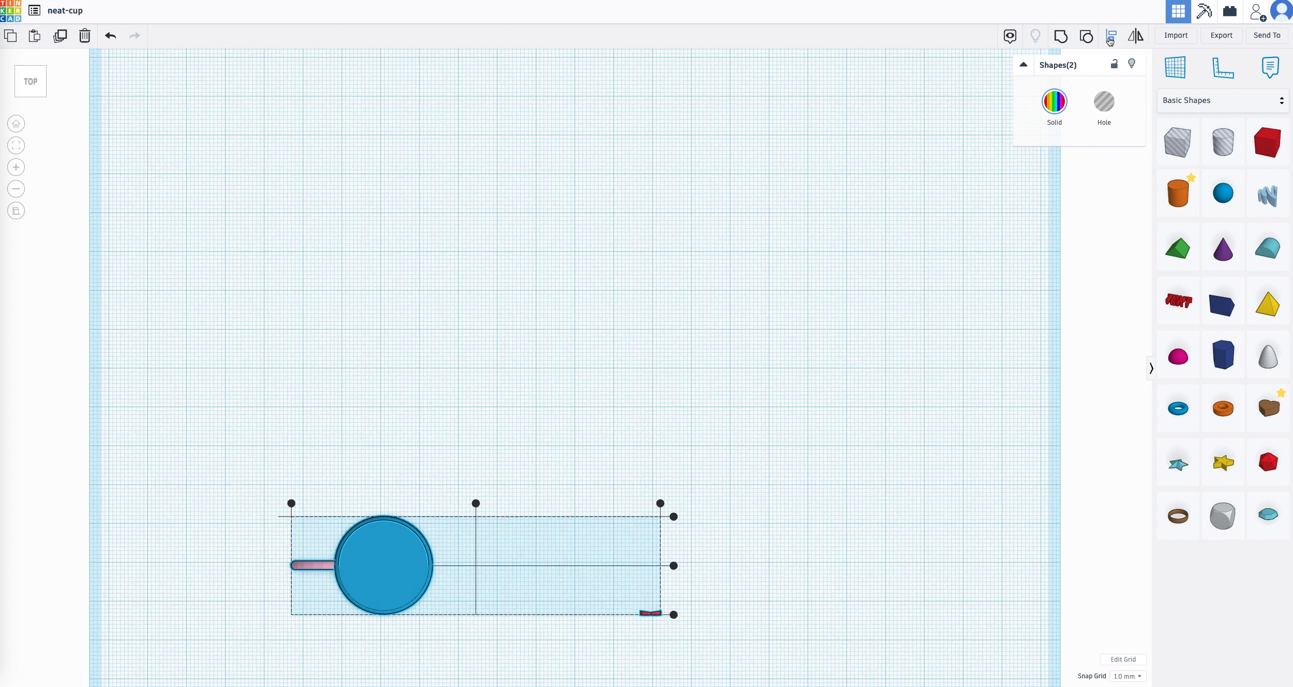
pyautogui.click(477, 504)
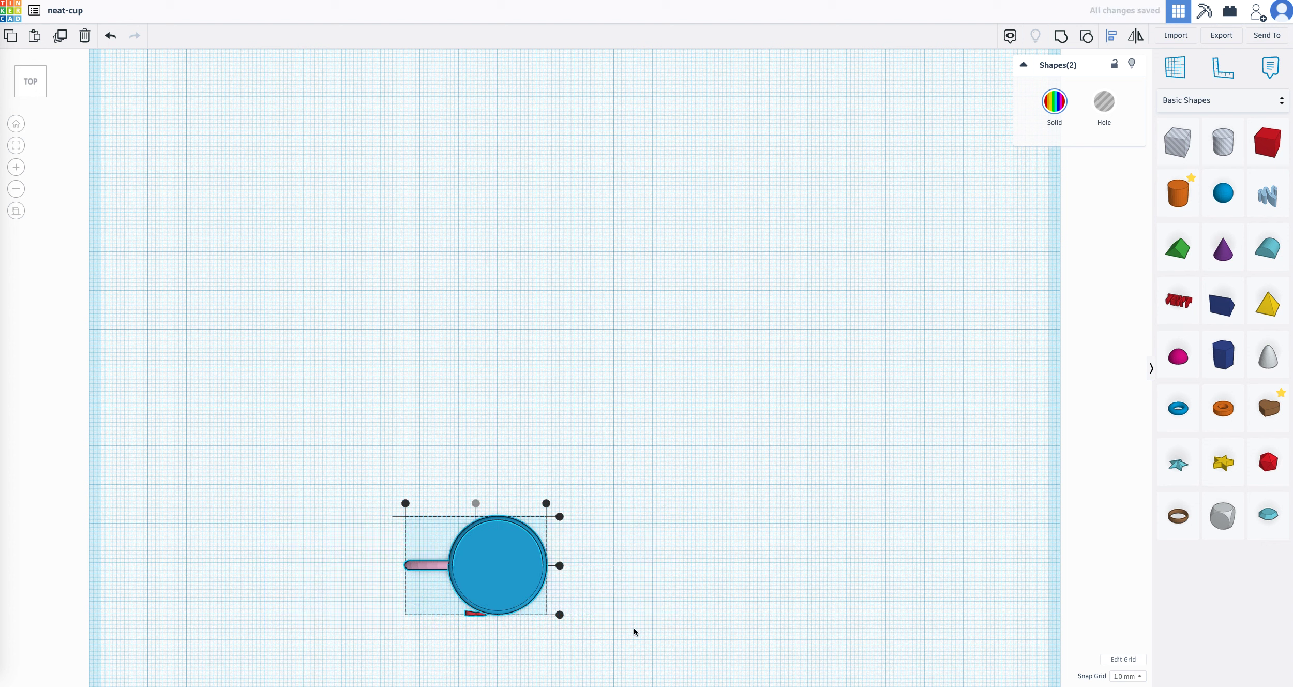
pyautogui.click(621, 621)
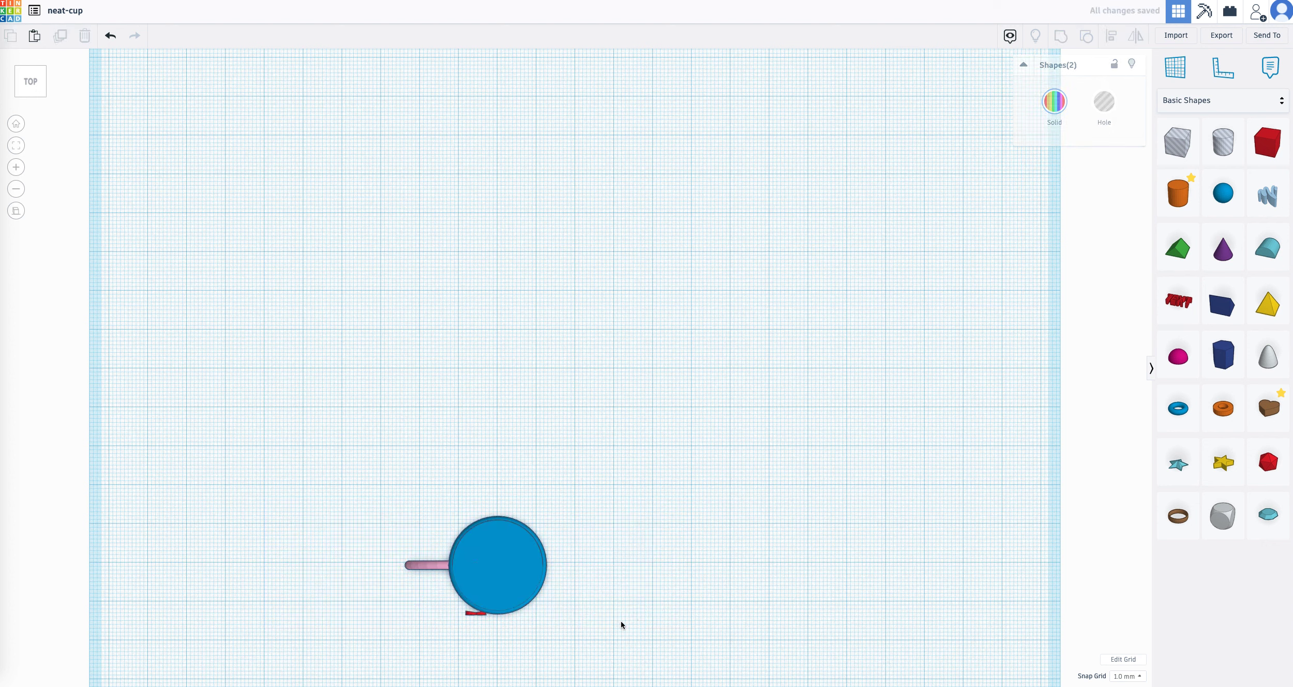
# Nudge the curved hearts to the middle of the mug's front, right against its outer wall.
pyautogui.click(471, 614)
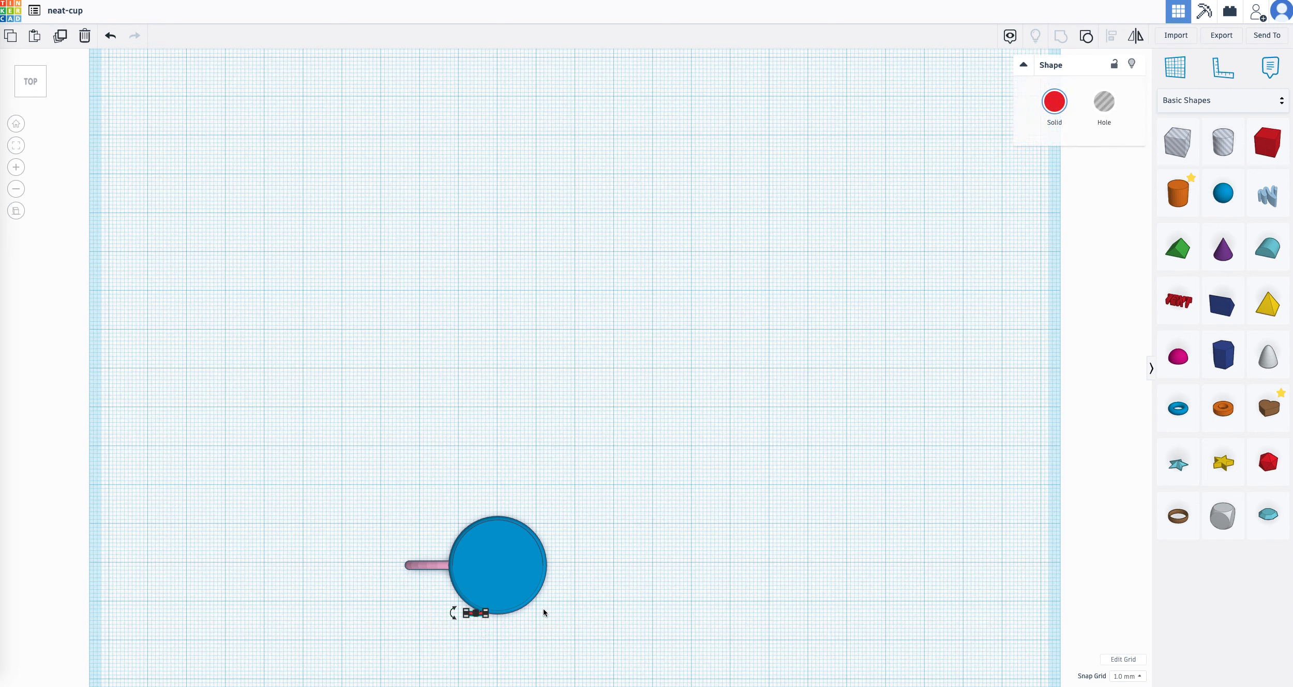
pyautogui.press('Down')
pyautogui.press('Down')
pyautogui.press('Right')
pyautogui.press('Right')
pyautogui.press('Right')
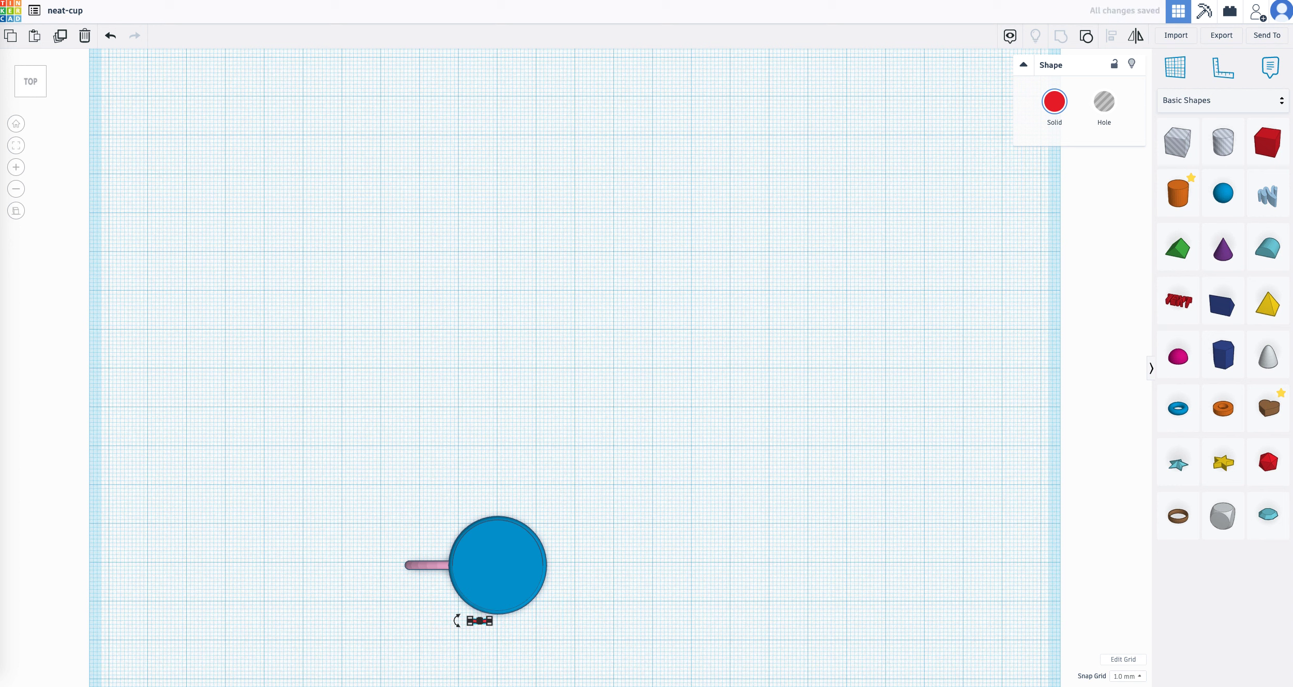
pyautogui.press('Right')
pyautogui.press('Right')
pyautogui.press('Right')
pyautogui.press('Left')
pyautogui.press('Up')
# Examine from above how the curved hearts sit against the mug's front wall.
pyautogui.scroll(-3, 544, 610)
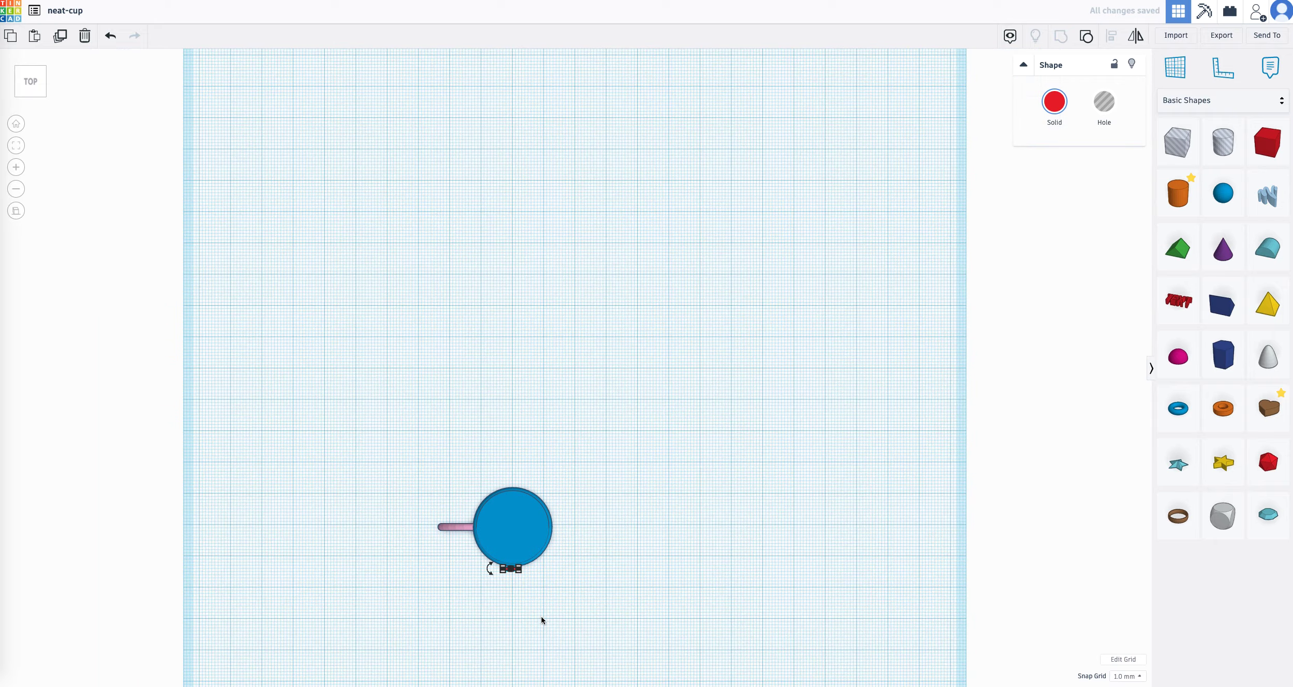
pyautogui.scroll(4, 541, 619)
pyautogui.scroll(1, 540, 619)
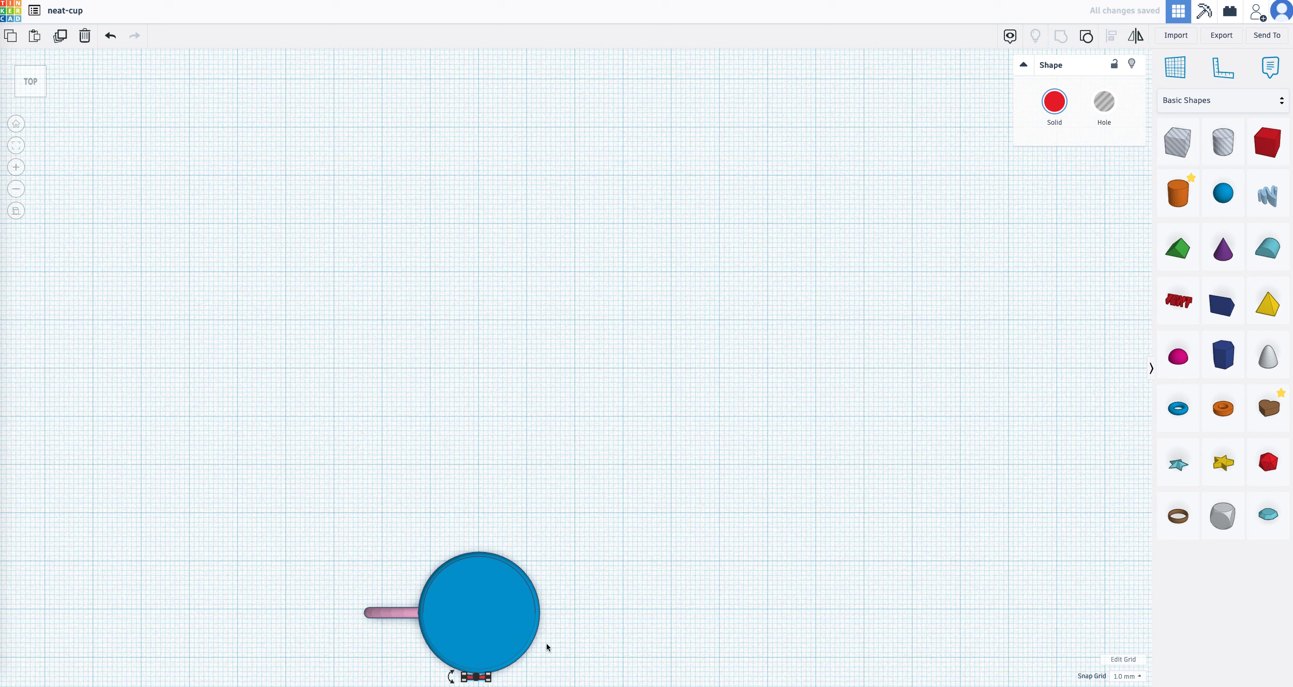
pyautogui.click(549, 645)
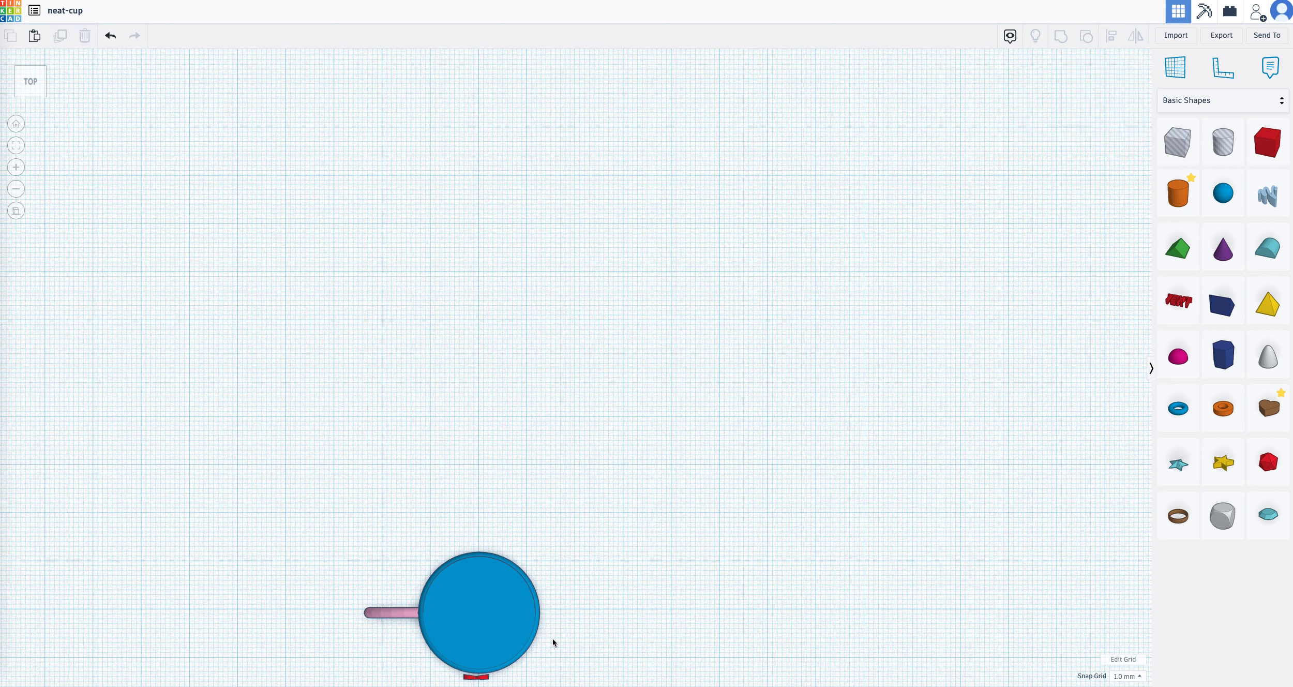
pyautogui.moveTo(556, 607); pyautogui.dragTo(587, 476, button='middle')
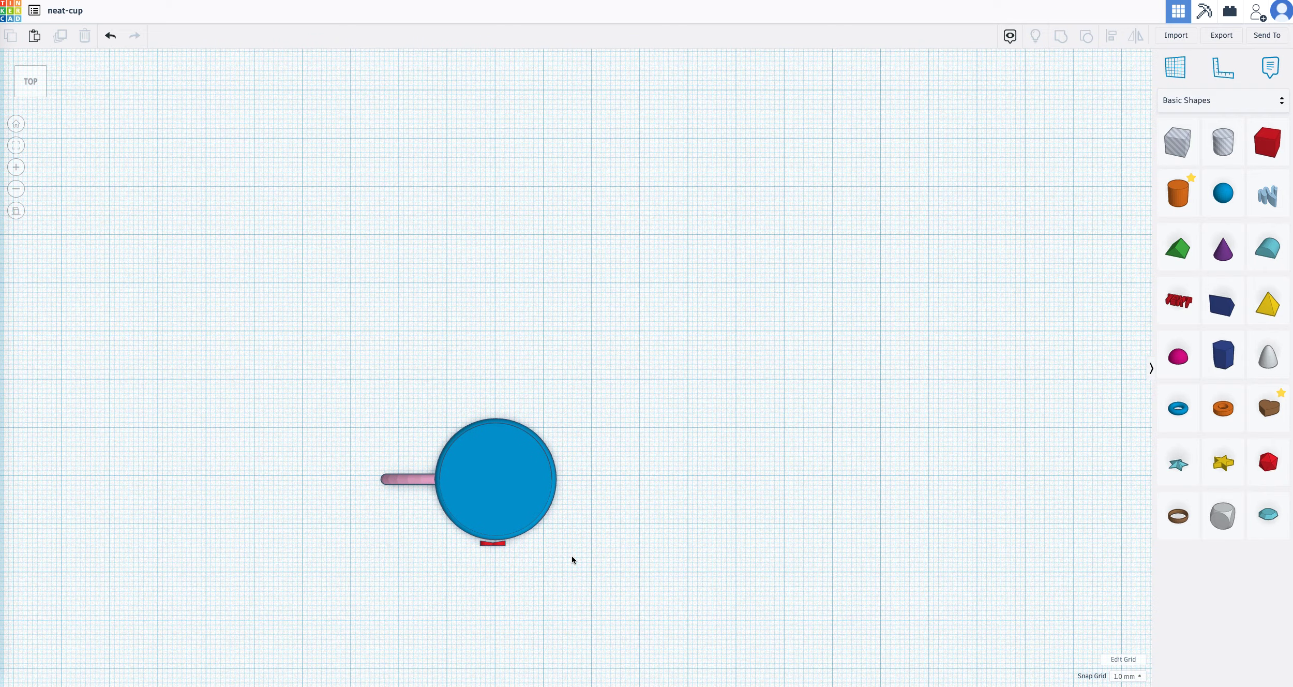
pyautogui.scroll(-2, 572, 555)
pyautogui.scroll(4, 571, 556)
pyautogui.scroll(2, 572, 556)
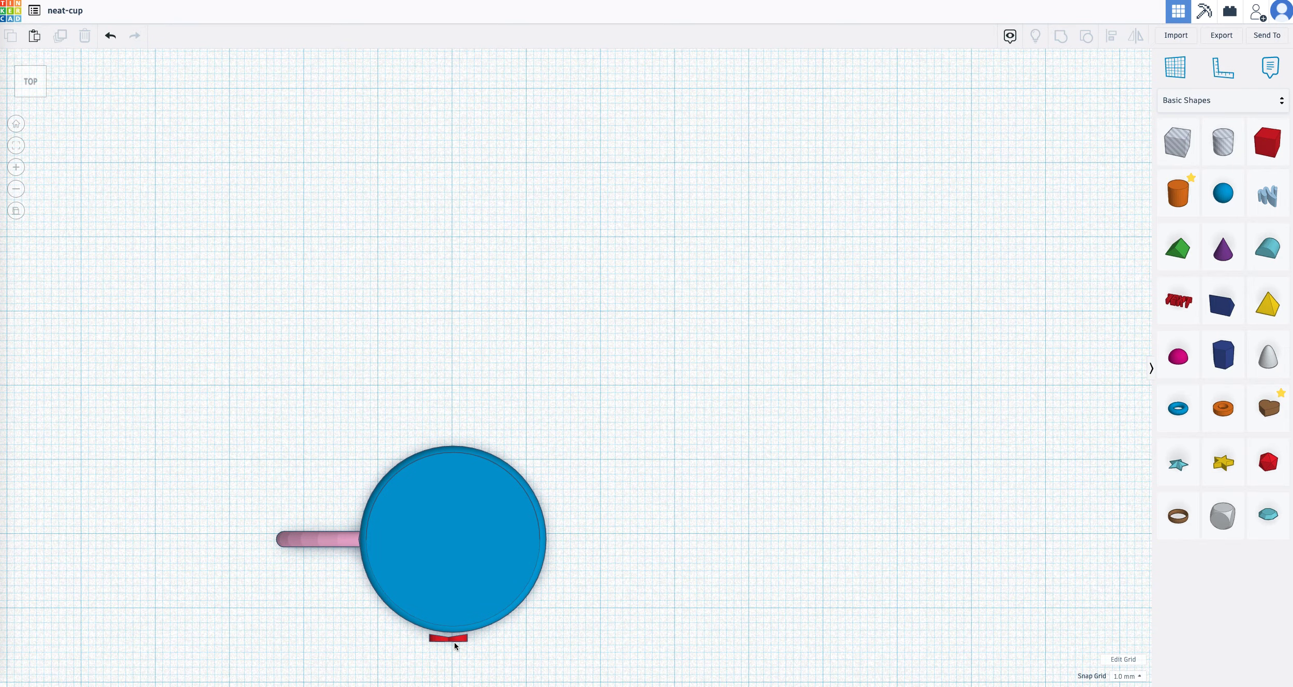
# Set the snap grid to 0.5 mm and nudge the hearts onto the mug's centreline and back into its front wall.
pyautogui.click(455, 639)
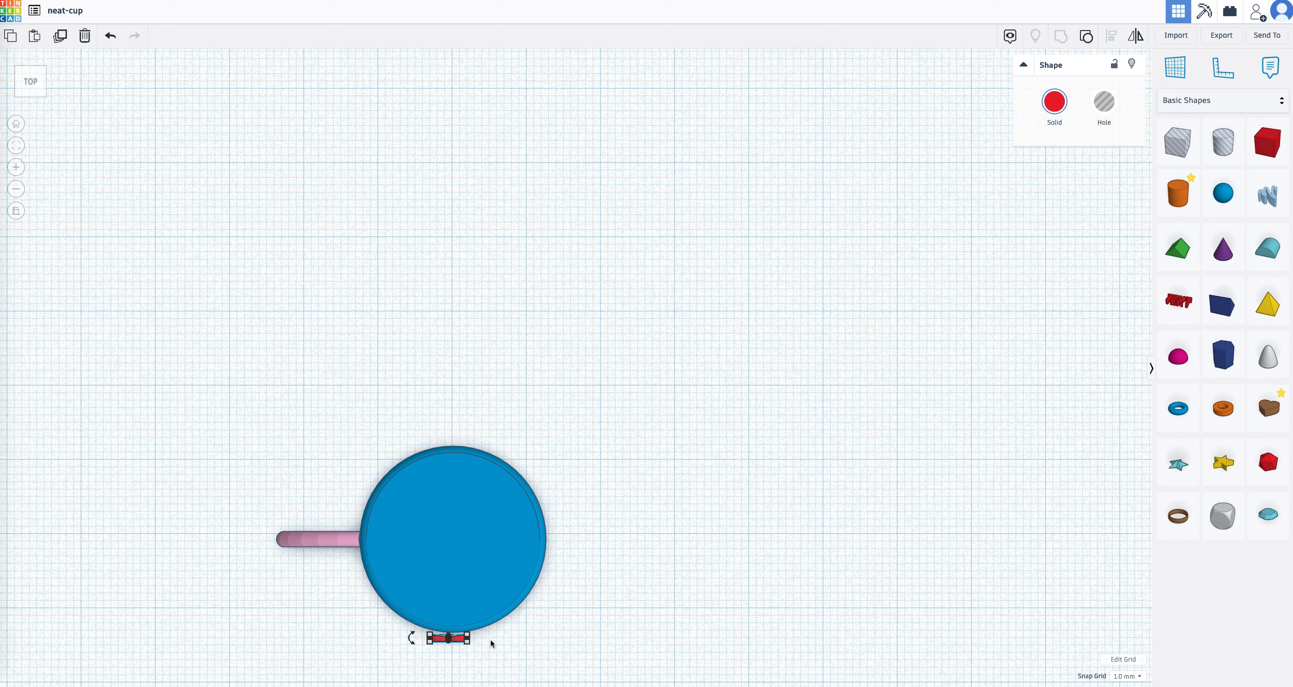
pyautogui.click(1139, 677)
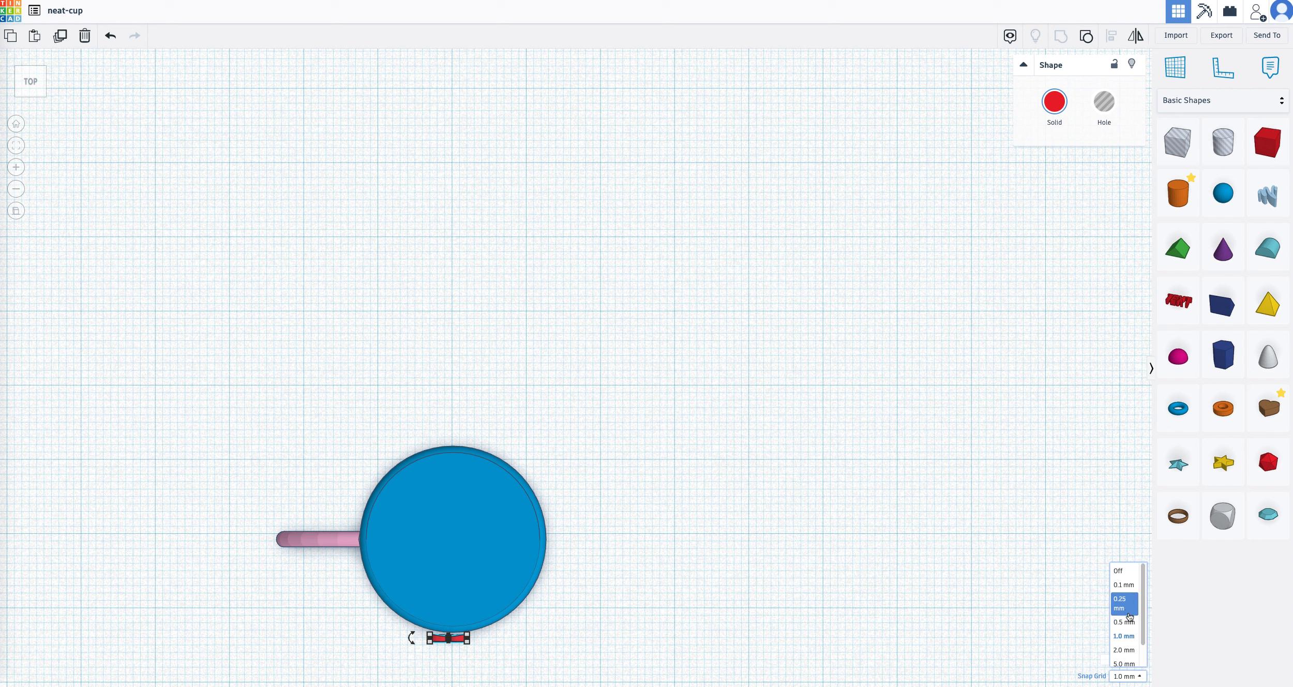
pyautogui.click(1129, 624)
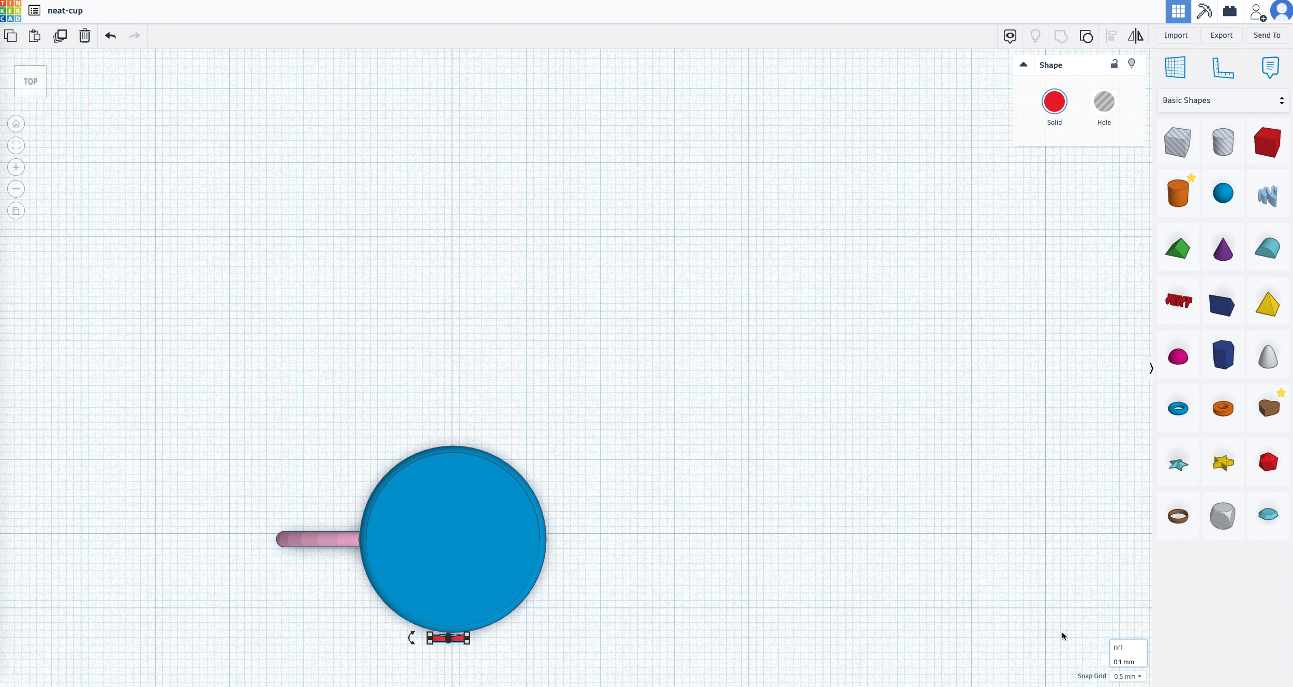
pyautogui.press('Right')
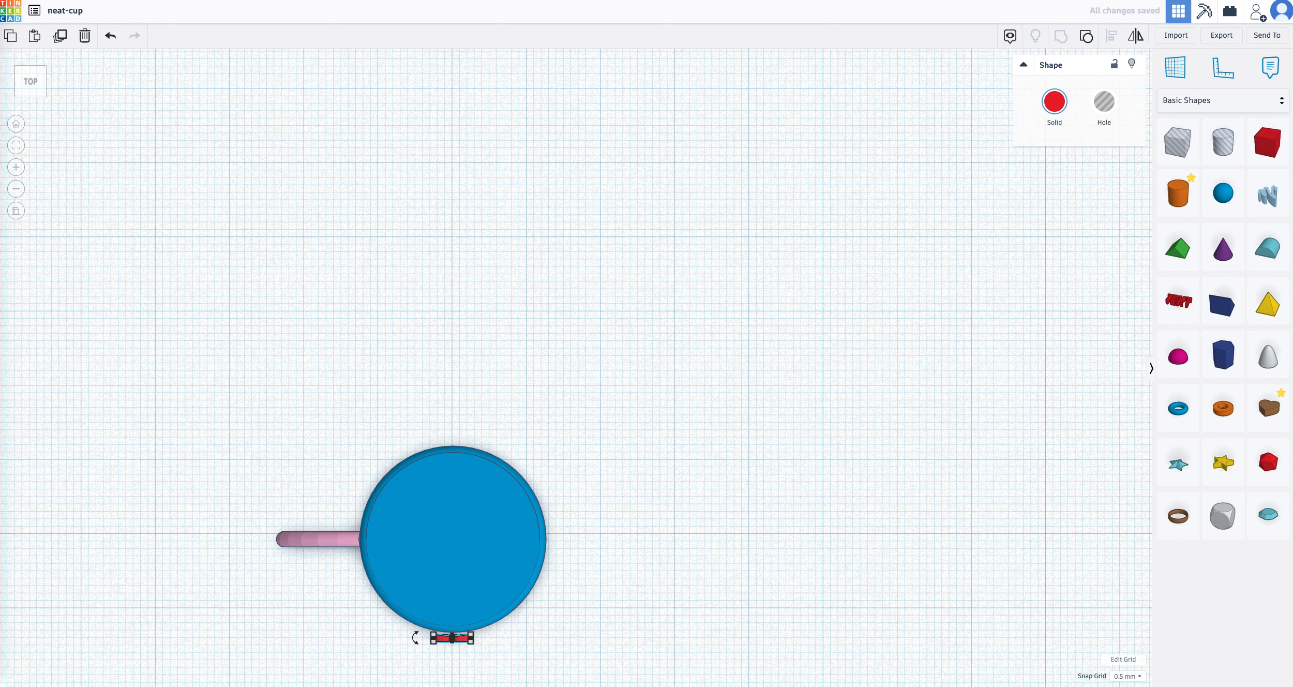
pyautogui.press('Up')
pyautogui.press('Up')
# Group the mug and the curved hearts into one multicolour shape.
pyautogui.click(720, 536)
pyautogui.moveTo(618, 631); pyautogui.dragTo(221, 409)
pyautogui.moveTo(640, 644); pyautogui.dragTo(129, 356)
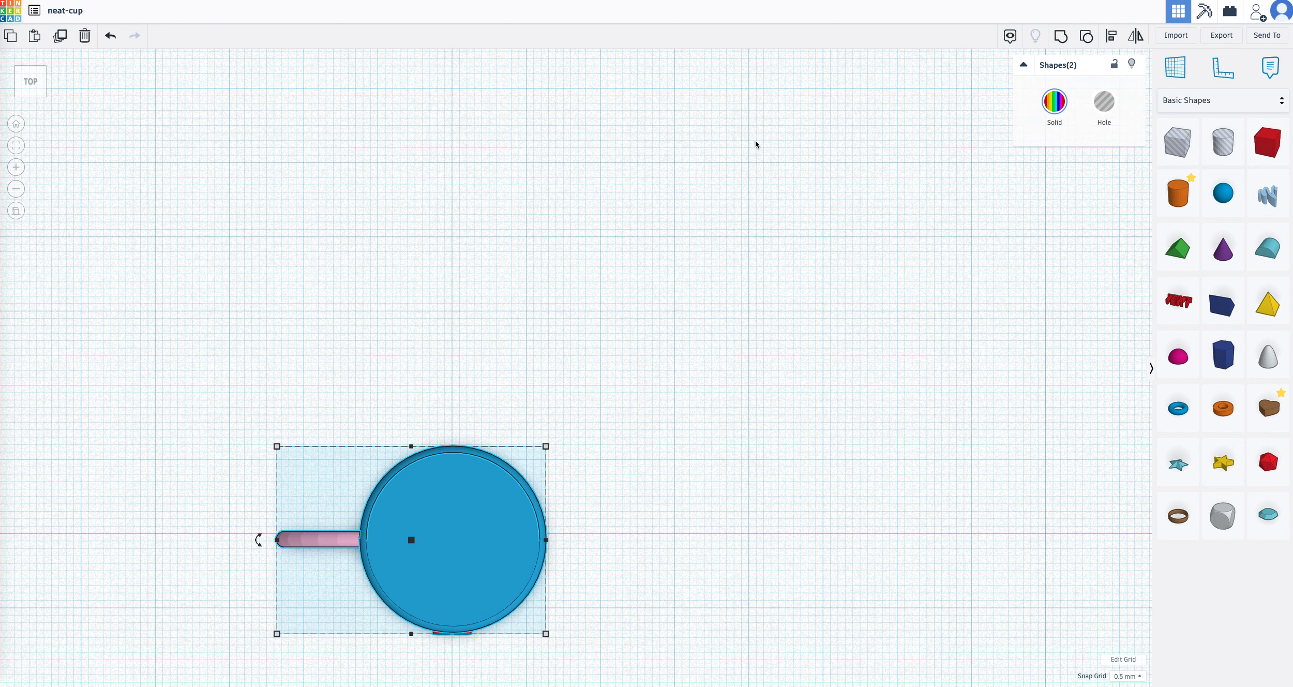
pyautogui.click(1059, 45)
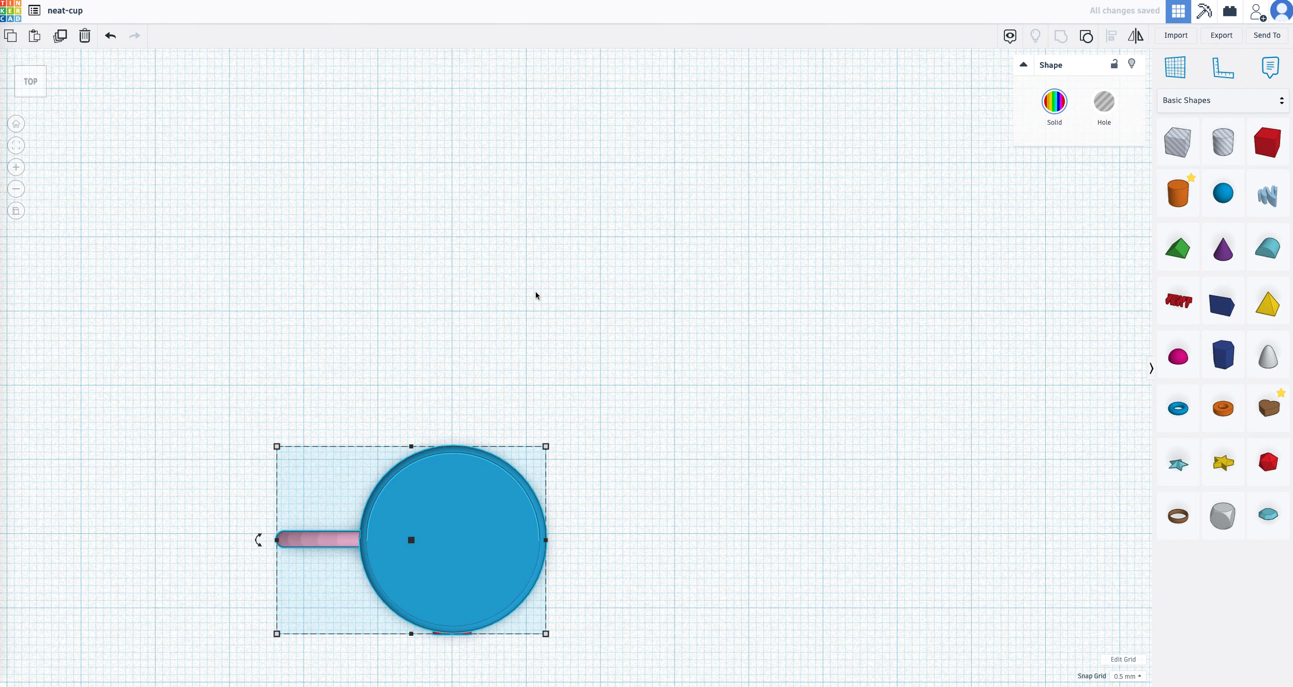
# Restore the home view in perspective and examine the grouped mug from the front.
pyautogui.click(16, 123)
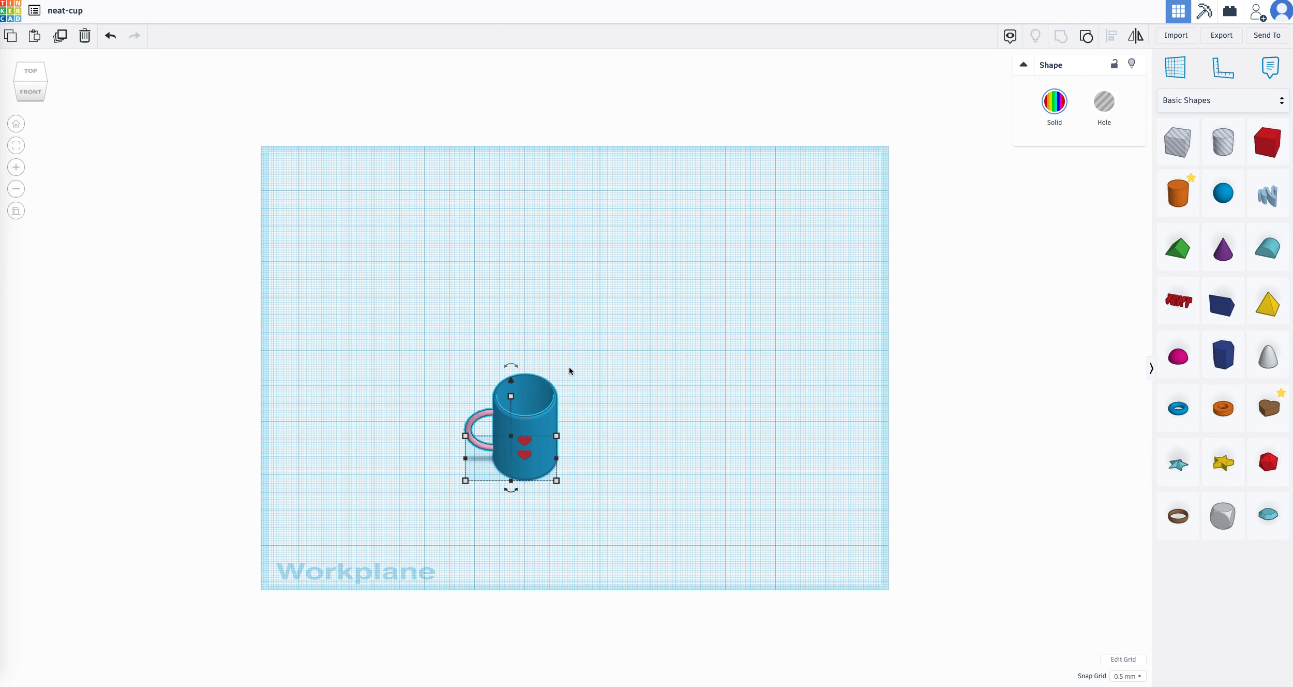
pyautogui.click(16, 211)
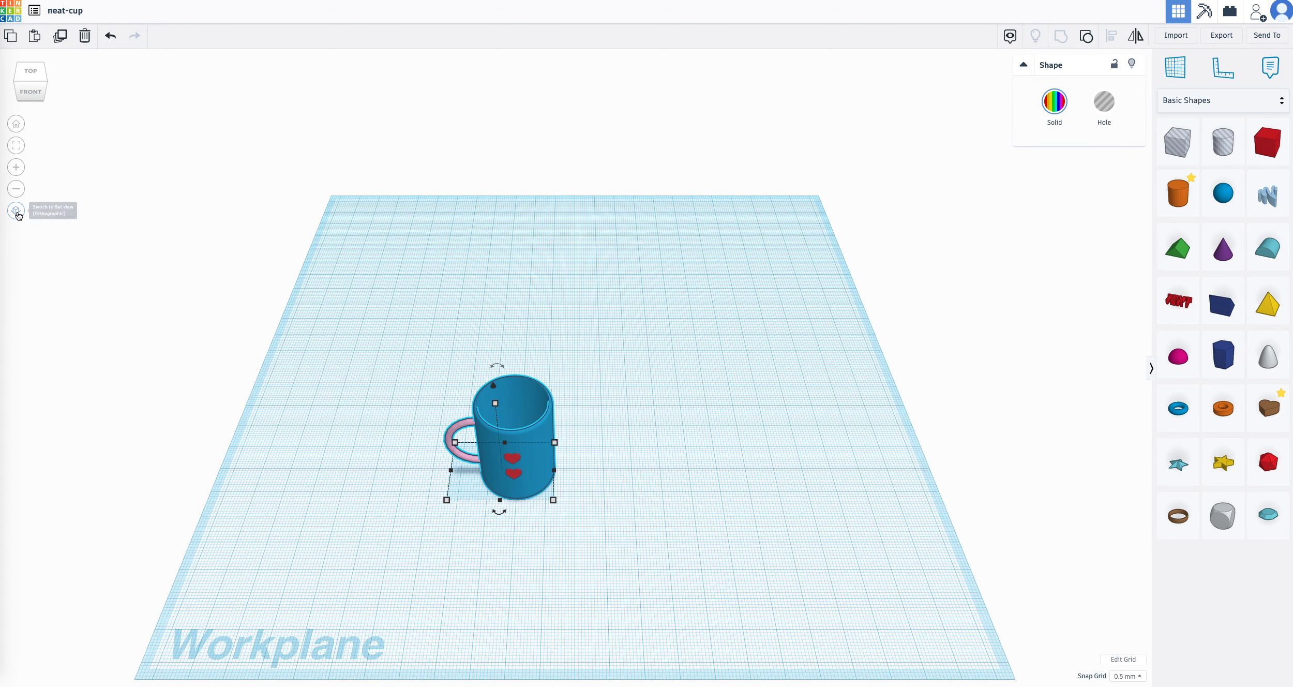
pyautogui.click(579, 553)
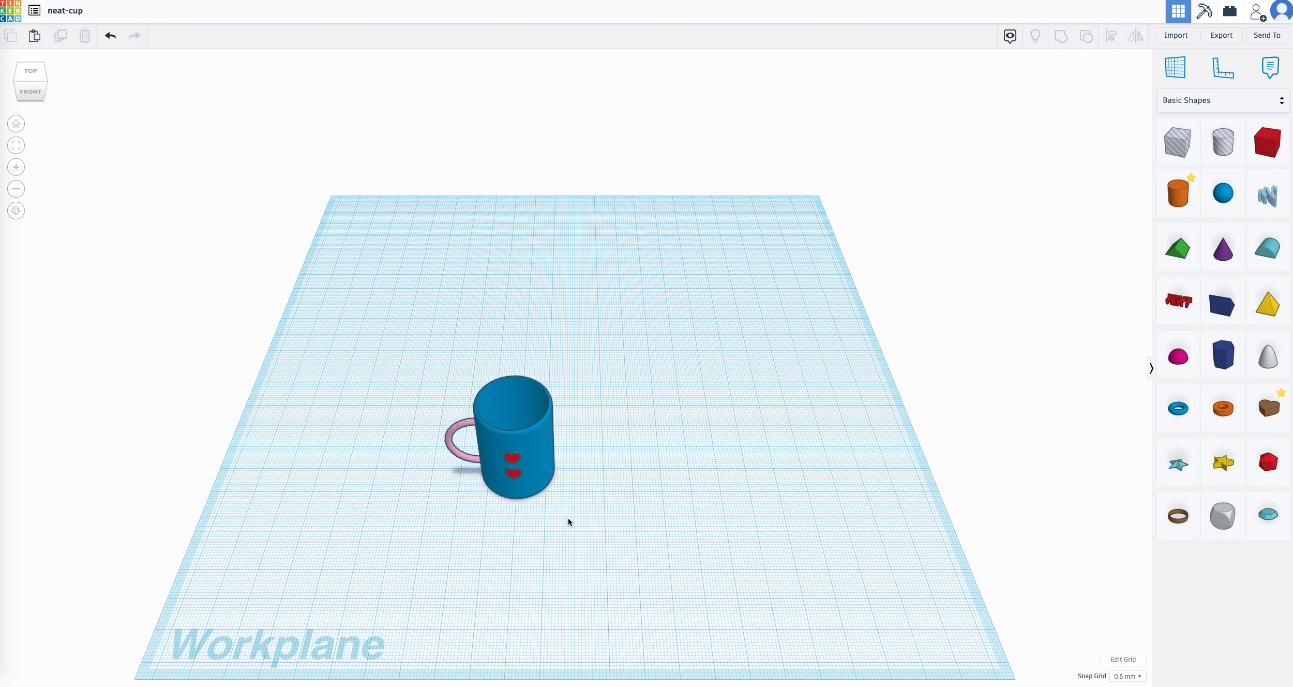
pyautogui.moveTo(582, 534); pyautogui.dragTo(593, 504, button='right')
pyautogui.moveTo(602, 495); pyautogui.dragTo(569, 485, button='right')
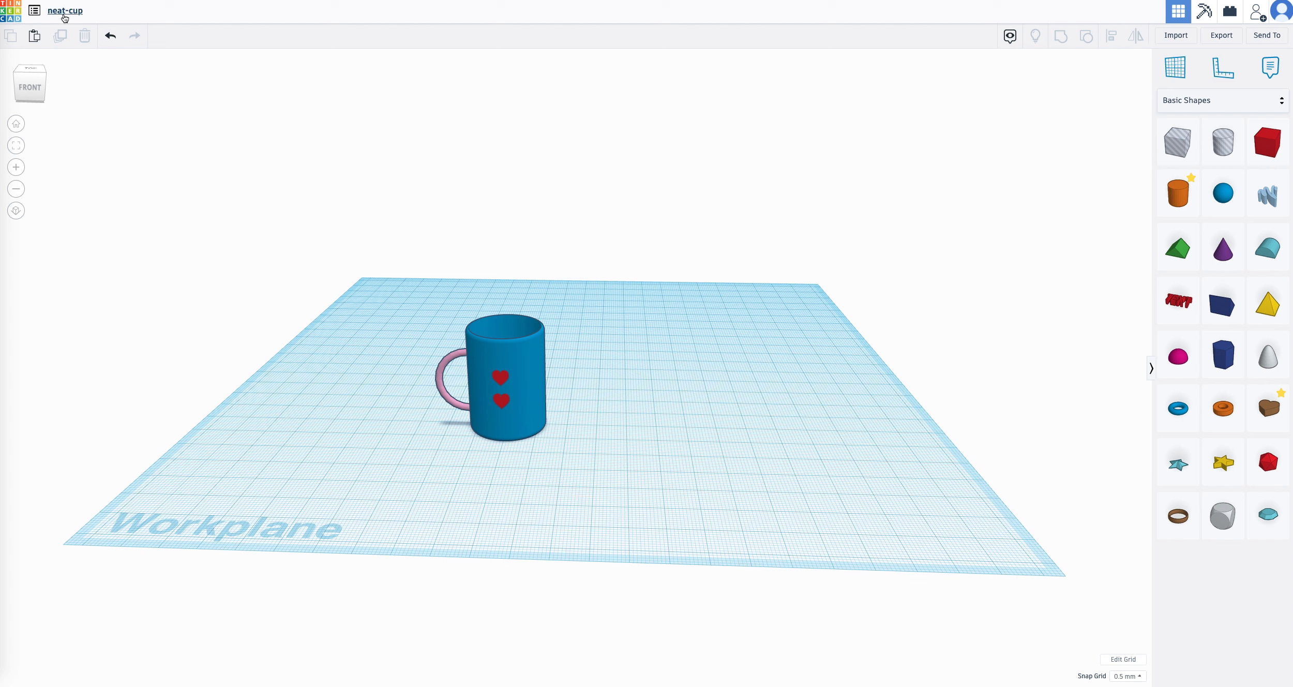
# Rename the design as "my blue Mug".
pyautogui.click(86, 14)
pyautogui.press('BackSpace')
pyautogui.write('my blue Mug')
pyautogui.press('Return')
pyautogui.moveTo(597, 401); pyautogui.dragTo(690, 420, button='right')
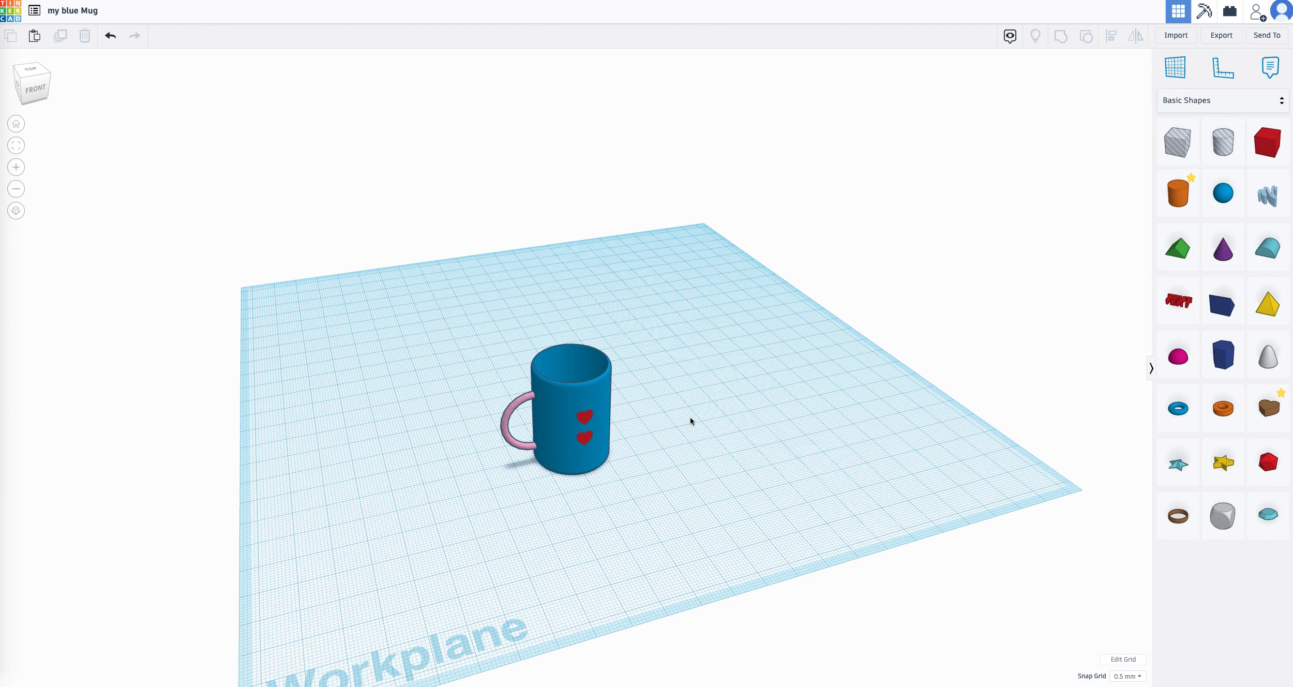